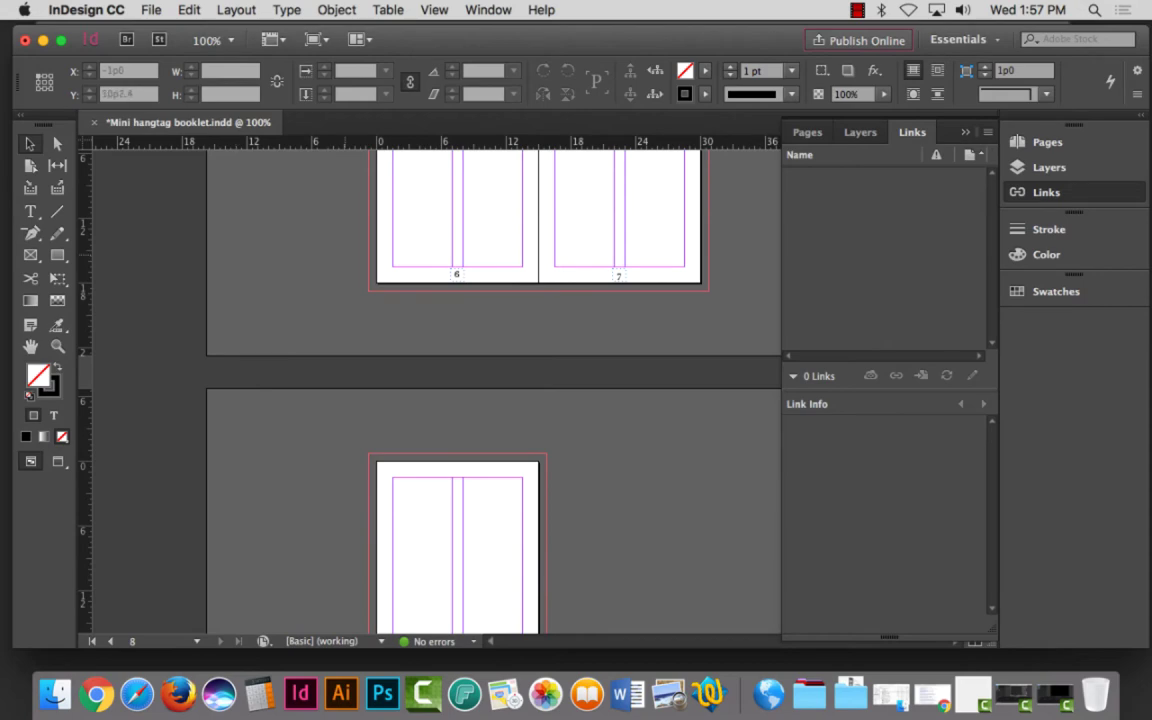
Step: Start a new print document with a page size of 2 in wide by 3.5 in high
{"action": "scroll", "coordinate": [238, 190], "scroll_direction": "up", "scroll_amount": 5}
{"action": "left_click", "coordinate": [151, 10]}
{"action": "mouse_move", "coordinate": [170, 31]}
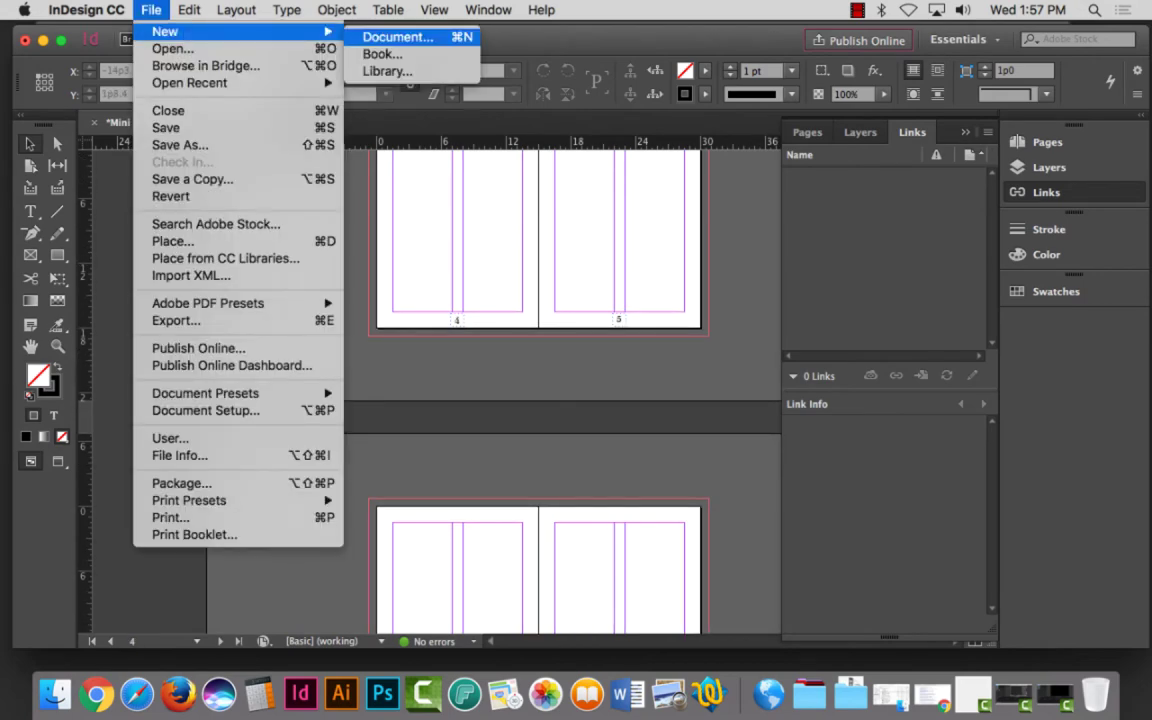
{"action": "left_click", "coordinate": [398, 37]}
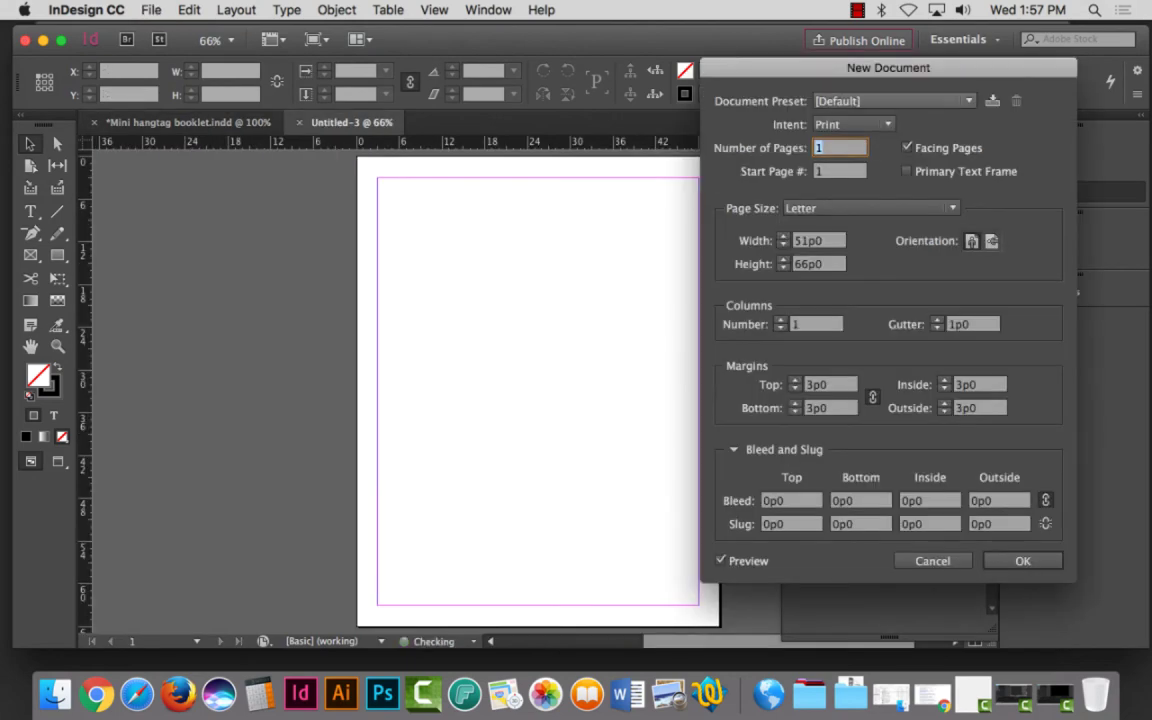
{"action": "left_click_drag", "start_coordinate": [888, 67], "coordinate": [908, 44]}
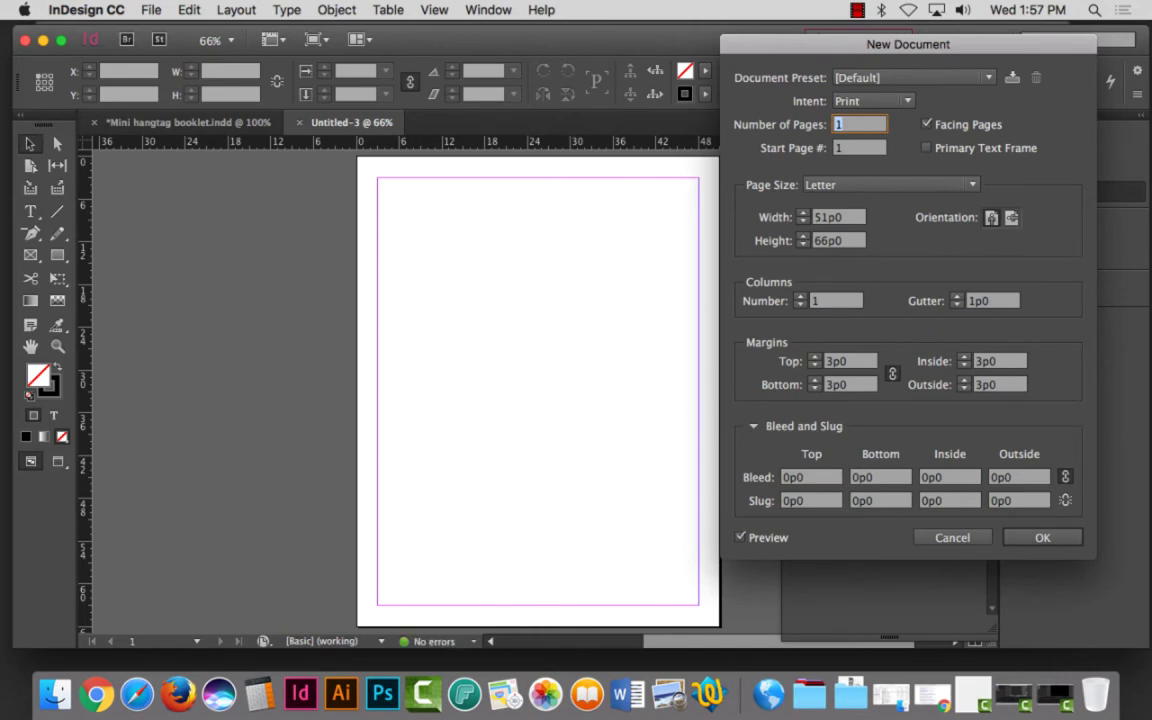
{"action": "left_click", "coordinate": [838, 217]}
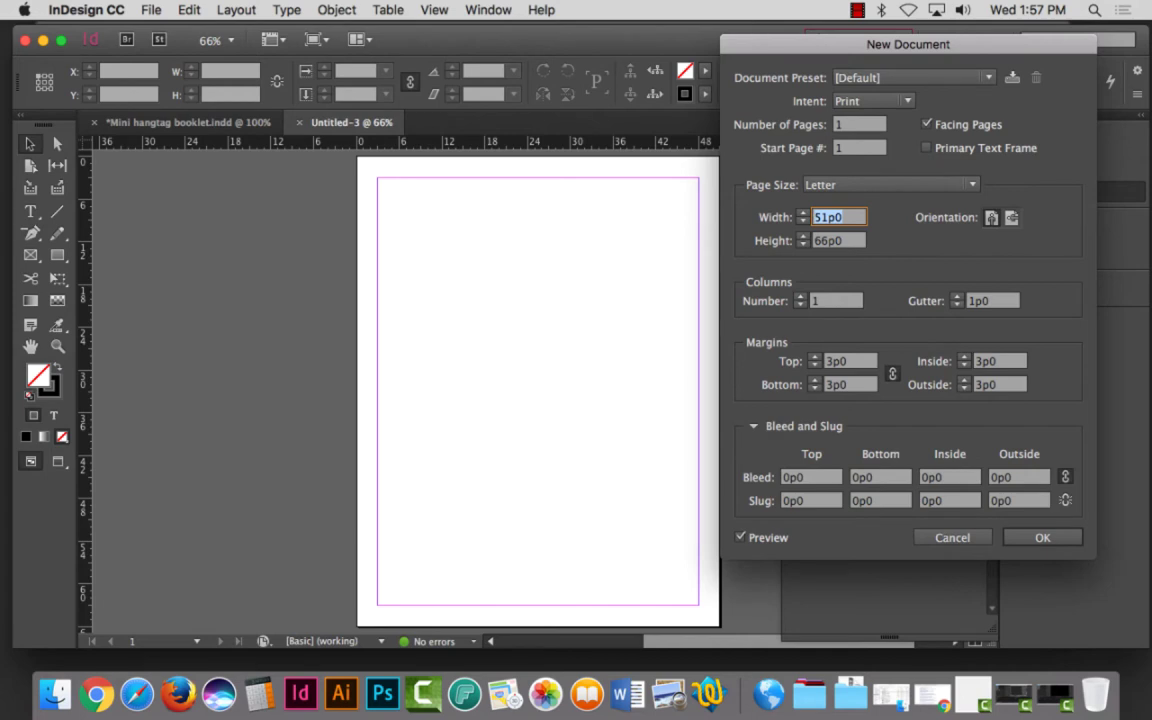
{"action": "type", "text": "2 in"}
{"action": "key", "text": "Tab"}
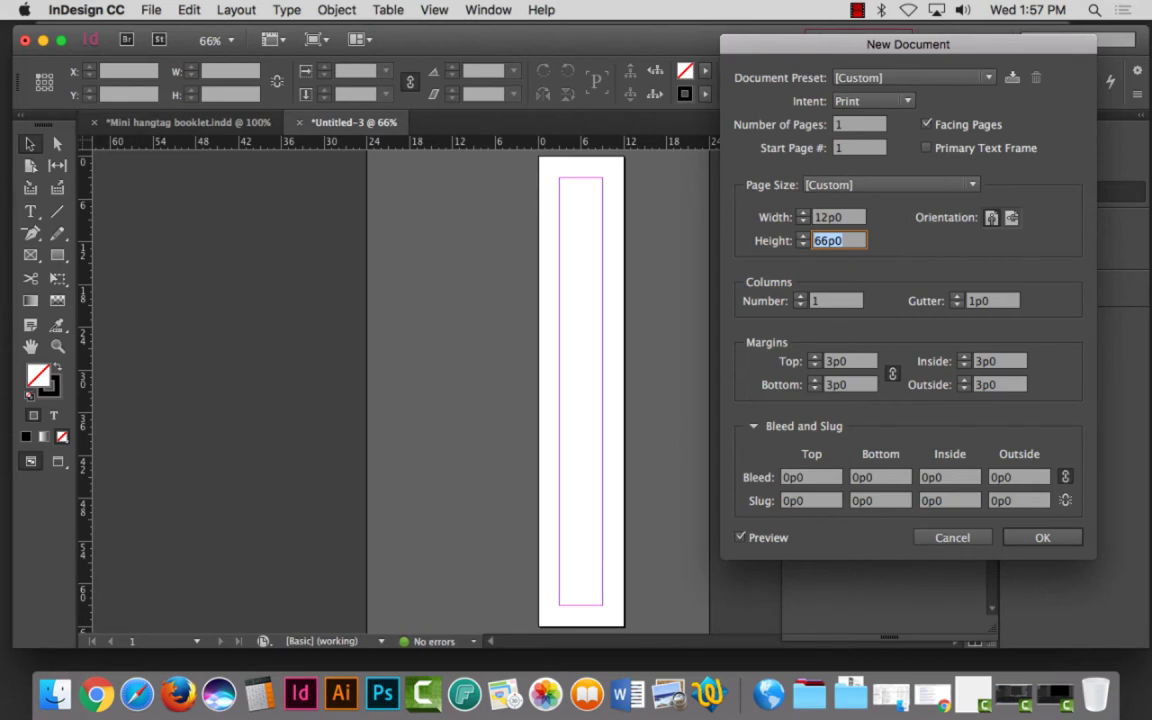
{"action": "type", "text": "3.5 in"}
{"action": "key", "text": "Tab"}
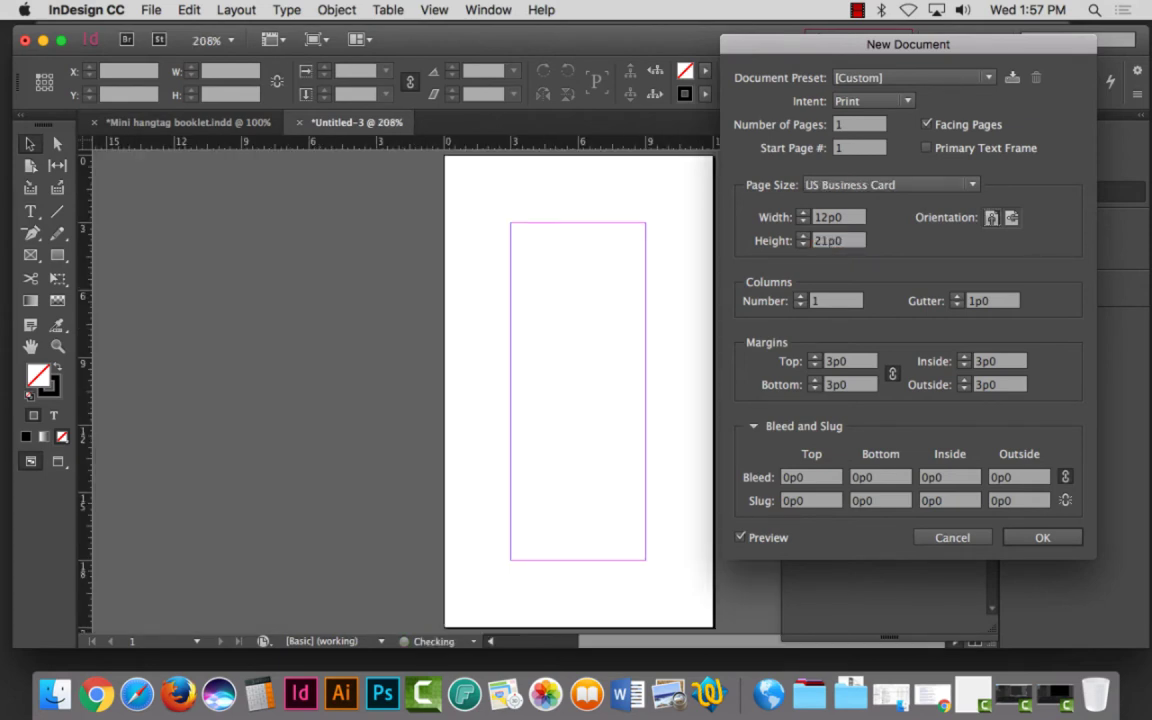
Step: Set the new document's page width to 15p0
{"action": "double_click", "coordinate": [829, 217]}
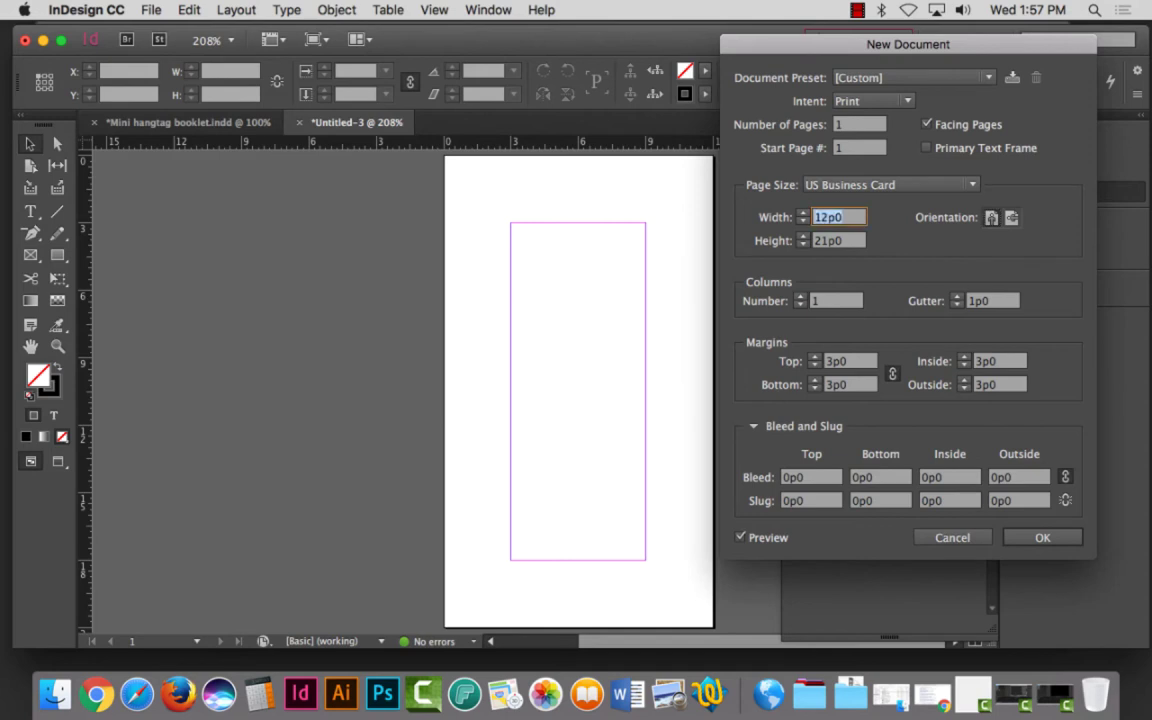
{"action": "type", "text": "15p0"}
{"action": "key", "text": "Tab"}
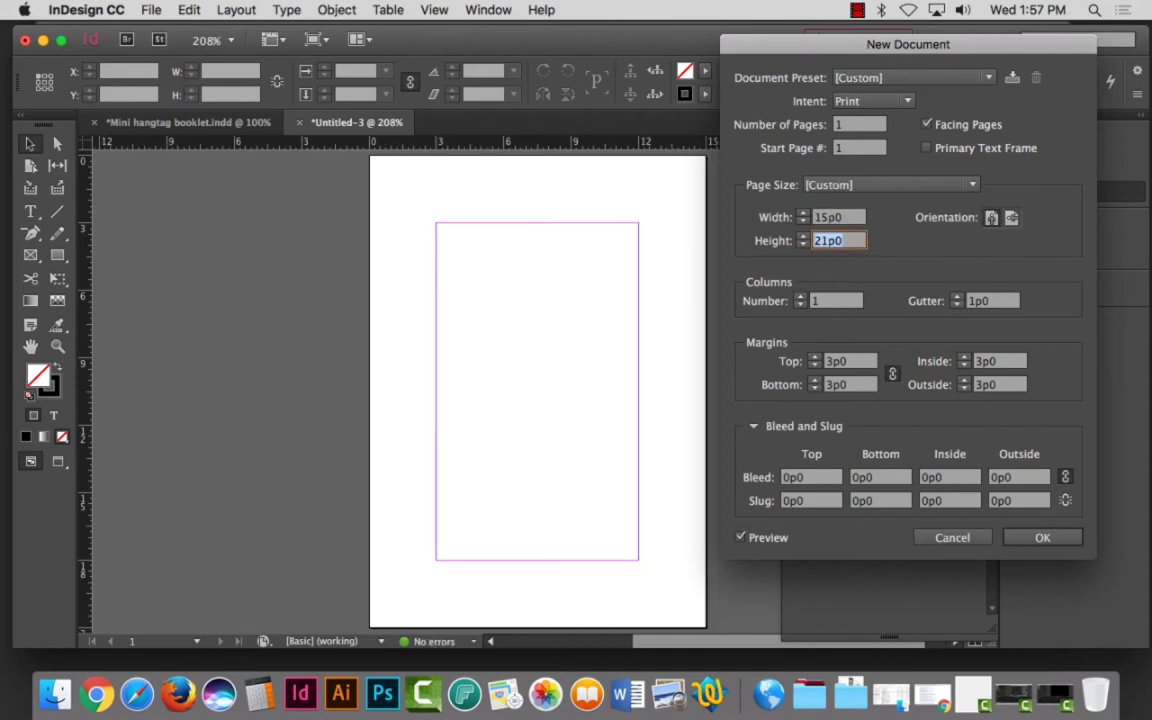
Step: Reduce all four linked page margins to 1p7
{"action": "left_click", "coordinate": [815, 388]}
{"action": "left_click", "coordinate": [815, 388]}
{"action": "left_click", "coordinate": [815, 388]}
{"action": "left_click", "coordinate": [815, 388]}
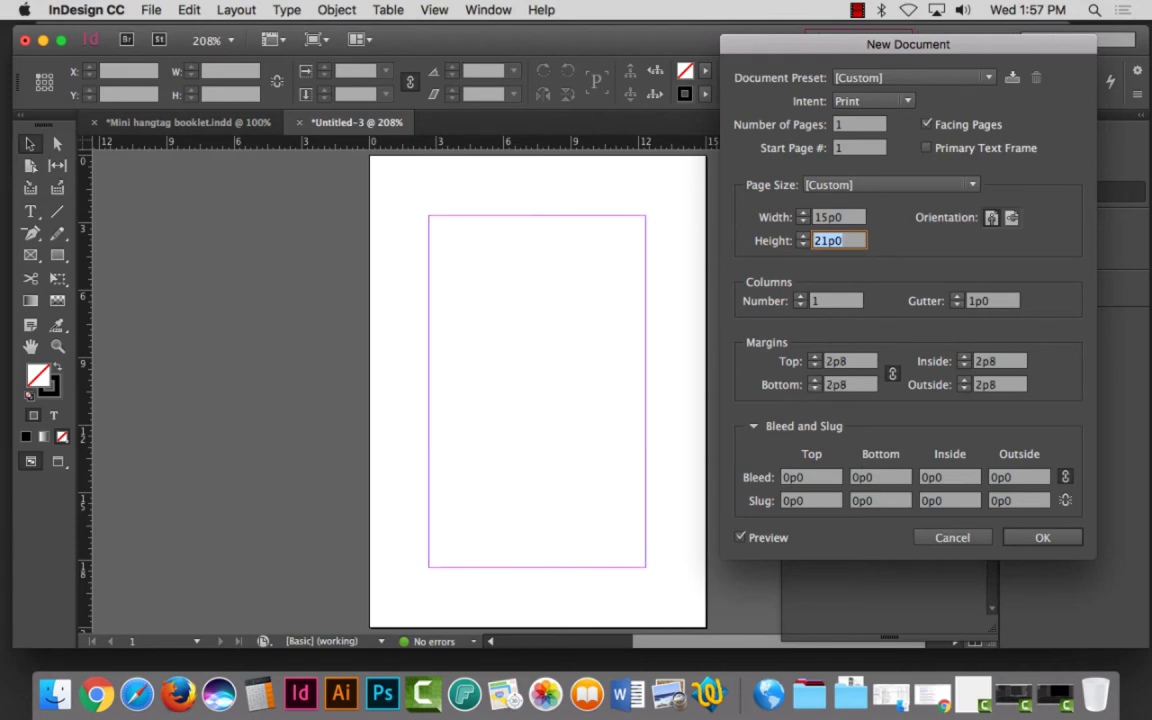
{"action": "left_click", "coordinate": [815, 388]}
{"action": "left_click", "coordinate": [815, 388]}
{"action": "left_click", "coordinate": [815, 388]}
{"action": "left_click", "coordinate": [815, 388]}
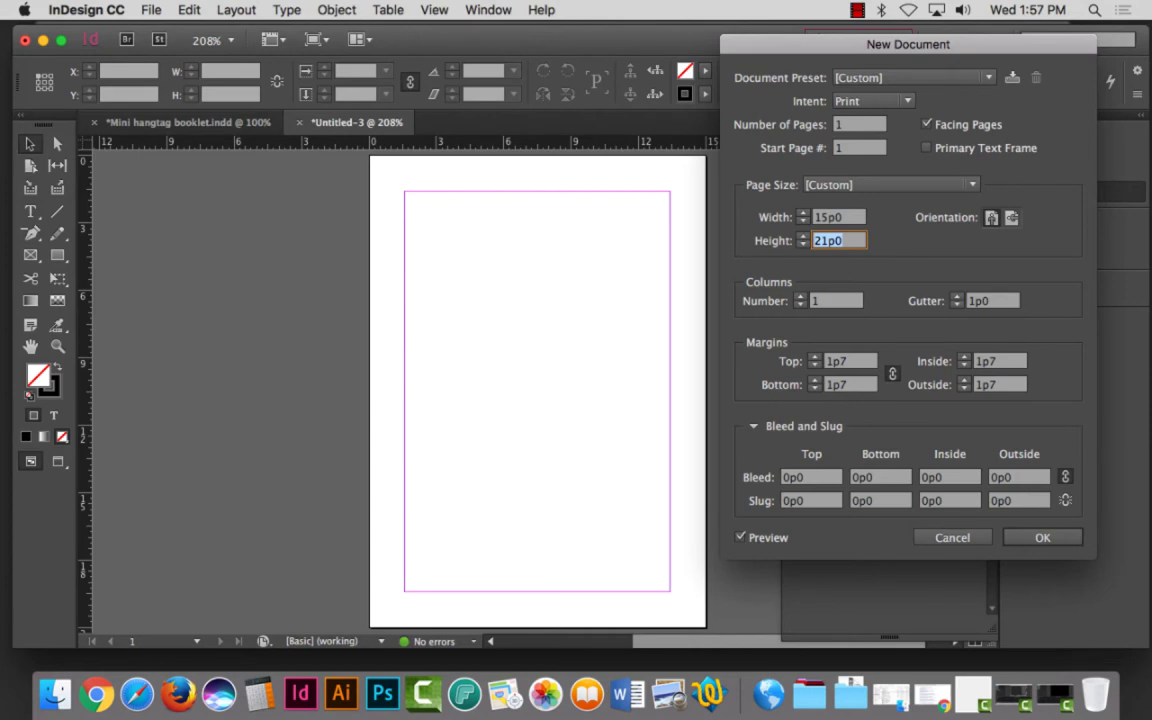
Step: Set the bleed to 0p9 on all sides
{"action": "left_click_drag", "start_coordinate": [805, 477], "coordinate": [796, 477]}
{"action": "type", "text": "0p9"}
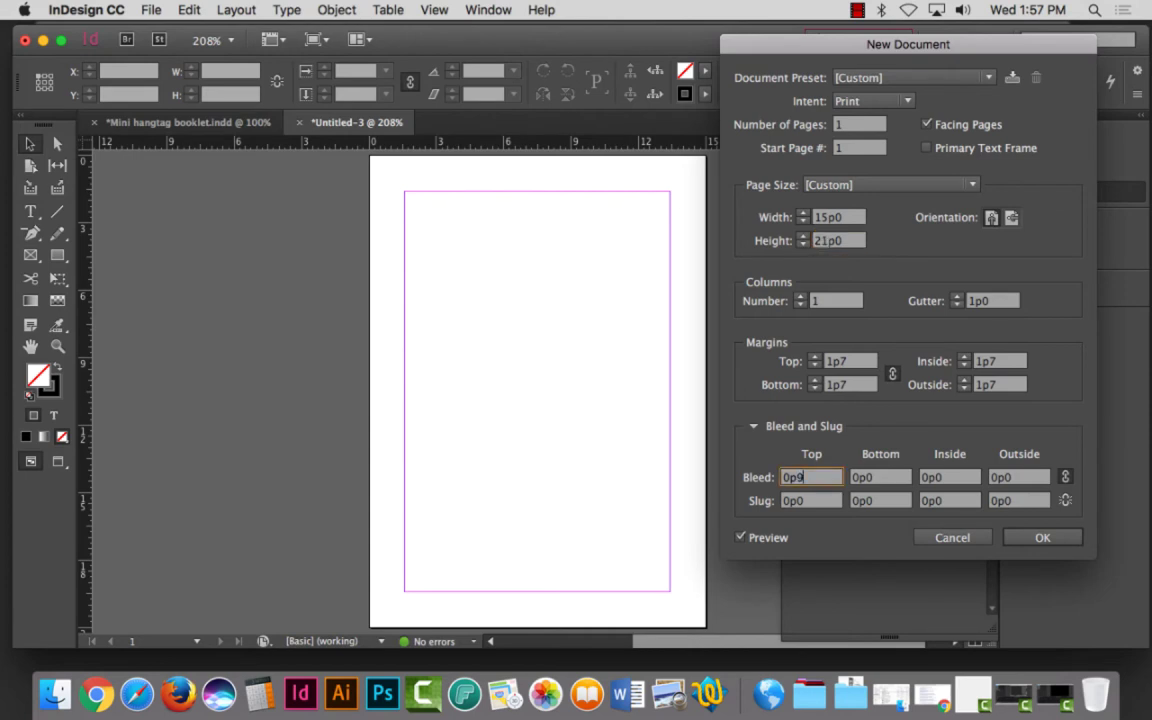
{"action": "key", "text": "Tab"}
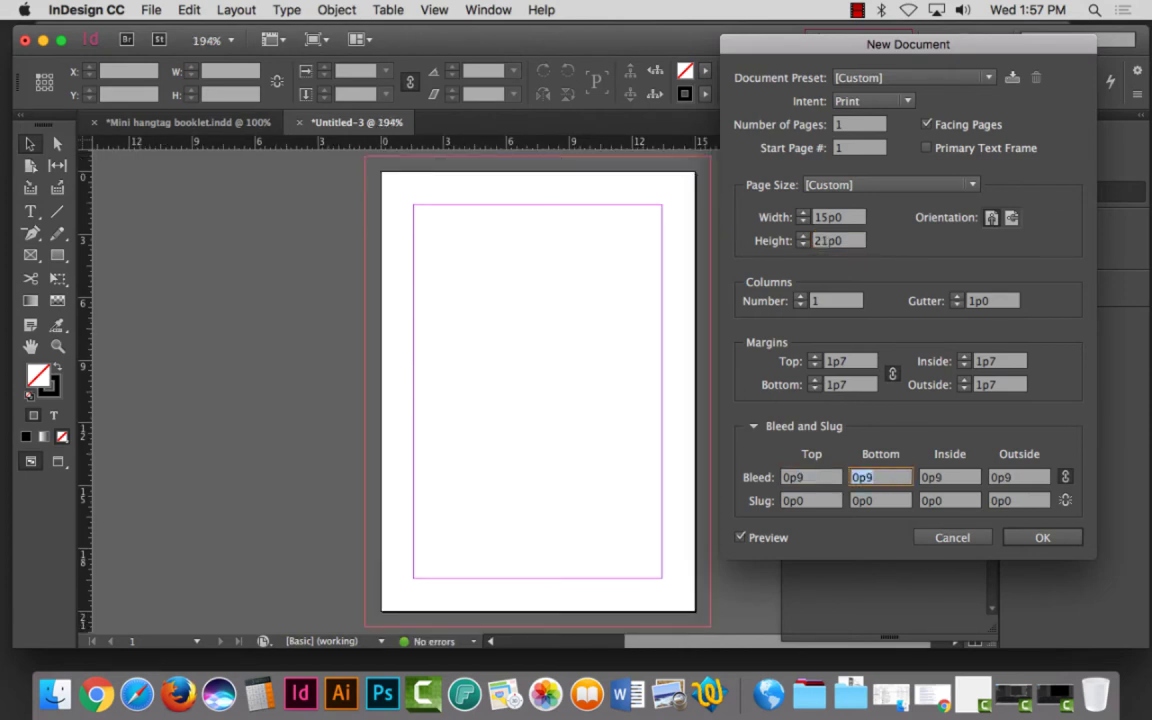
Step: Set the page layout to 2 columns with a 0p9 gutter
{"action": "left_click", "coordinate": [800, 296]}
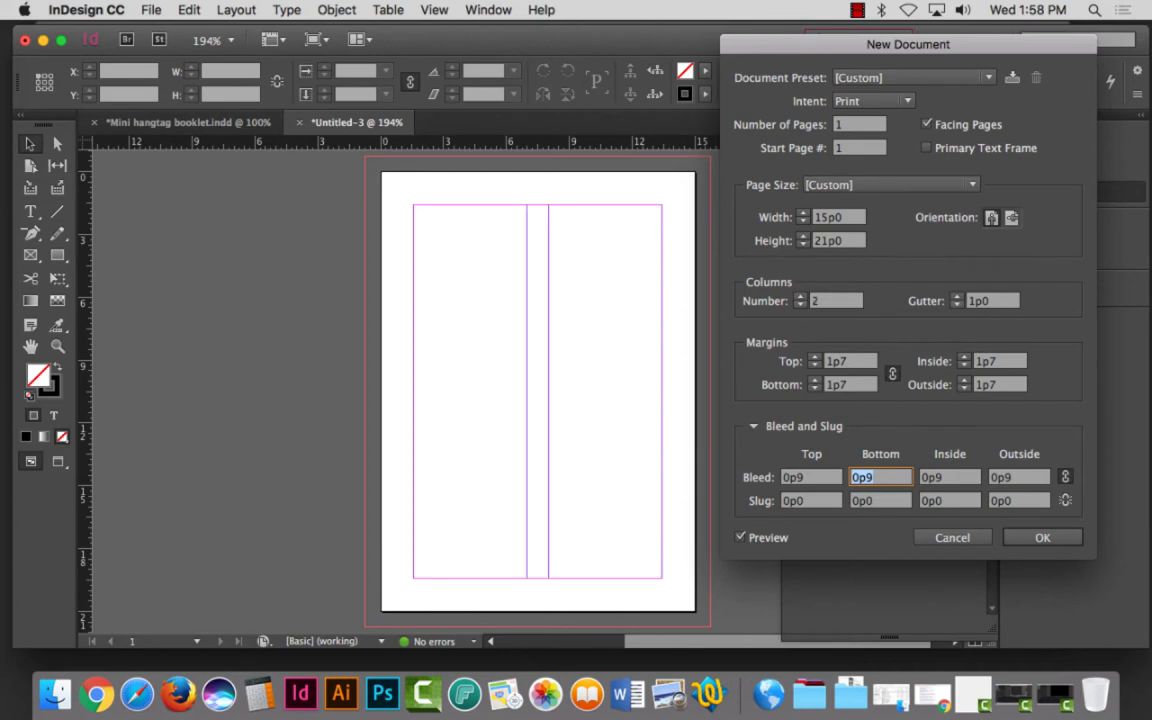
{"action": "left_click", "coordinate": [957, 305]}
{"action": "left_click", "coordinate": [957, 305]}
{"action": "left_click", "coordinate": [957, 305]}
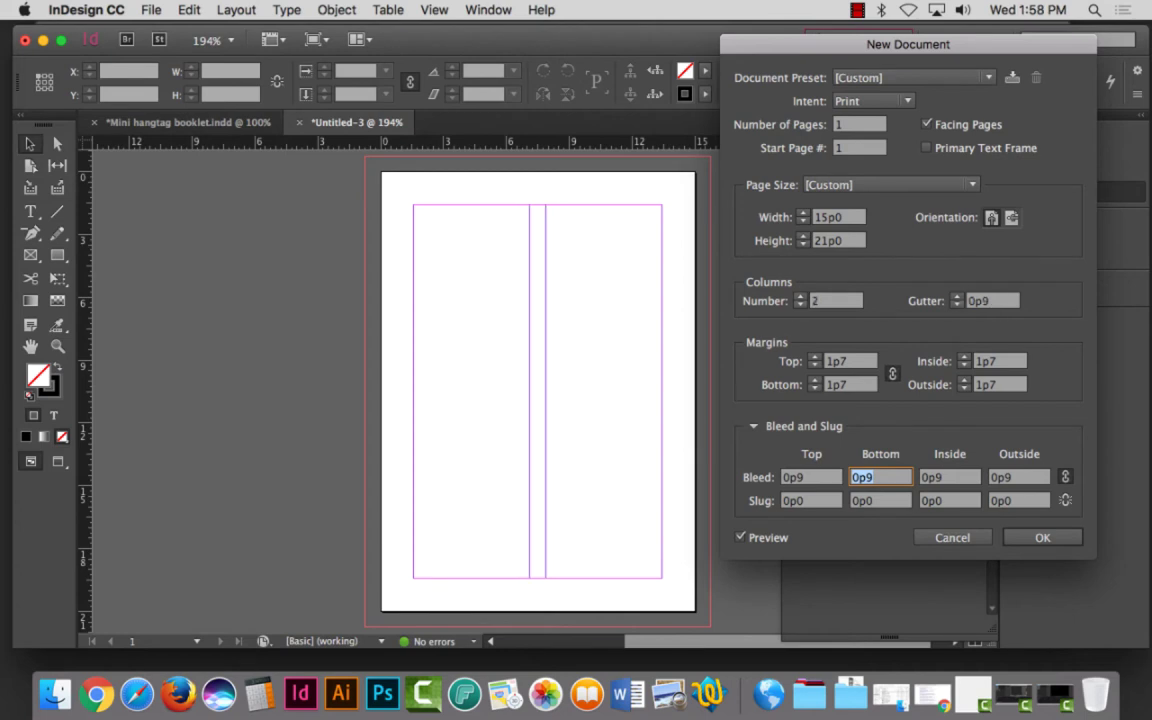
{"action": "left_click", "coordinate": [957, 305]}
{"action": "left_click", "coordinate": [957, 296]}
Step: Reduce all margins to 1p5 and create the document
{"action": "left_click", "coordinate": [815, 365]}
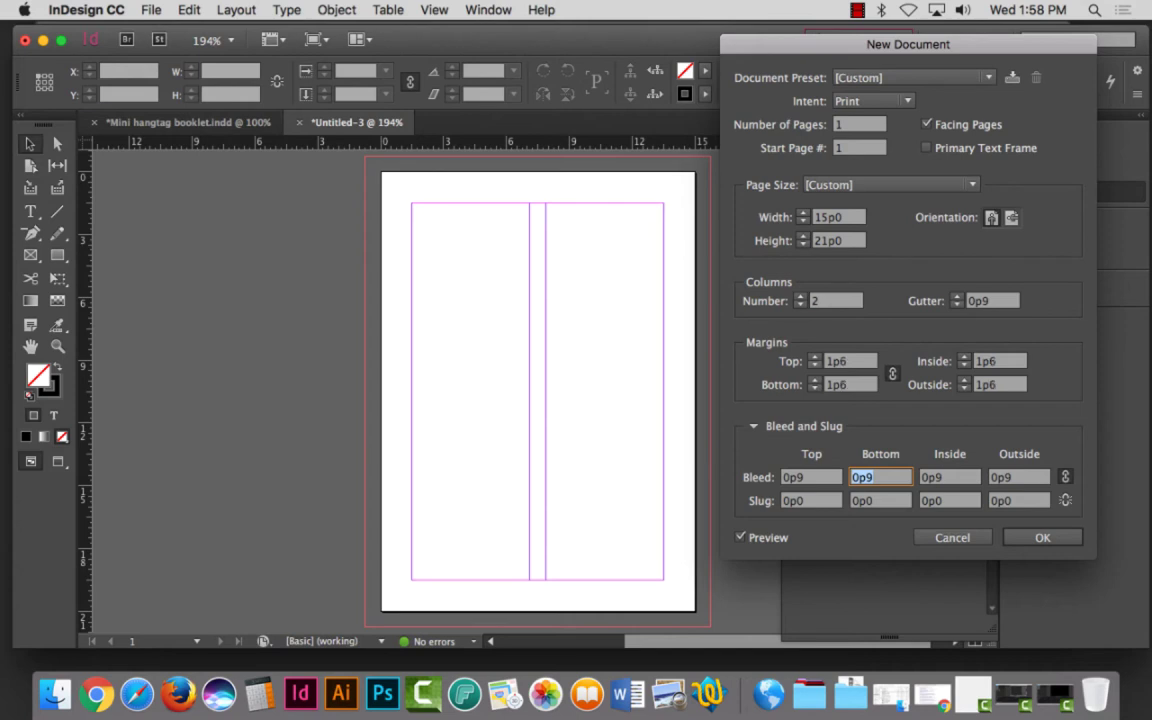
{"action": "left_click", "coordinate": [815, 365]}
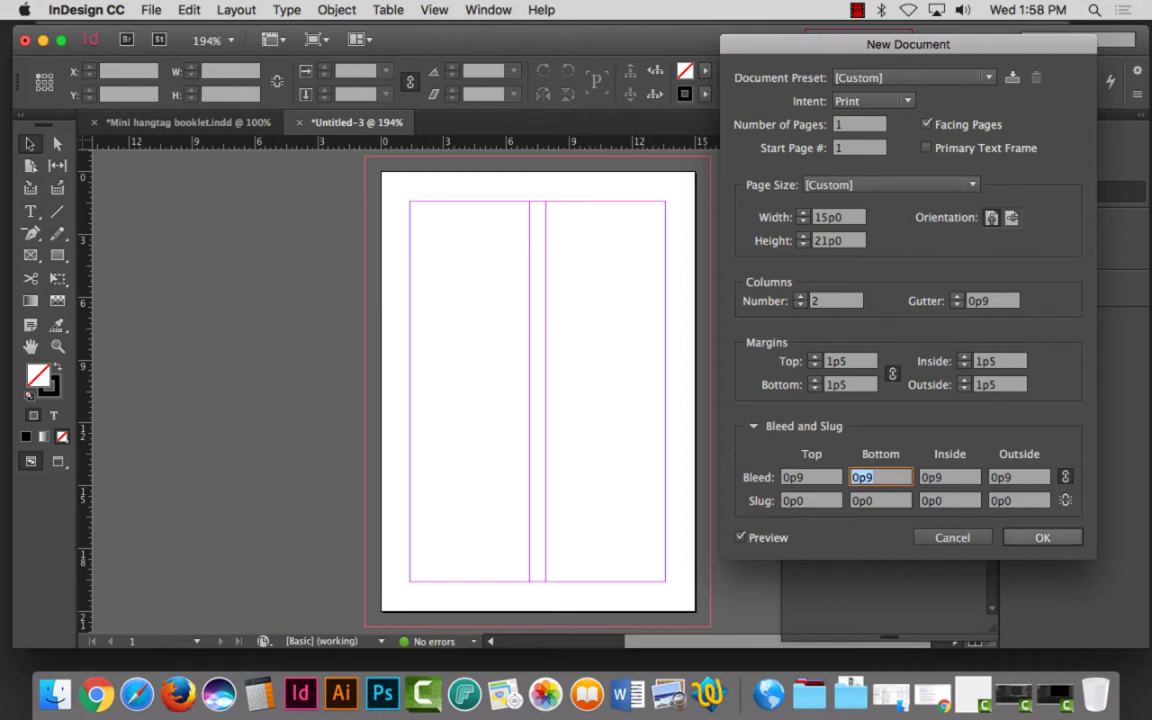
{"action": "key", "text": "Return"}
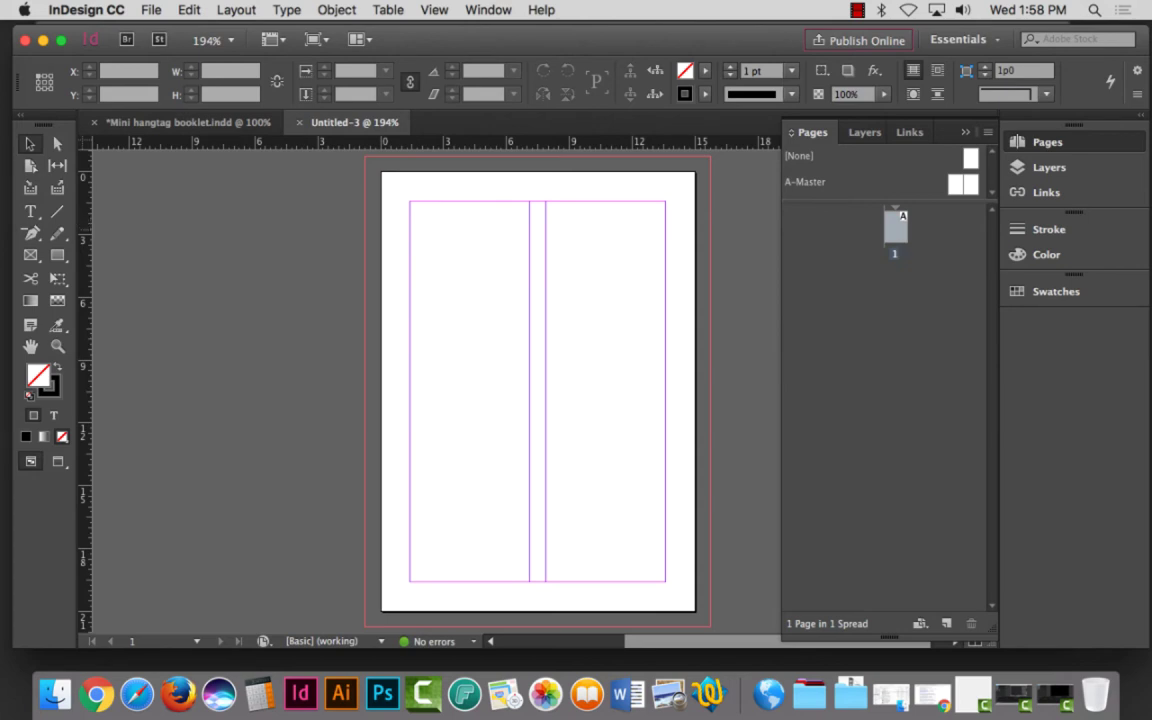
Step: Add three pages to the document to make four pages in total
{"action": "left_click", "coordinate": [946, 623]}
{"action": "left_click", "coordinate": [946, 623]}
{"action": "left_click", "coordinate": [946, 623]}
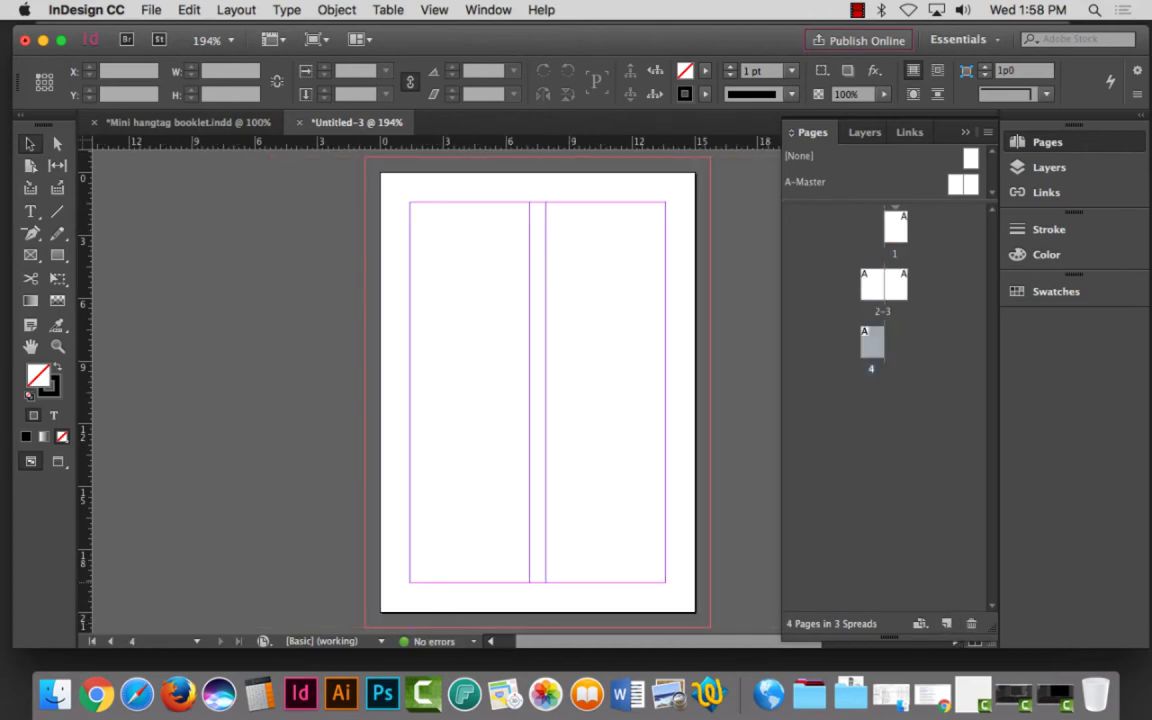
Step: Add four more pages after page 4, bringing the document to eight pages
{"action": "key", "text": "super+minus"}
{"action": "key", "text": "super+minus"}
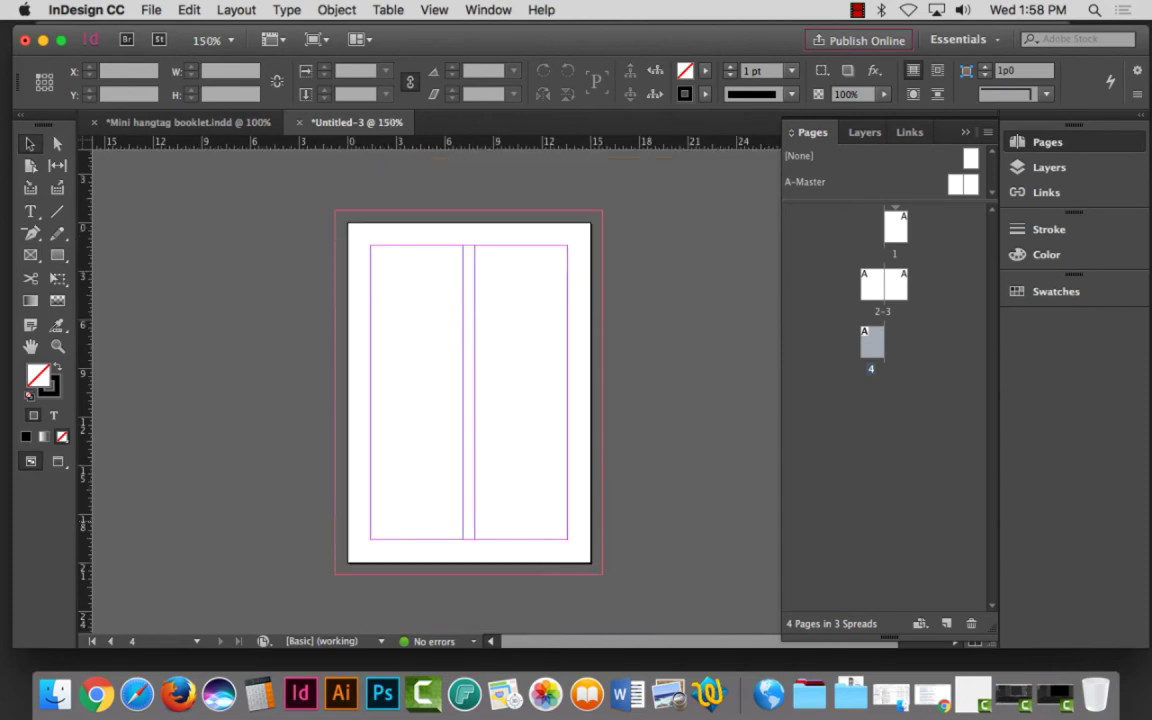
{"action": "scroll", "coordinate": [493, 414], "scroll_direction": "up", "scroll_amount": 8}
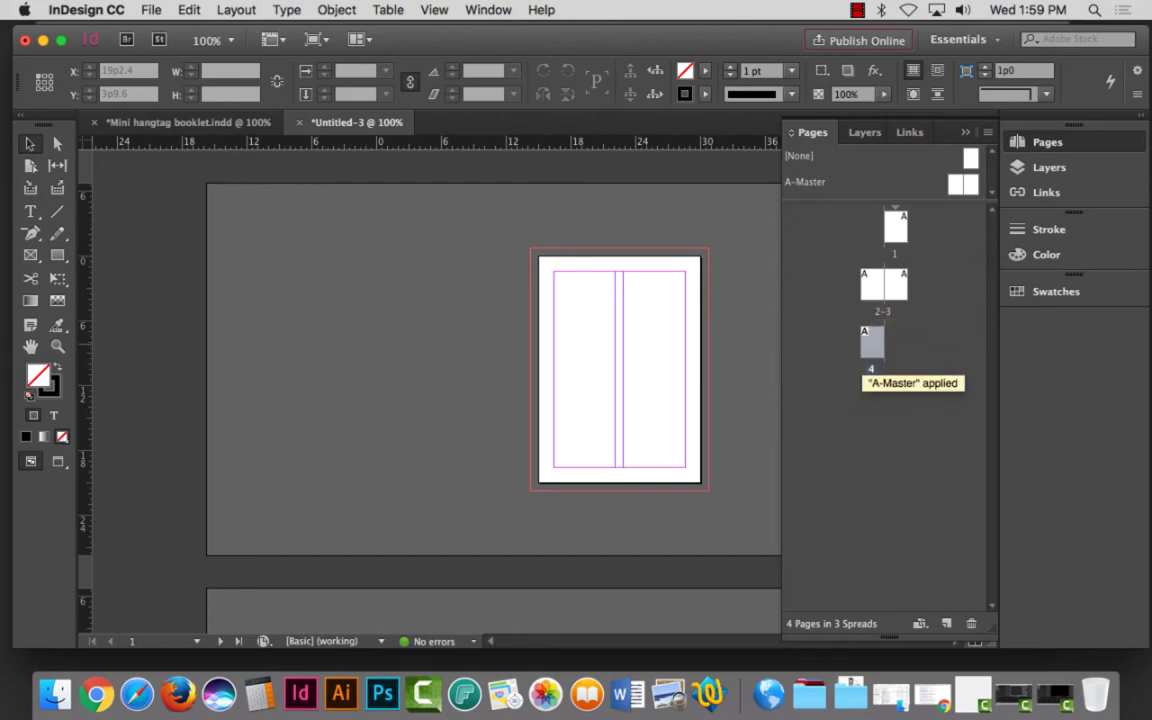
{"action": "left_click", "coordinate": [872, 343]}
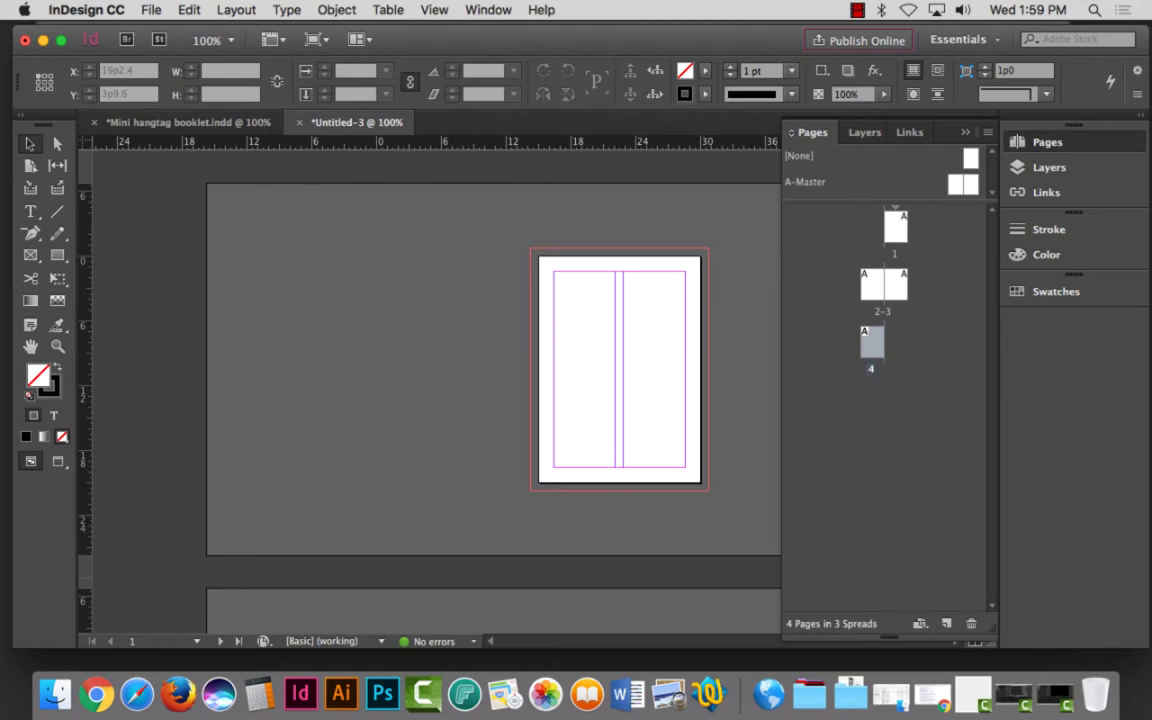
{"action": "left_click", "coordinate": [946, 623]}
{"action": "left_click", "coordinate": [946, 623]}
{"action": "left_click", "coordinate": [946, 623]}
{"action": "left_click", "coordinate": [946, 623]}
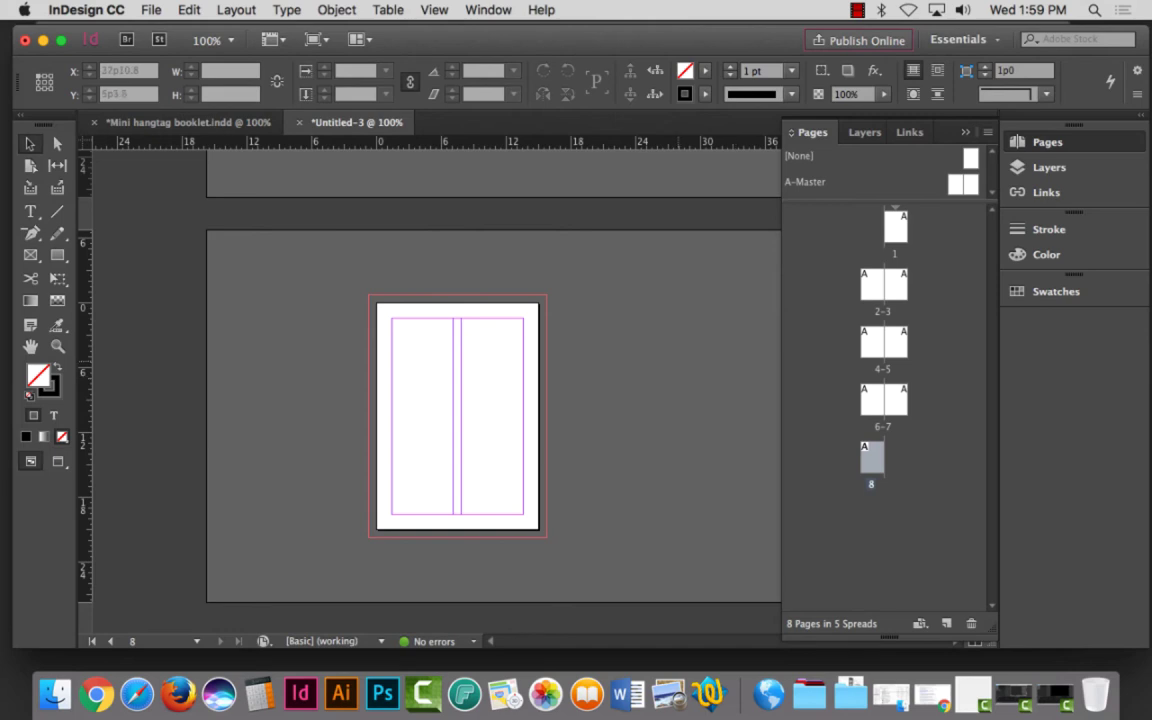
Step: Try to move pages from the 4–5 spread up beside the spreads above it
{"action": "scroll", "coordinate": [493, 374], "scroll_direction": "up", "scroll_amount": 15}
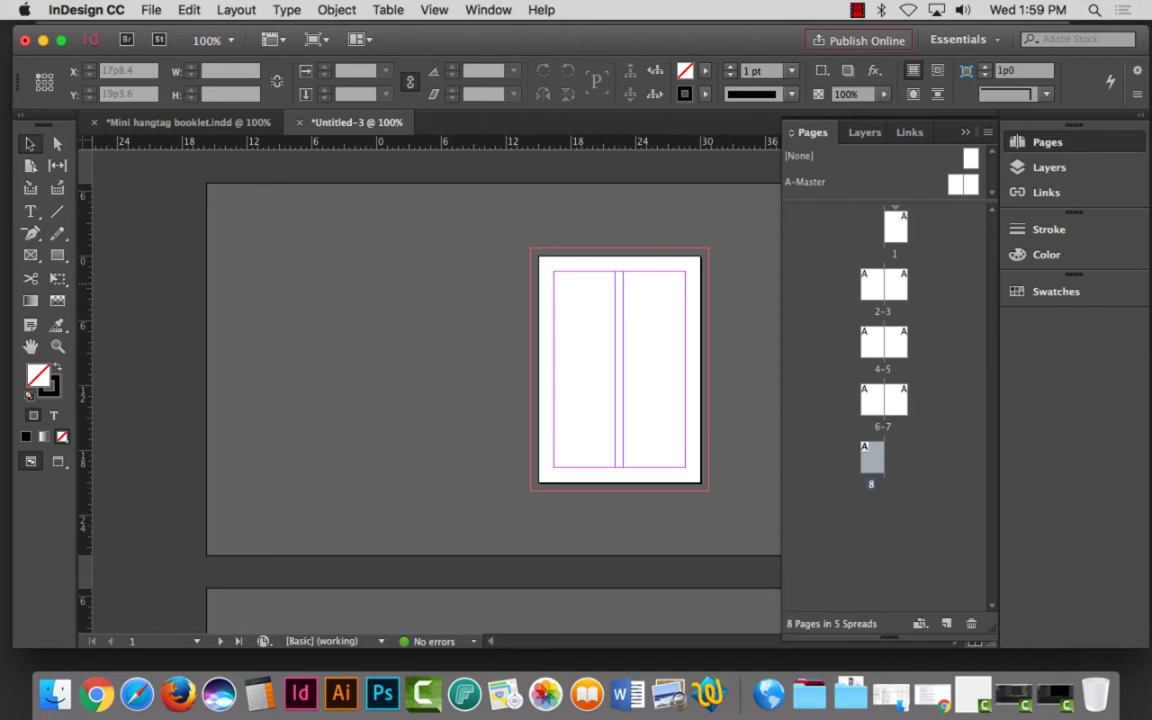
{"action": "left_click_drag", "start_coordinate": [893, 343], "coordinate": [914, 290]}
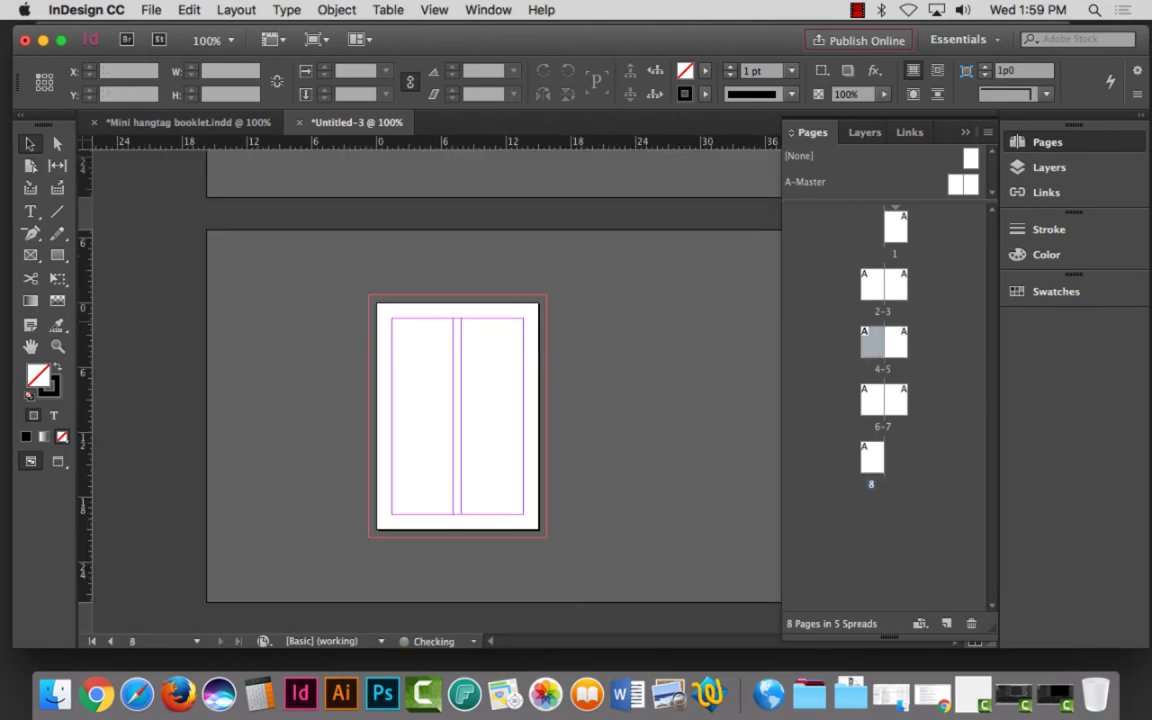
{"action": "left_click_drag", "start_coordinate": [894, 343], "coordinate": [914, 287]}
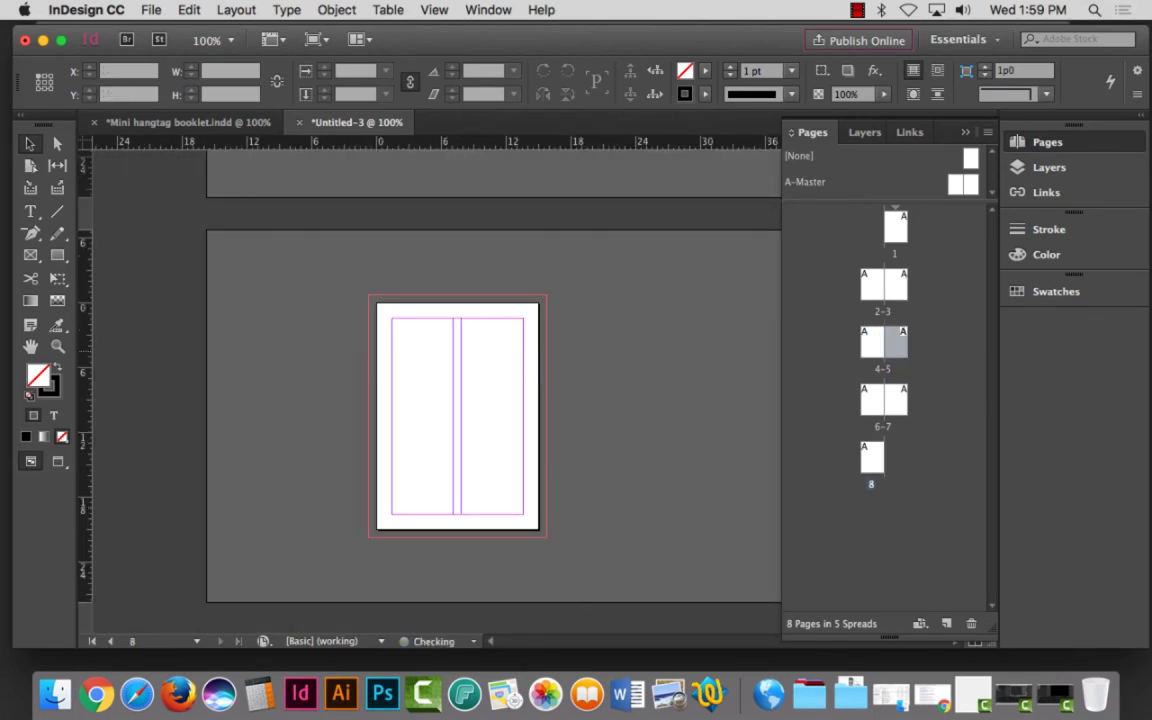
{"action": "left_click_drag", "start_coordinate": [895, 342], "coordinate": [913, 232]}
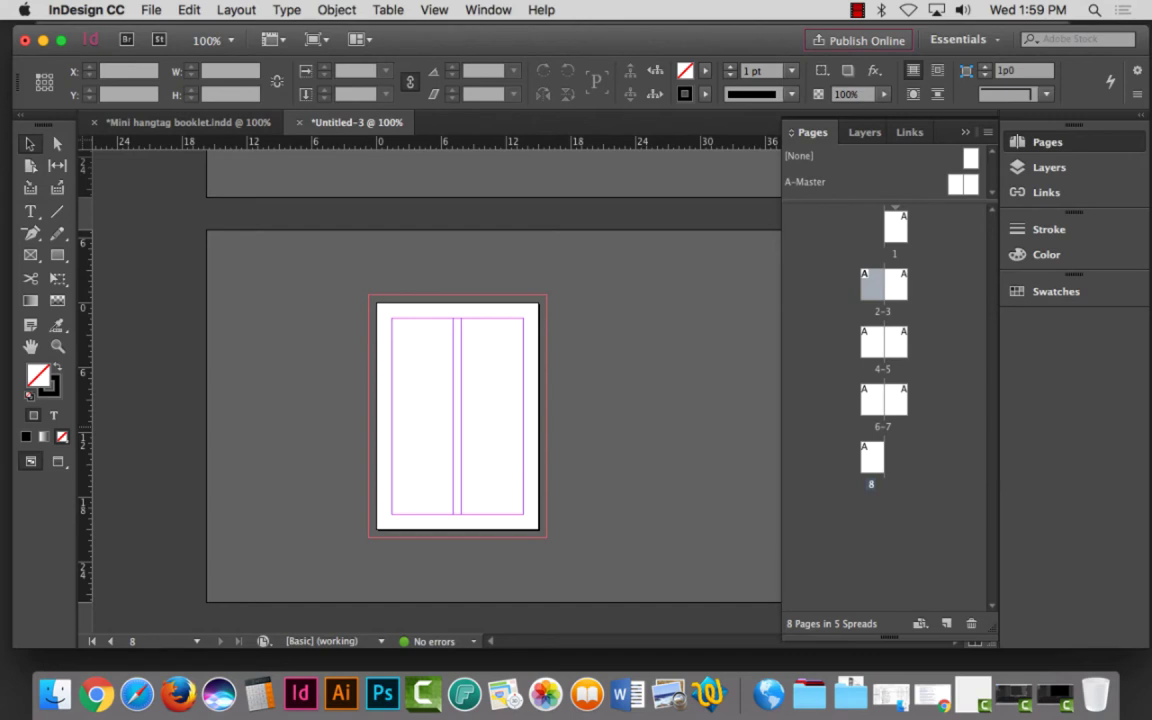
Step: Turn off Allow Document Pages to Shuffle for the document, starting from page 1
{"action": "double_click", "coordinate": [895, 228]}
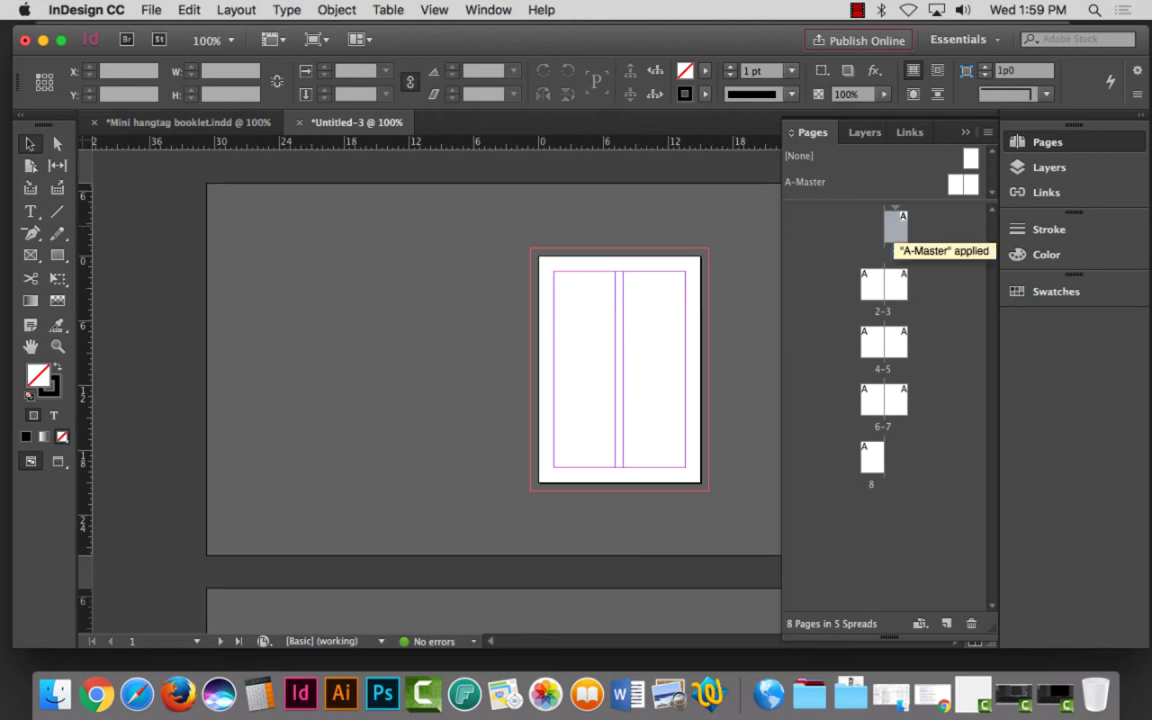
{"action": "right_click", "coordinate": [895, 228]}
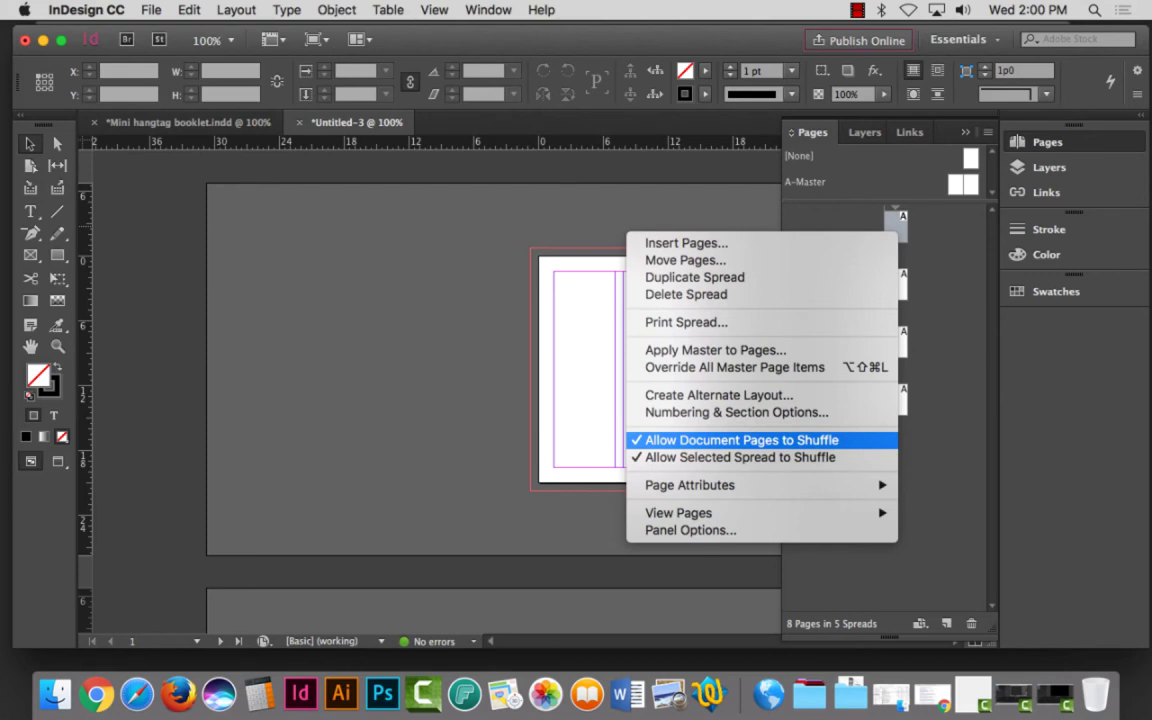
{"action": "left_click", "coordinate": [741, 440]}
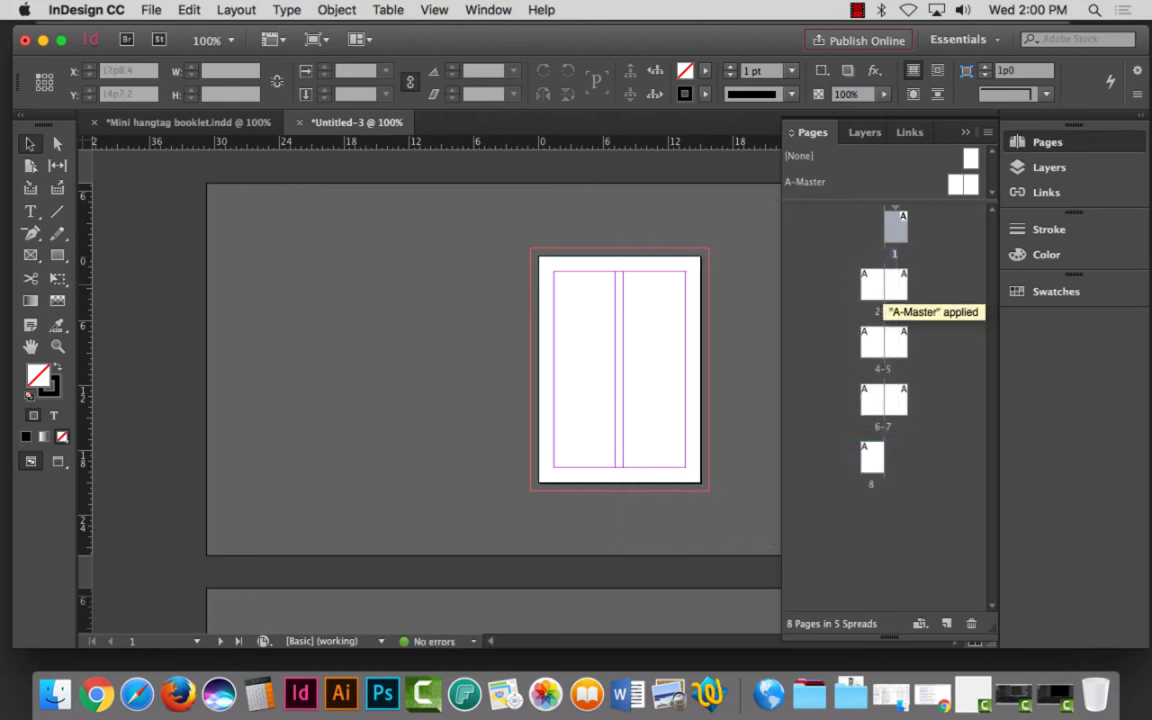
Step: Rearrange the eight pages into two four-page spreads, pages 1–4 and pages 5–8
{"action": "left_click_drag", "start_coordinate": [872, 286], "coordinate": [903, 224]}
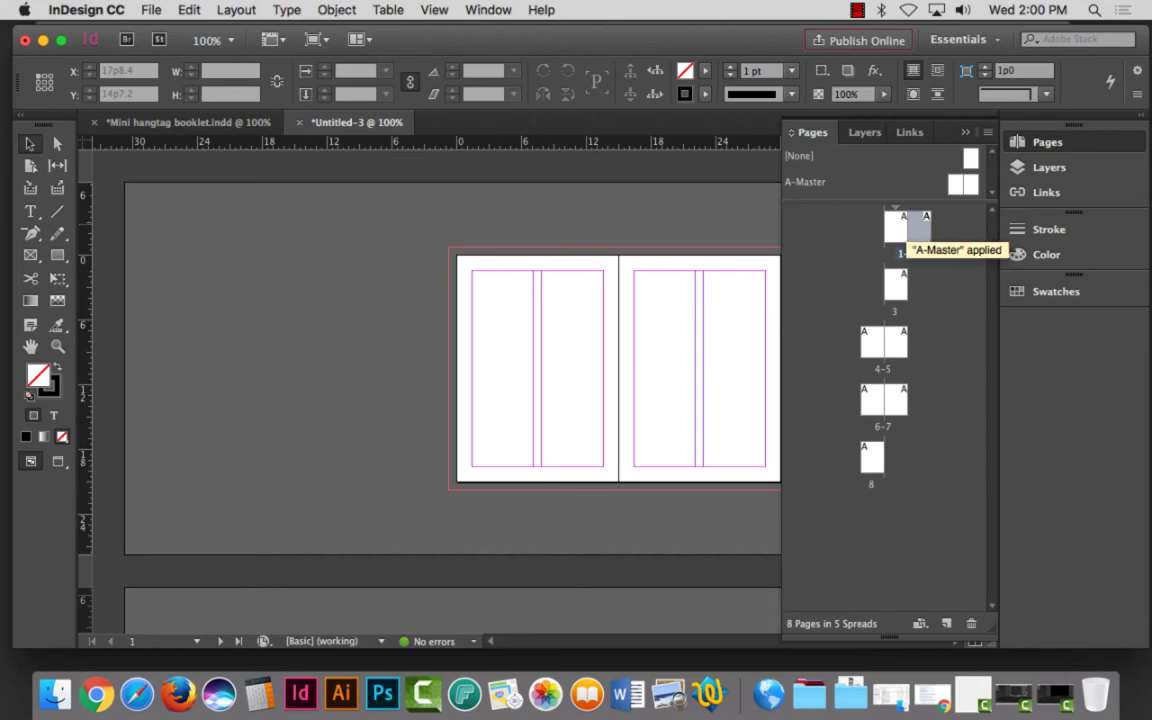
{"action": "left_click_drag", "start_coordinate": [895, 283], "coordinate": [930, 228]}
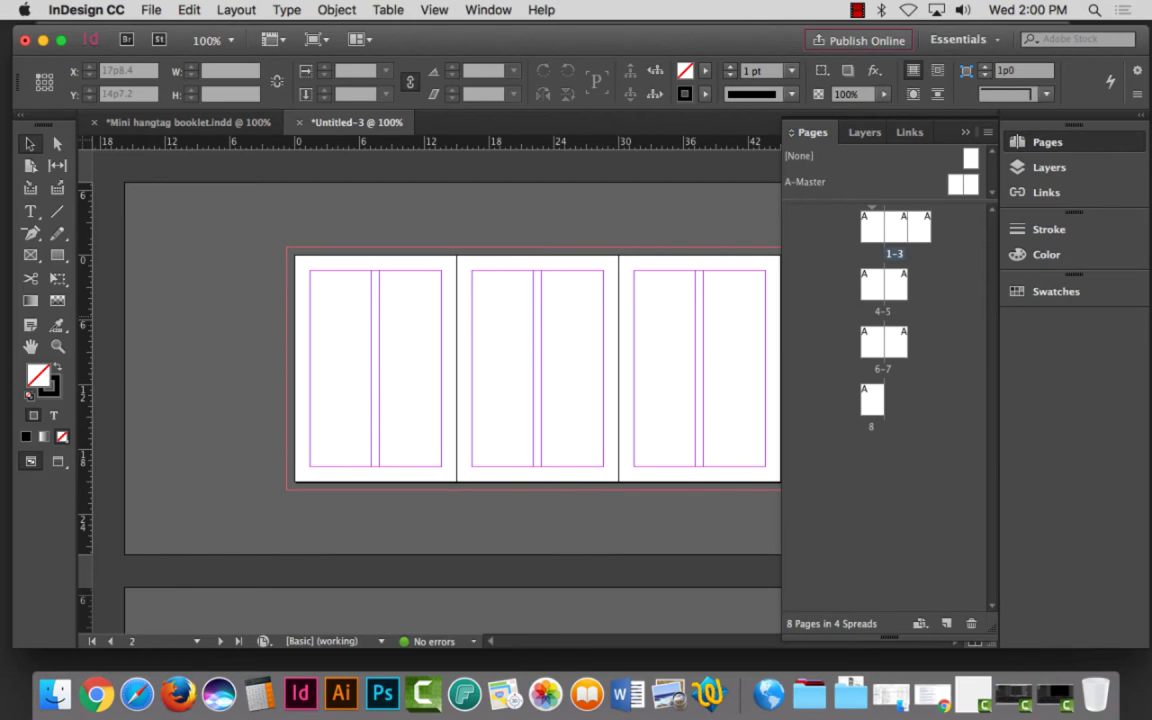
{"action": "left_click_drag", "start_coordinate": [870, 285], "coordinate": [845, 224]}
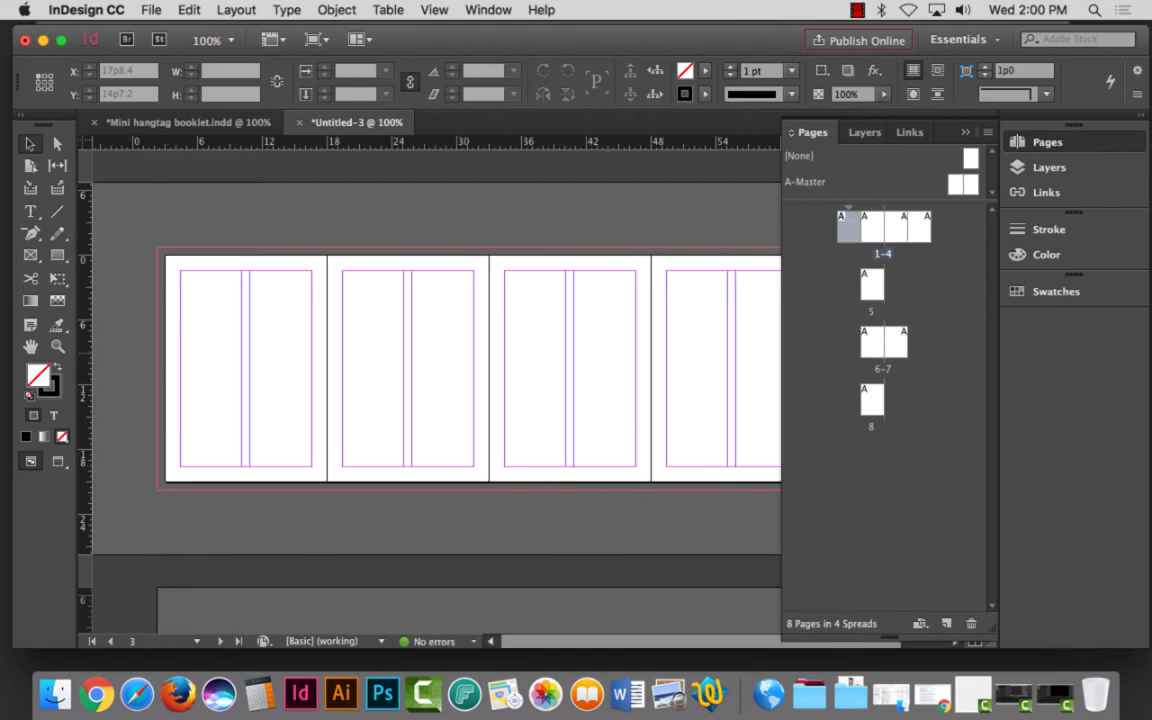
{"action": "left_click_drag", "start_coordinate": [871, 342], "coordinate": [864, 286]}
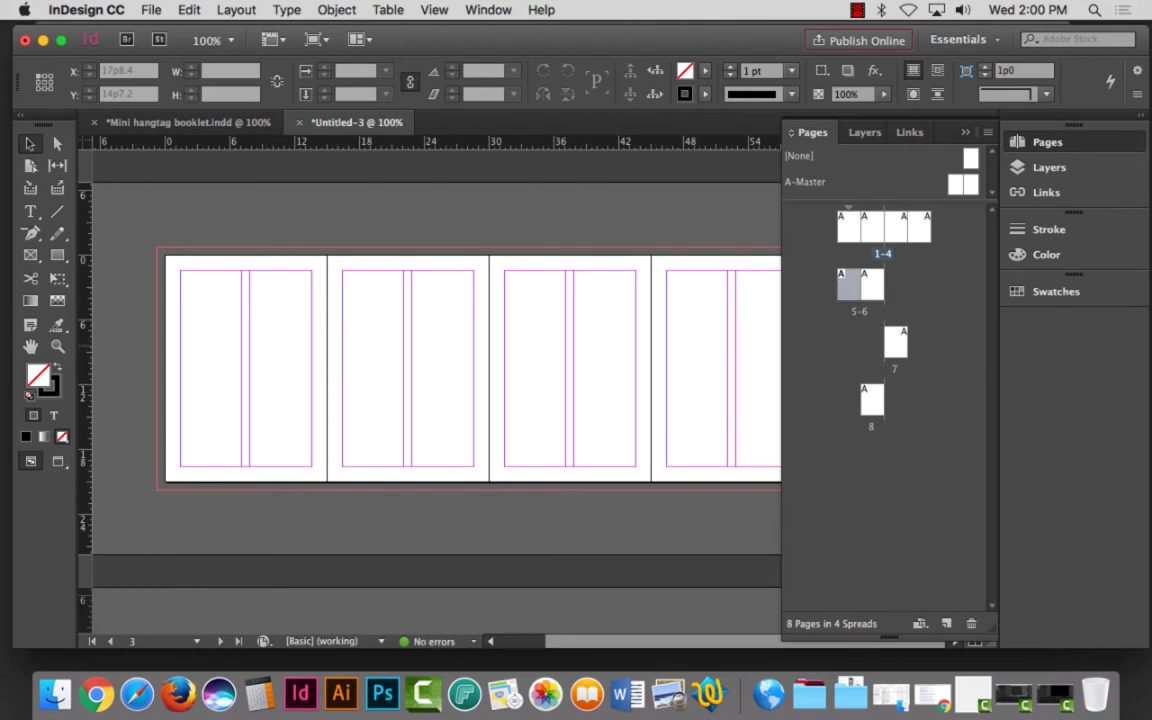
{"action": "left_click_drag", "start_coordinate": [895, 342], "coordinate": [910, 288]}
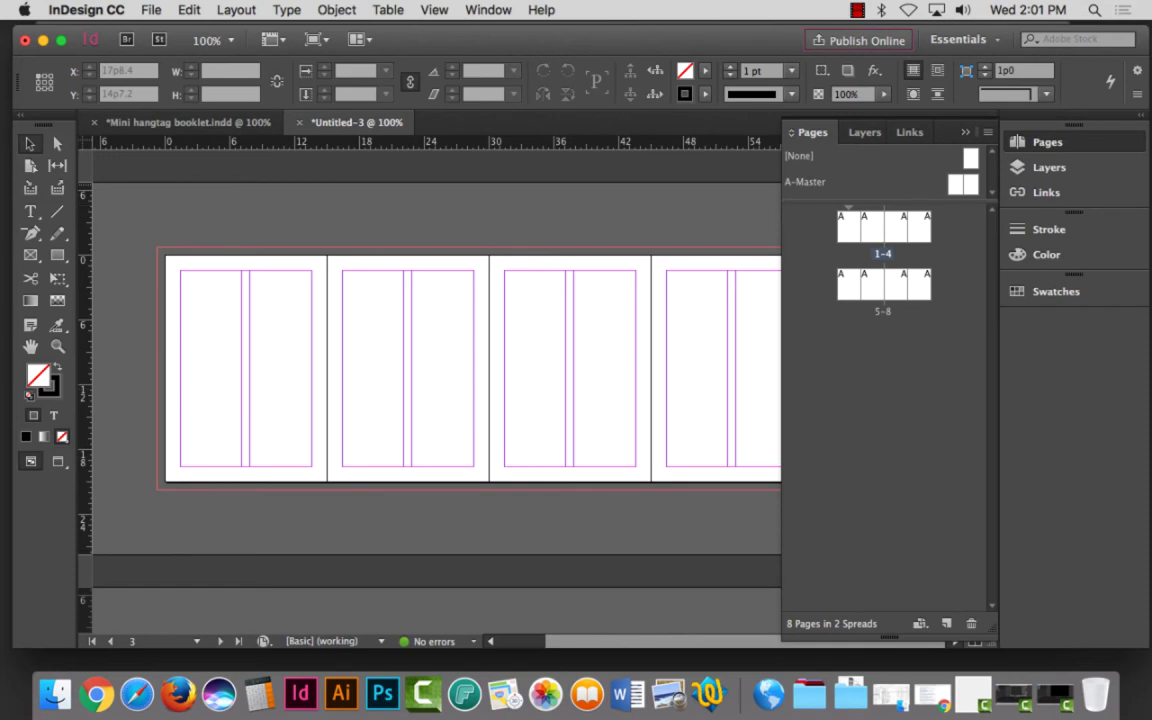
Step: Draw a text frame on the left page of A-Master and insert a current page number marker in it
{"action": "double_click", "coordinate": [806, 182]}
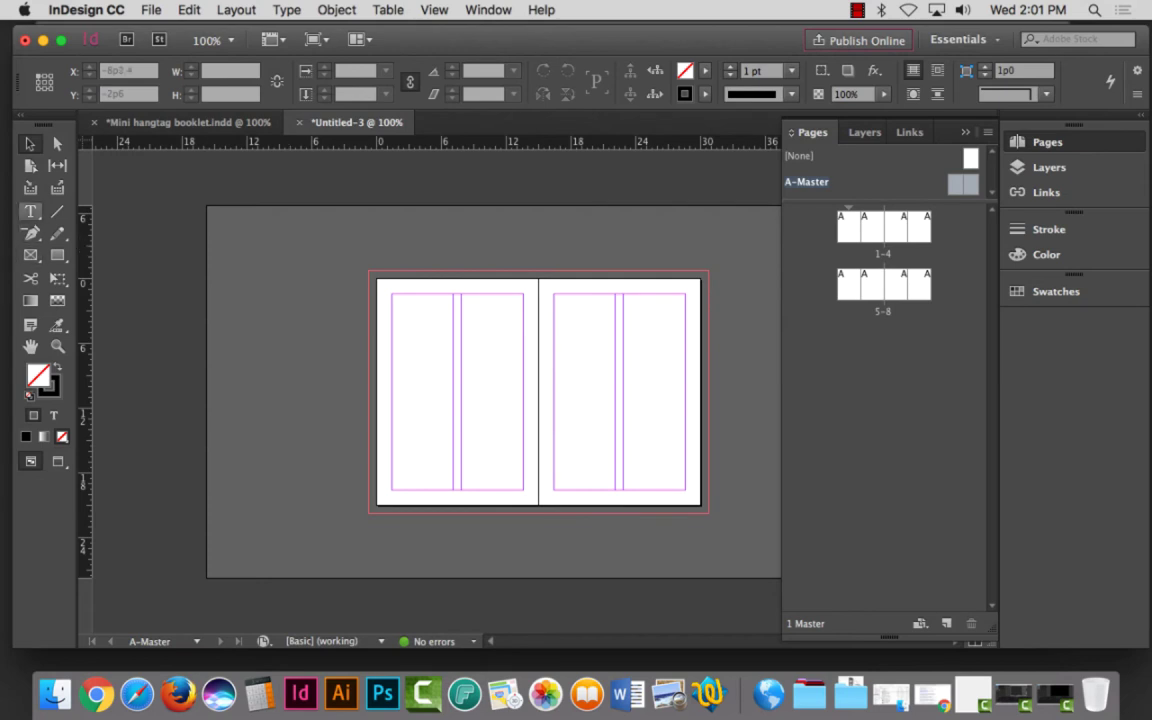
{"action": "left_click", "coordinate": [30, 211]}
{"action": "left_click_drag", "start_coordinate": [409, 341], "coordinate": [511, 450]}
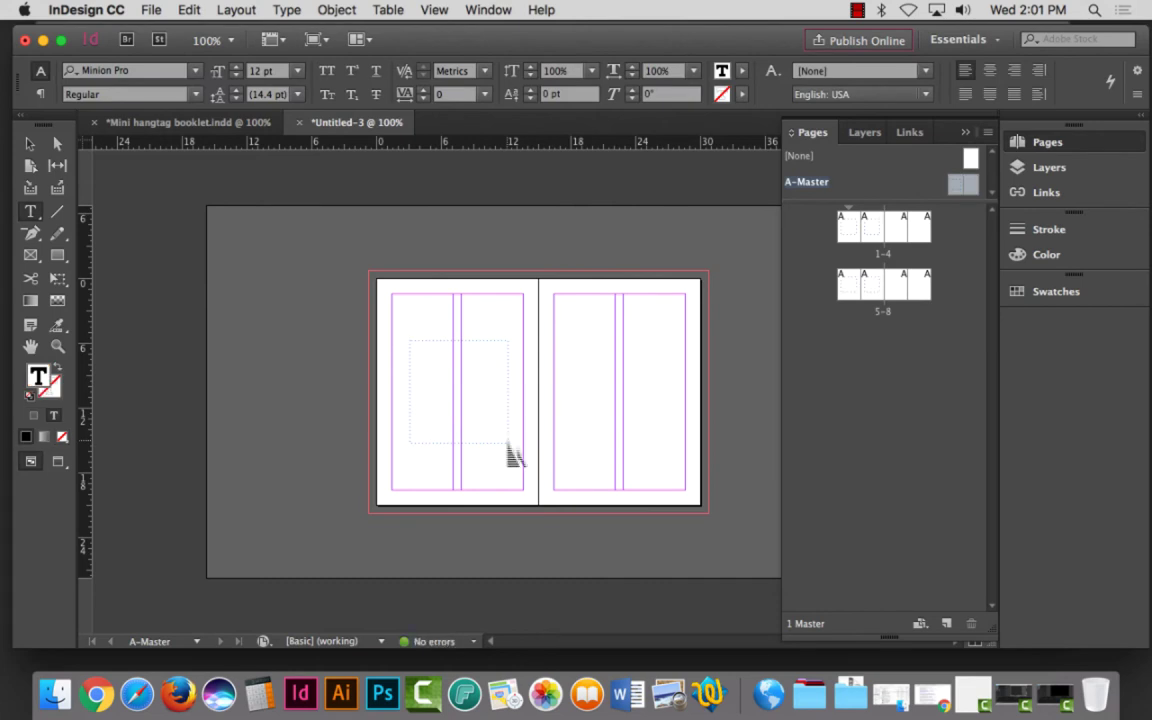
{"action": "type", "text": "A"}
{"action": "key", "text": "Escape"}
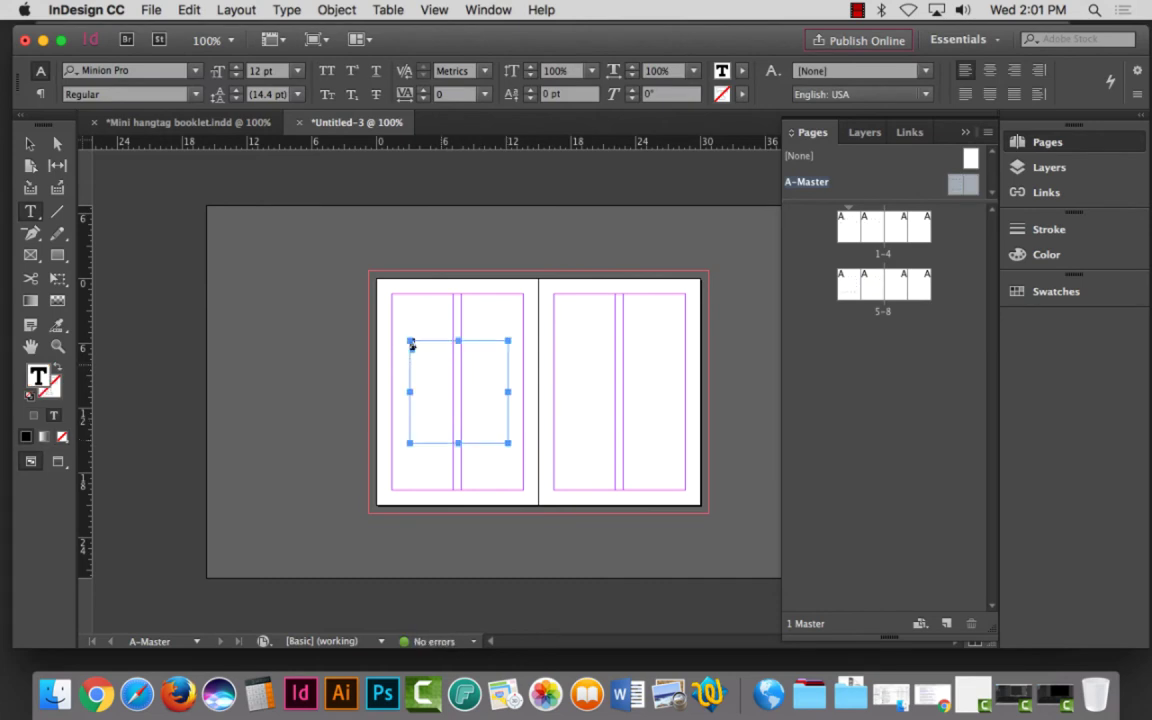
Step: Enlarge the left master page's number marker to 62 pt and center it in its frame
{"action": "double_click", "coordinate": [411, 344]}
{"action": "key", "text": "super+shift+period"}
{"action": "key", "text": "super+shift+period"}
{"action": "key", "text": "super+shift+period"}
{"action": "key", "text": "super+shift+period"}
{"action": "key", "text": "super+shift+period"}
{"action": "key", "text": "super+shift+period"}
{"action": "key", "text": "super+shift+period"}
{"action": "key", "text": "super+shift+period"}
{"action": "key", "text": "super+shift+period"}
{"action": "key", "text": "super+shift+period"}
{"action": "key", "text": "super+shift+period"}
{"action": "key", "text": "super+shift+period"}
{"action": "key", "text": "super+shift+period"}
{"action": "key", "text": "super+shift+period"}
{"action": "key", "text": "super+shift+period"}
{"action": "key", "text": "super+shift+period"}
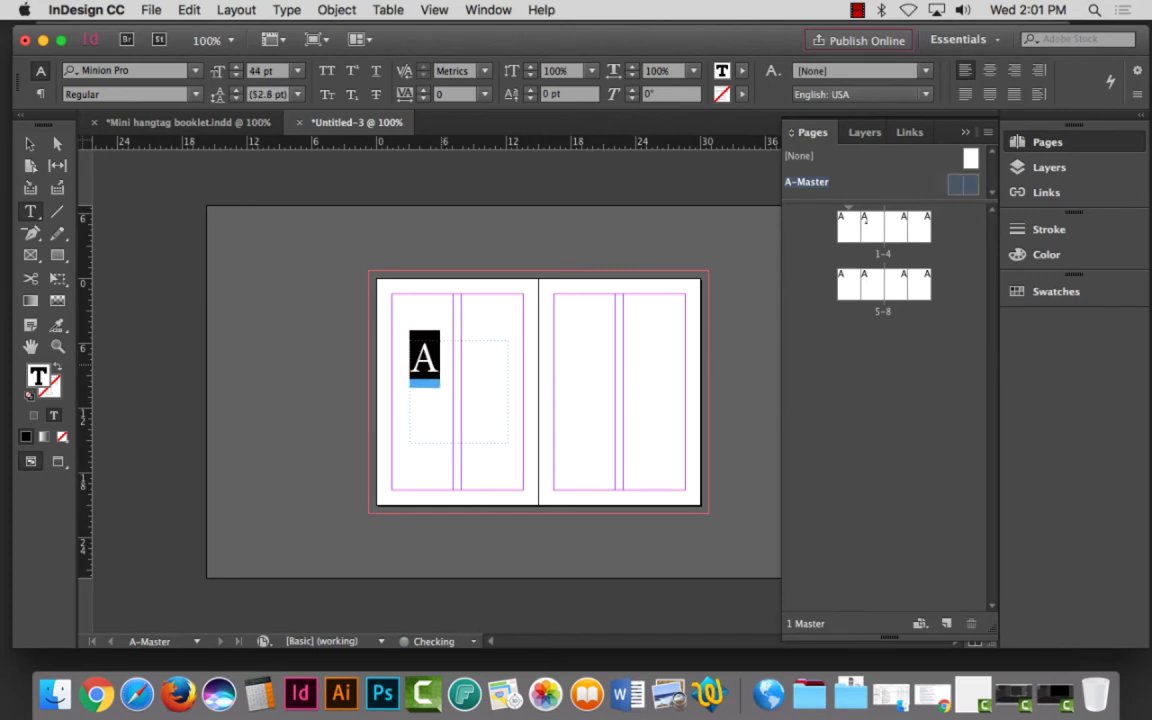
{"action": "key", "text": "super+shift+period"}
{"action": "key", "text": "super+shift+period"}
{"action": "key", "text": "super+shift+period"}
{"action": "key", "text": "super+shift+period"}
{"action": "key", "text": "super+shift+period"}
{"action": "key", "text": "super+shift+period"}
{"action": "key", "text": "super+shift+period"}
{"action": "key", "text": "super+shift+period"}
{"action": "key", "text": "super+shift+period"}
{"action": "key", "text": "super+shift+c"}
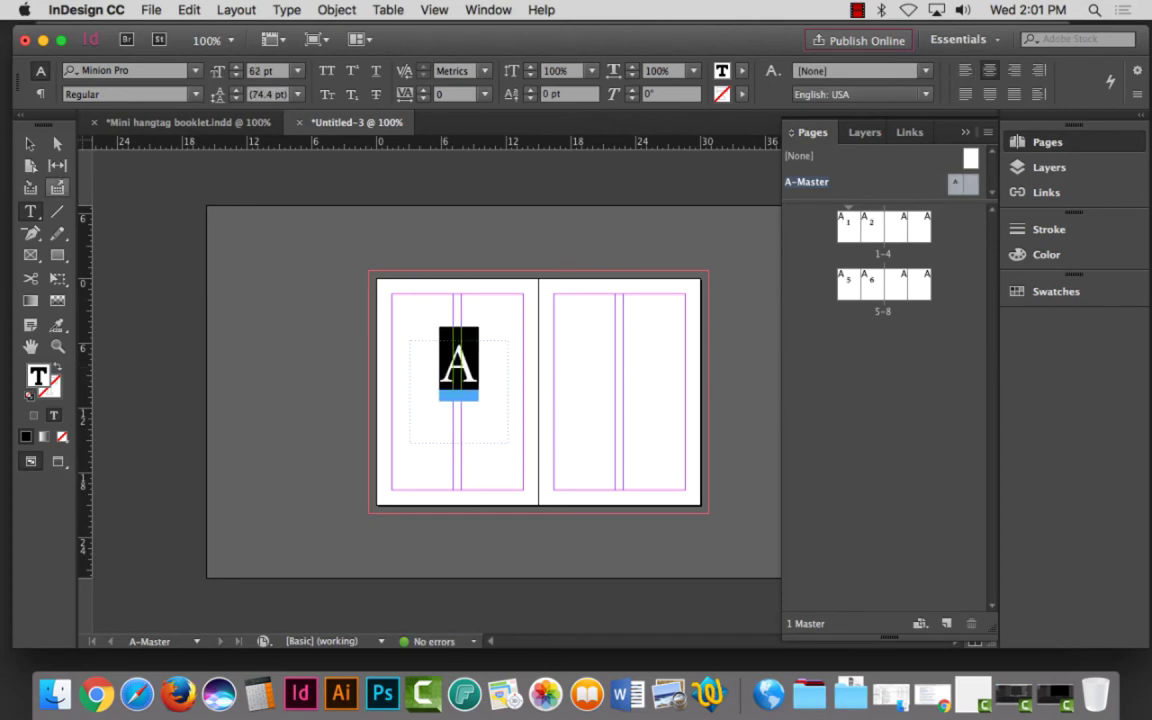
Step: Duplicate the page number frame onto the right master page, level with the original
{"action": "key", "text": "Escape"}
{"action": "left_click_drag", "start_coordinate": [425, 355], "coordinate": [585, 356]}
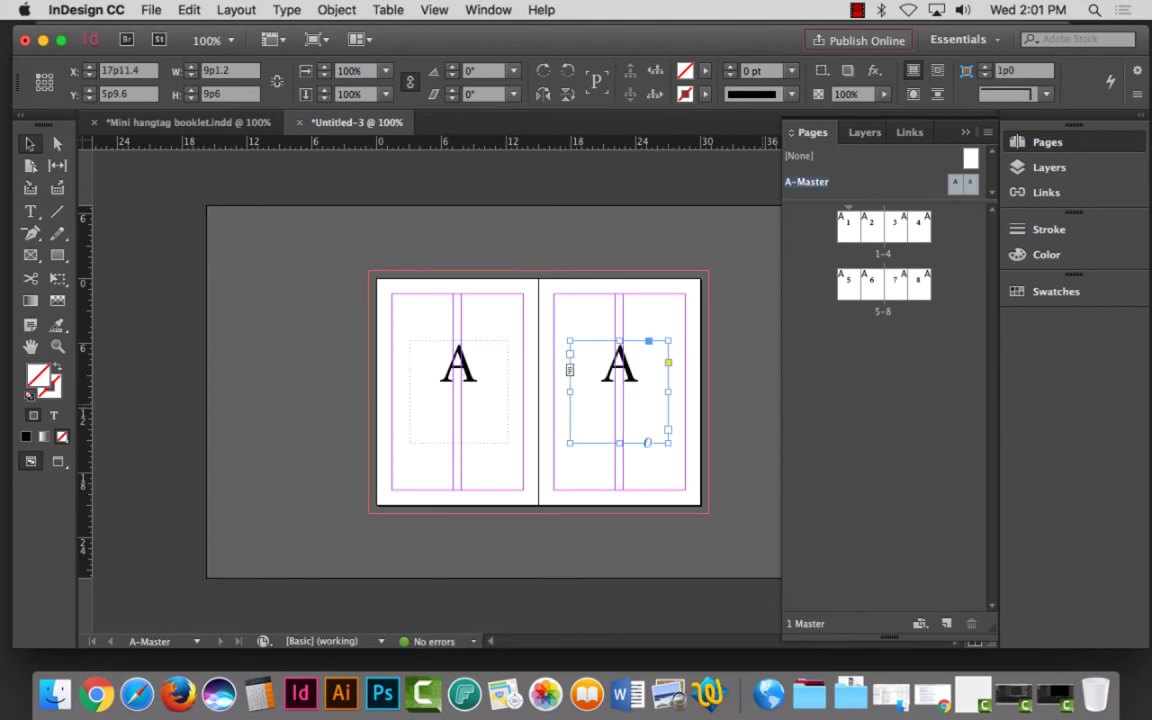
Step: Enlarge the page number markers on both master pages to 122 pt
{"action": "left_click", "coordinate": [460, 392]}
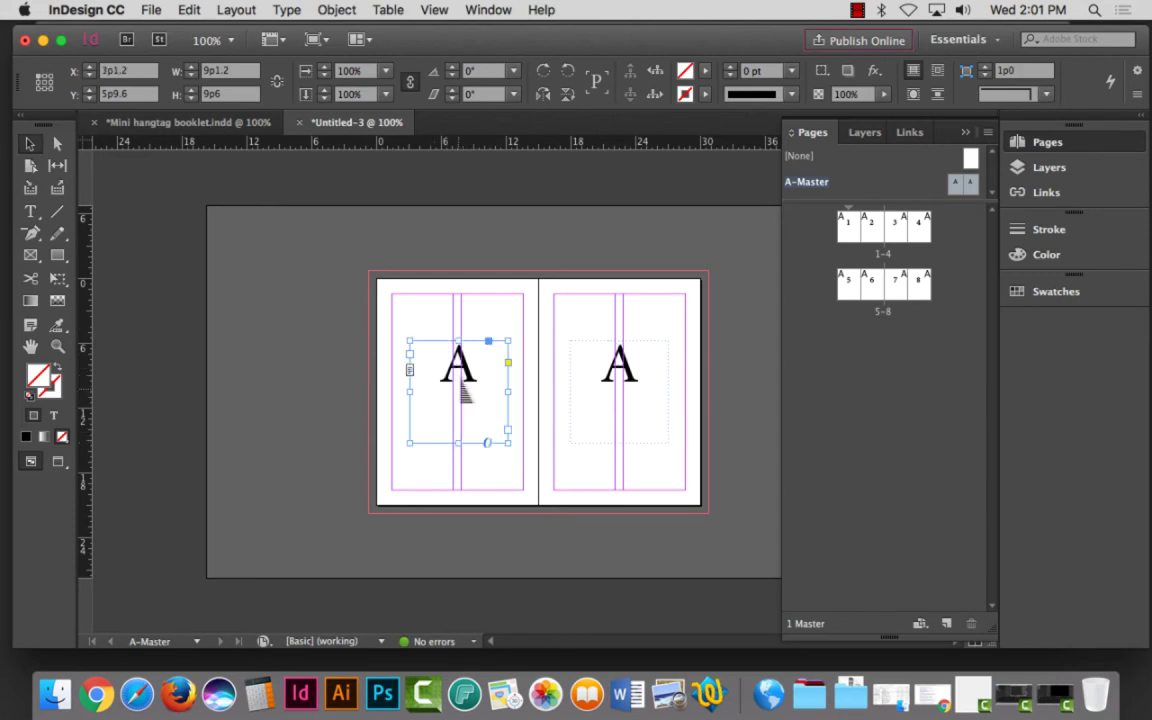
{"action": "double_click", "coordinate": [462, 378]}
{"action": "double_click", "coordinate": [465, 378]}
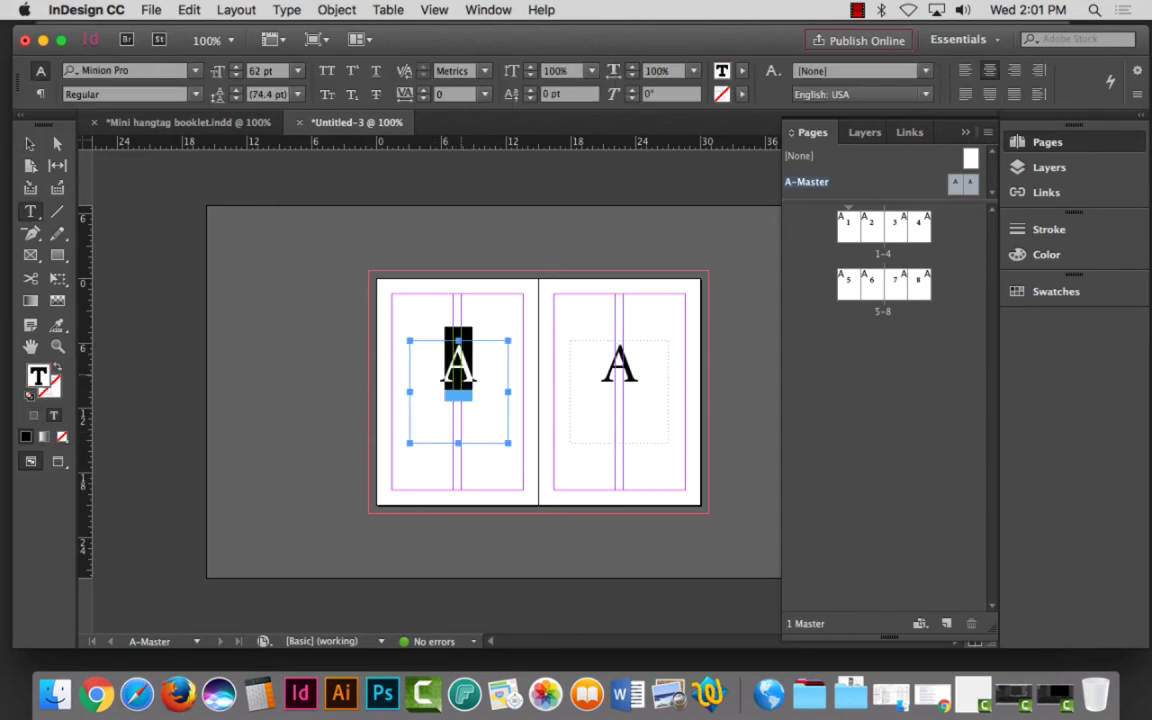
{"action": "key", "text": "super+shift+period"}
{"action": "key", "text": "super+shift+period"}
{"action": "key", "text": "super+shift+period"}
{"action": "key", "text": "super+shift+period"}
{"action": "key", "text": "super+shift+period"}
{"action": "key", "text": "super+shift+period"}
{"action": "key", "text": "super+shift+period"}
{"action": "key", "text": "super+shift+period"}
{"action": "key", "text": "super+shift+period"}
{"action": "key", "text": "super+shift+period"}
{"action": "key", "text": "super+shift+period"}
{"action": "key", "text": "super+shift+period"}
{"action": "key", "text": "super+shift+period"}
{"action": "key", "text": "super+shift+period"}
{"action": "key", "text": "super+shift+period"}
{"action": "key", "text": "super+shift+period"}
{"action": "key", "text": "super+shift+period"}
{"action": "key", "text": "super+shift+period"}
{"action": "key", "text": "super+shift+period"}
{"action": "key", "text": "super+shift+period"}
{"action": "key", "text": "super+shift+period"}
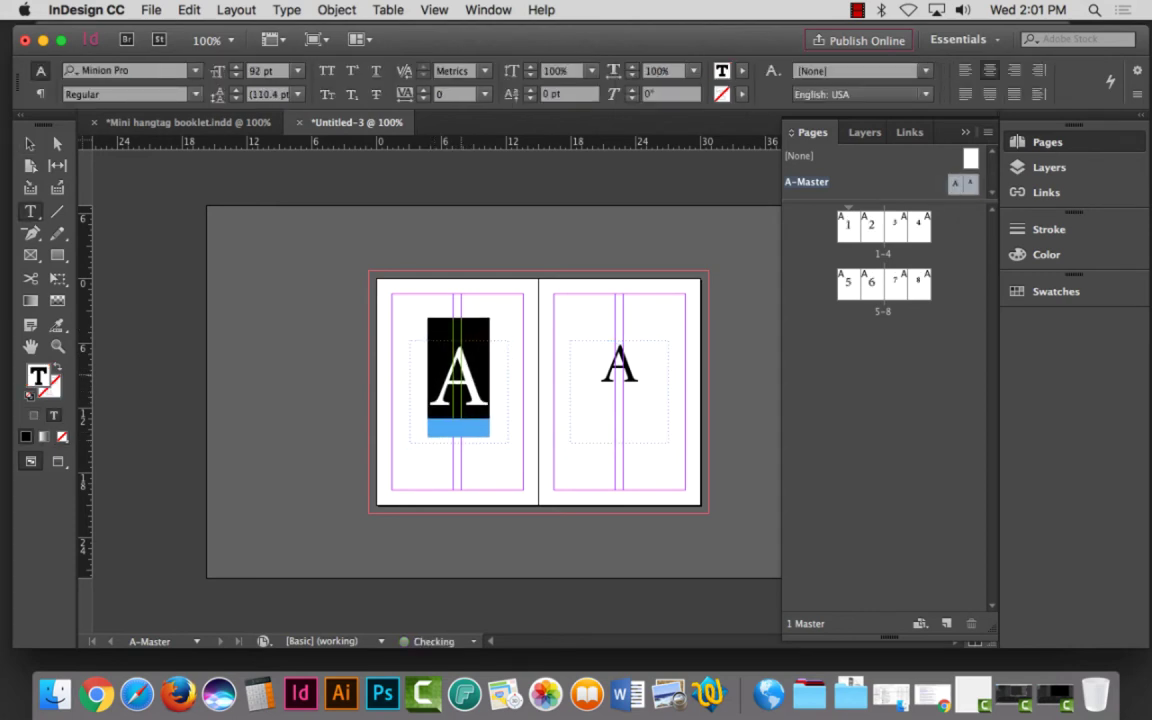
{"action": "key", "text": "super+shift+period"}
{"action": "key", "text": "super+shift+period"}
{"action": "key", "text": "super+shift+period"}
{"action": "key", "text": "super+shift+period"}
{"action": "key", "text": "super+shift+period"}
{"action": "key", "text": "super+shift+period"}
{"action": "key", "text": "super+shift+period"}
{"action": "key", "text": "super+shift+period"}
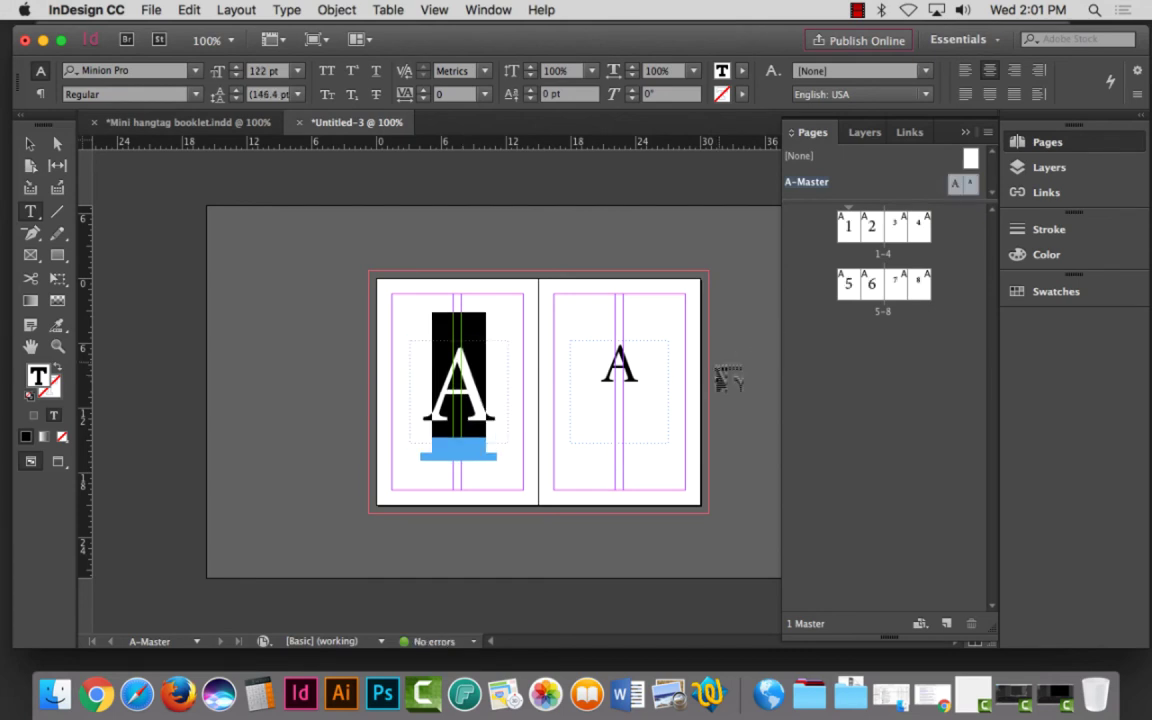
{"action": "double_click", "coordinate": [630, 378]}
{"action": "key", "text": "super+v"}
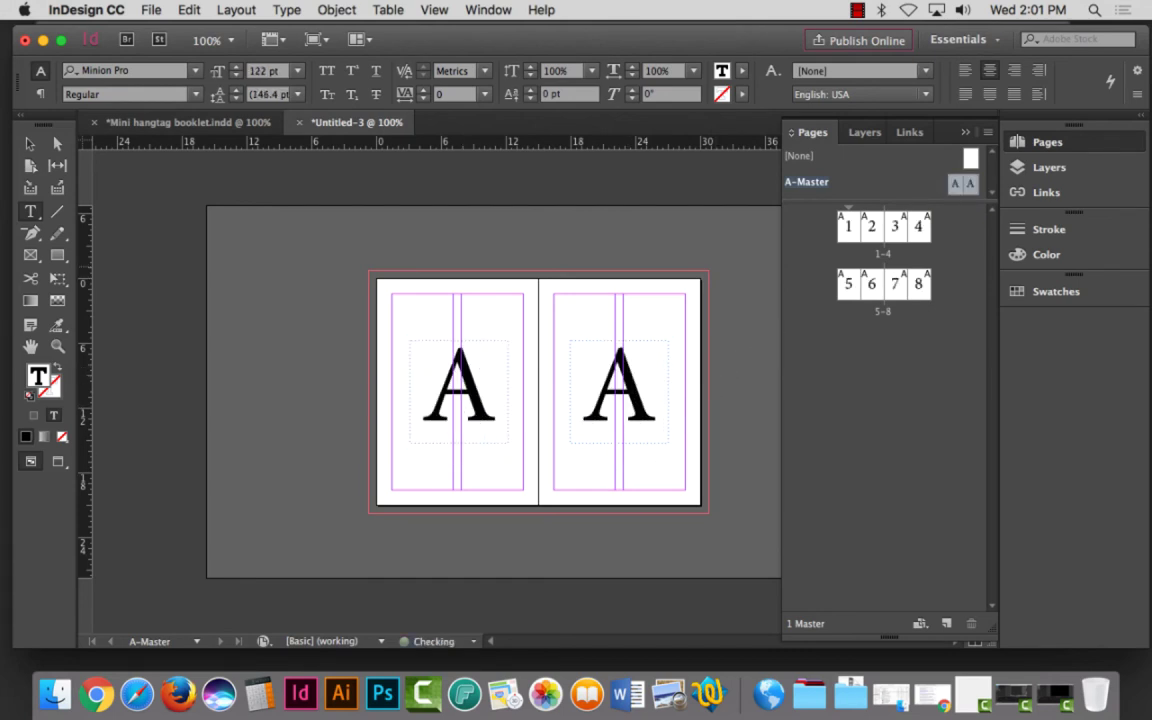
Step: Go to page 1 and check the page numbers across the 1–4 spread
{"action": "double_click", "coordinate": [848, 226]}
{"action": "scroll", "coordinate": [437, 369], "scroll_direction": "right", "scroll_amount": 3}
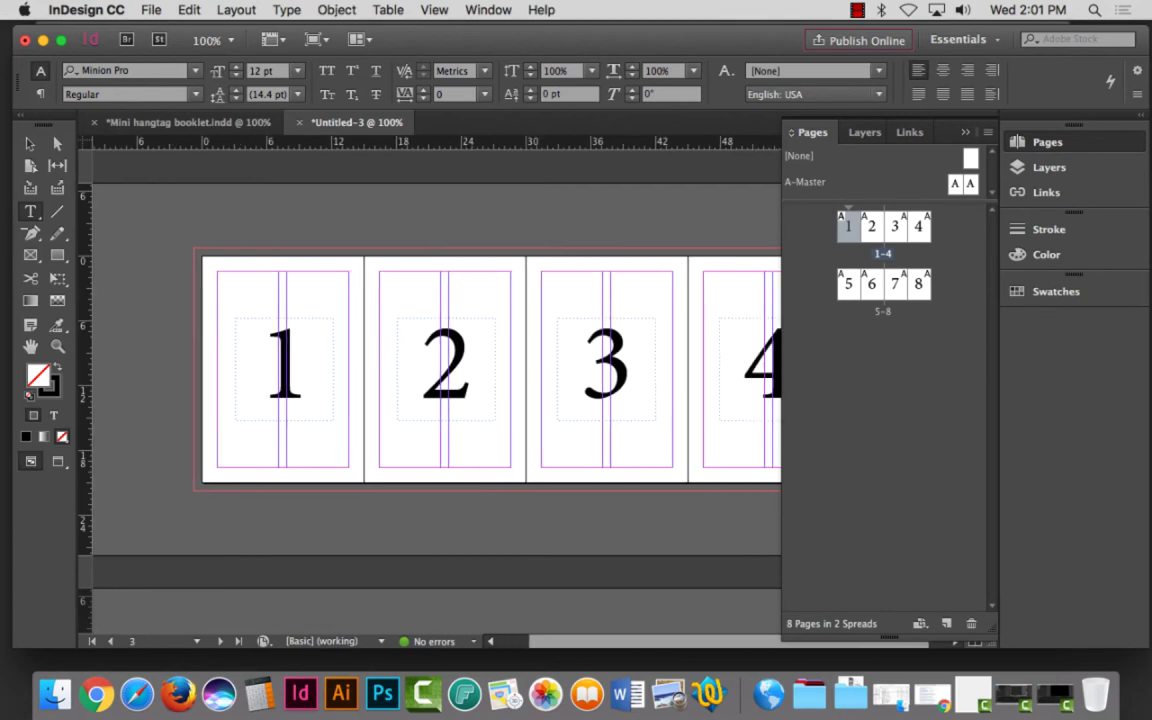
{"action": "scroll", "coordinate": [488, 424], "scroll_direction": "down", "scroll_amount": 5}
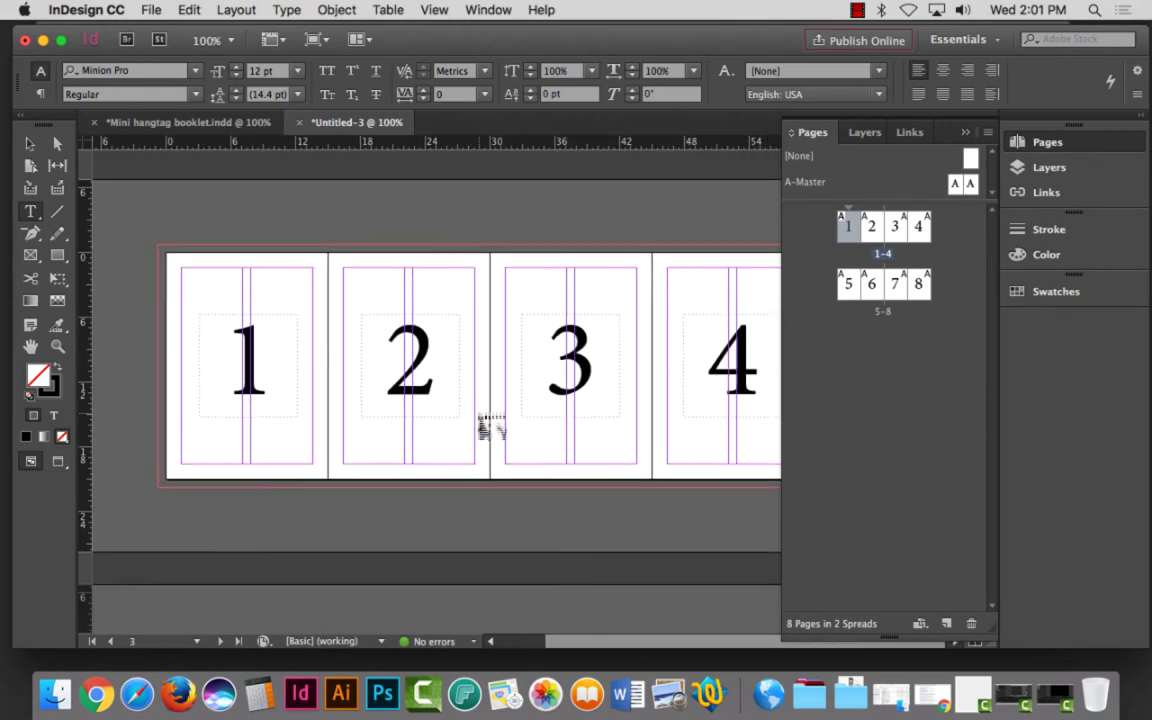
{"action": "scroll", "coordinate": [533, 445], "scroll_direction": "up", "scroll_amount": 5}
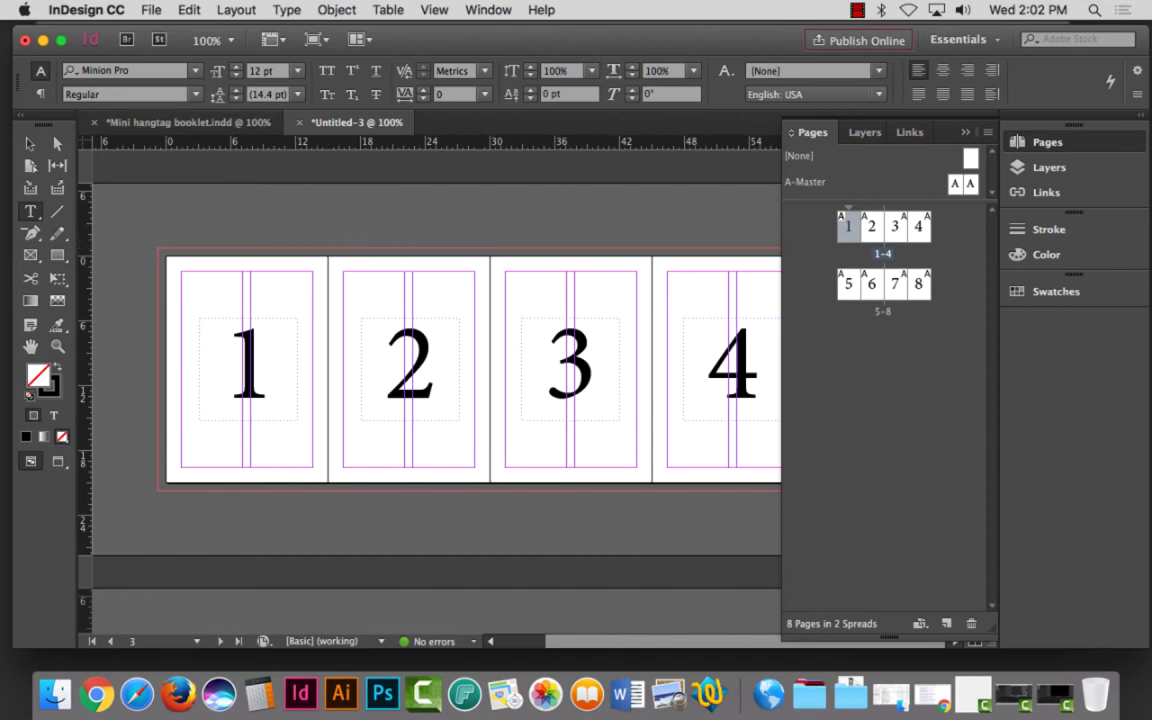
Step: Set up the print job to print spreads in landscape orientation with the page position Centered
{"action": "left_click", "coordinate": [151, 10]}
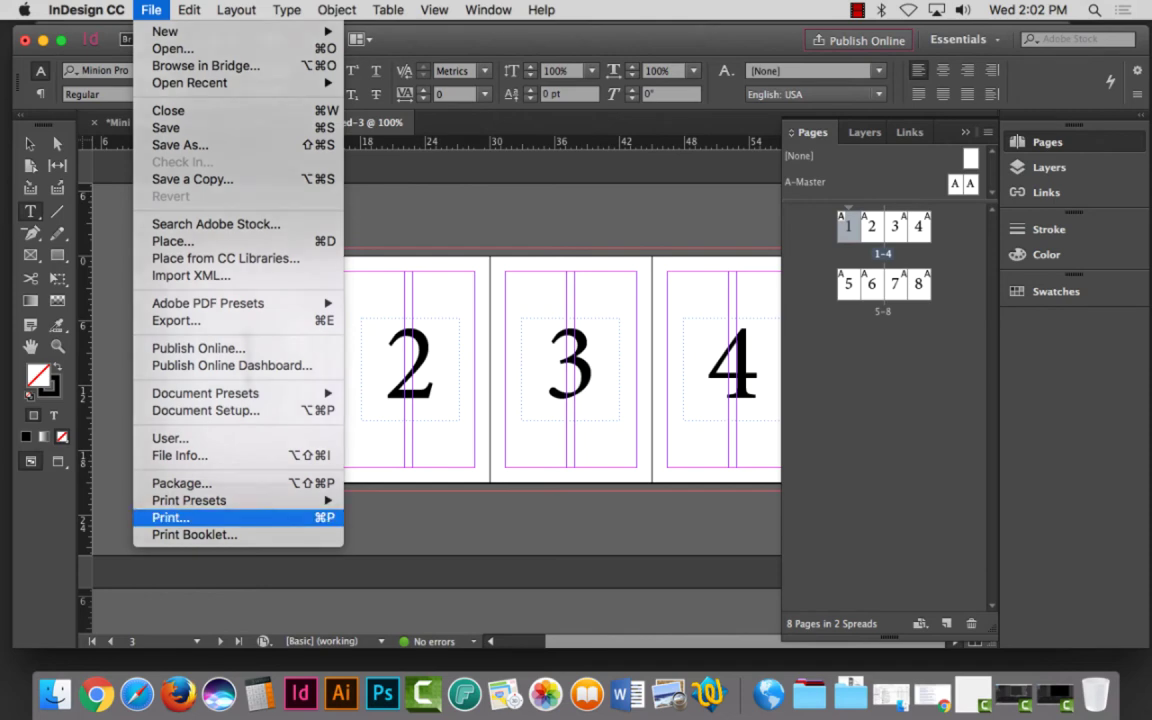
{"action": "key", "text": "Return"}
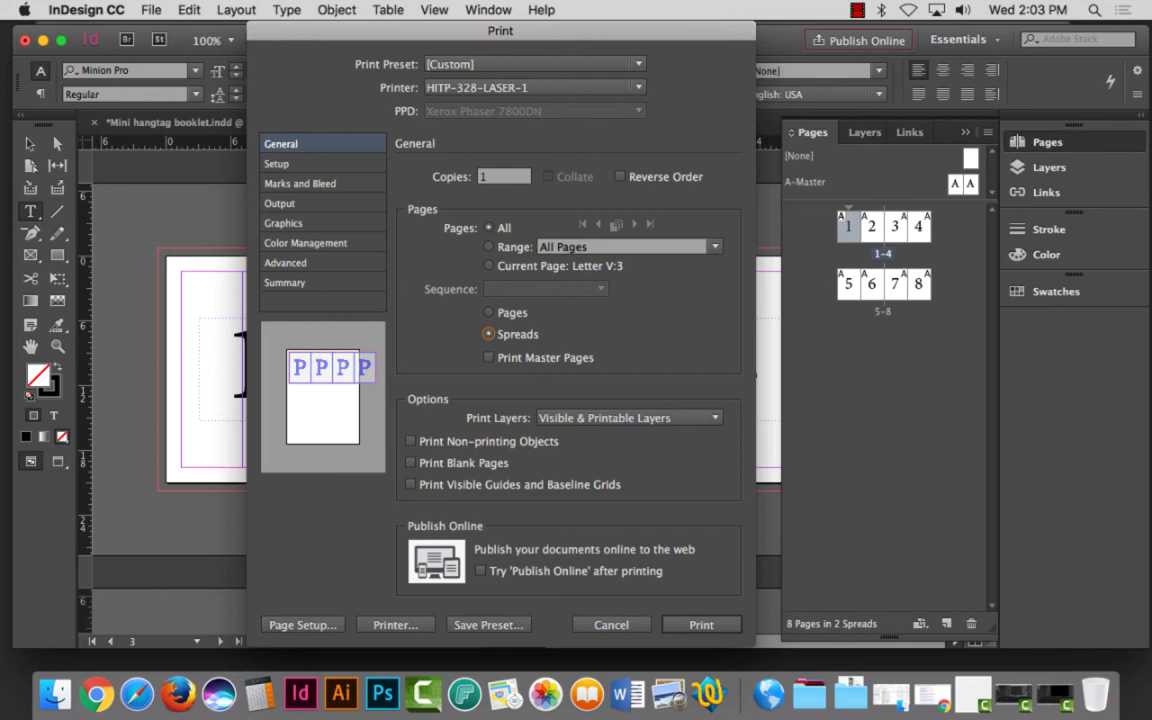
{"action": "left_click", "coordinate": [276, 163]}
{"action": "left_click", "coordinate": [505, 247]}
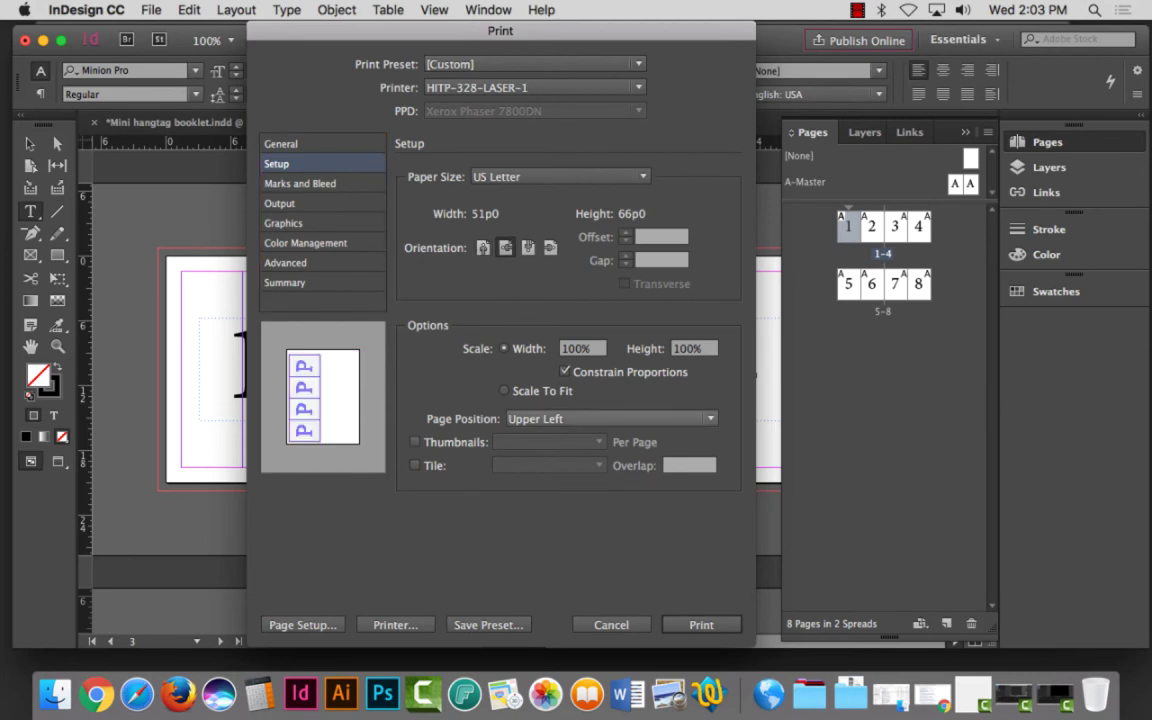
{"action": "left_click", "coordinate": [611, 418]}
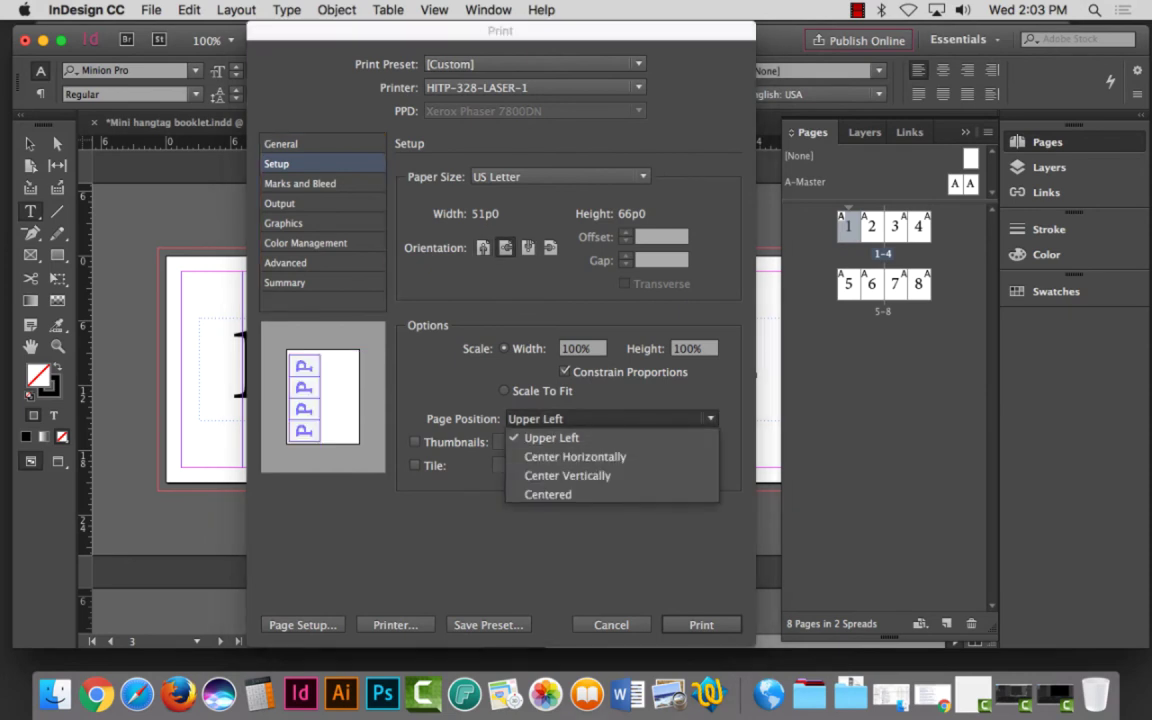
{"action": "left_click", "coordinate": [548, 494]}
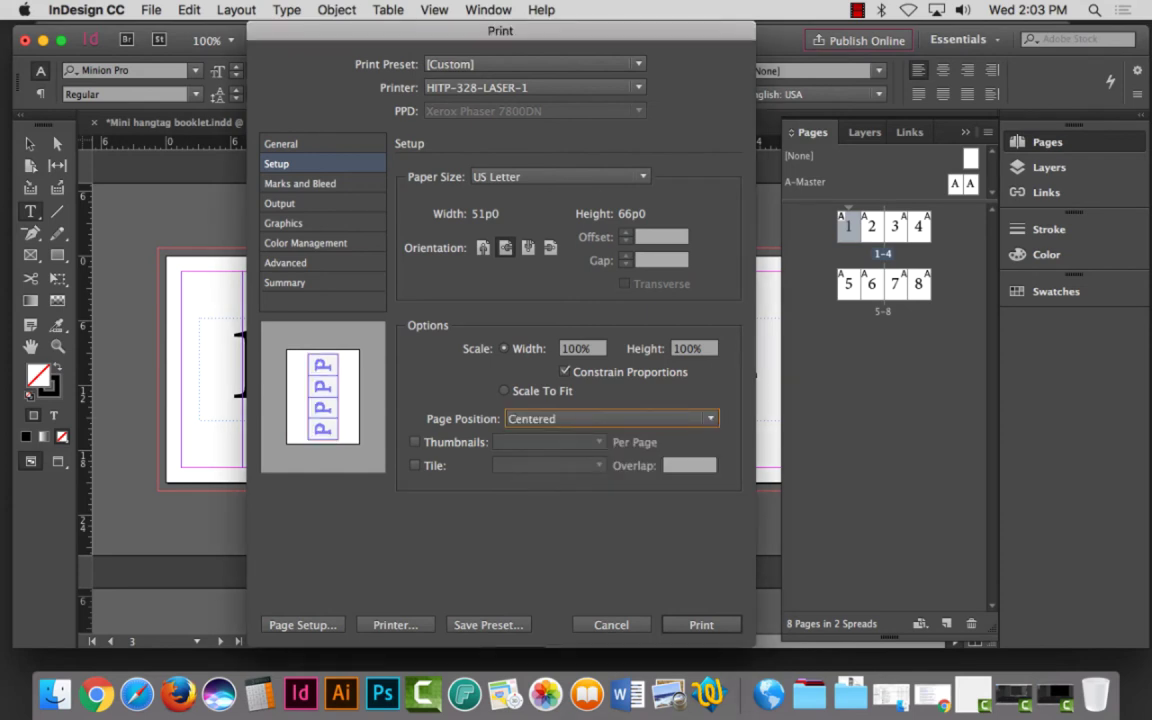
Step: Enable crop marks for the print job and leave registration marks off
{"action": "left_click", "coordinate": [300, 183]}
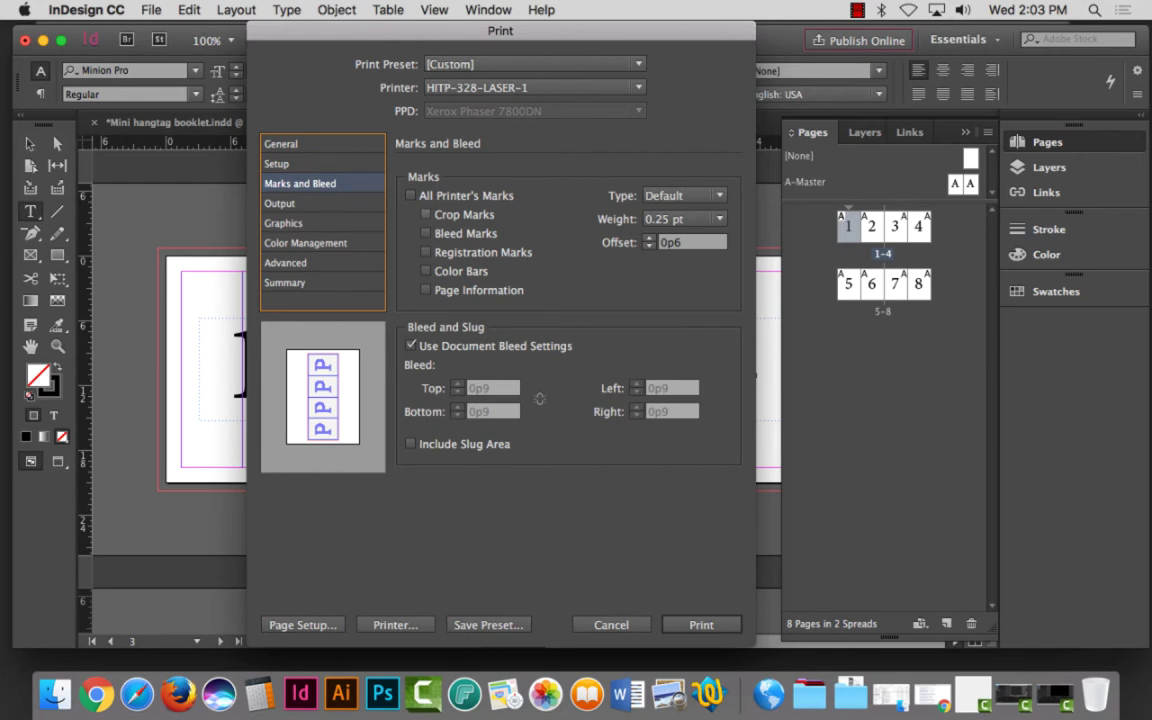
{"action": "left_click", "coordinate": [426, 214]}
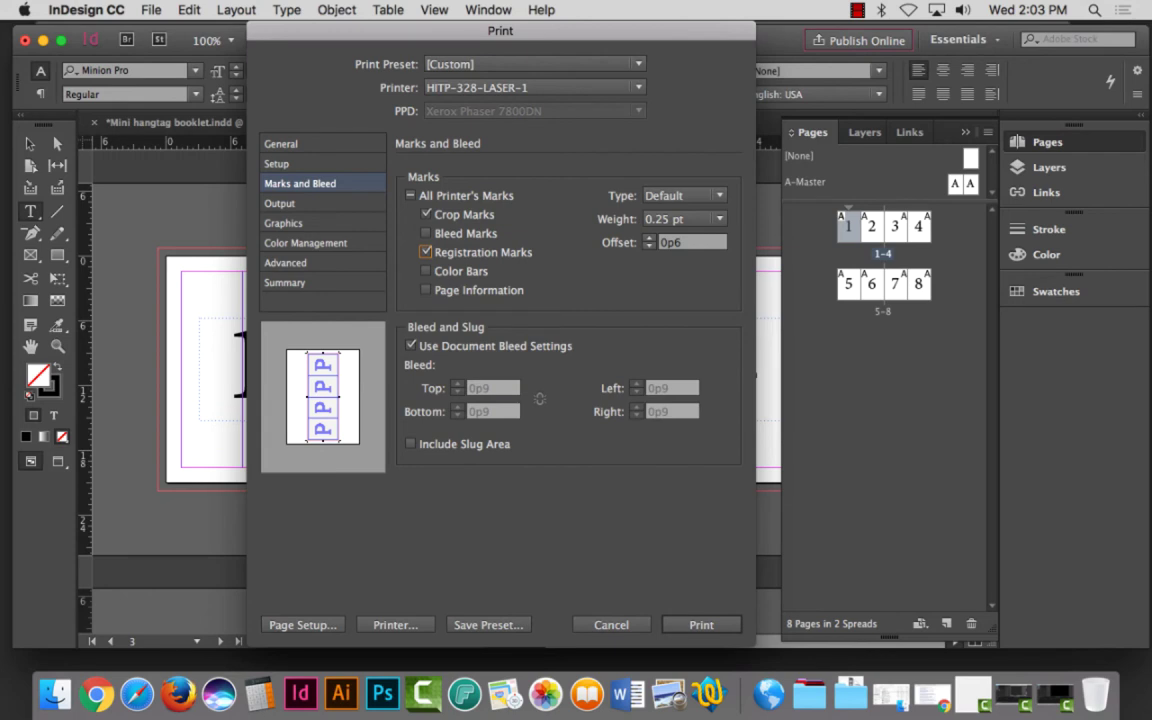
{"action": "left_click", "coordinate": [426, 252]}
Step: Review the page setup's paper size, orientation and scale, and accept it without changes
{"action": "left_click", "coordinate": [302, 624]}
{"action": "left_click", "coordinate": [736, 411]}
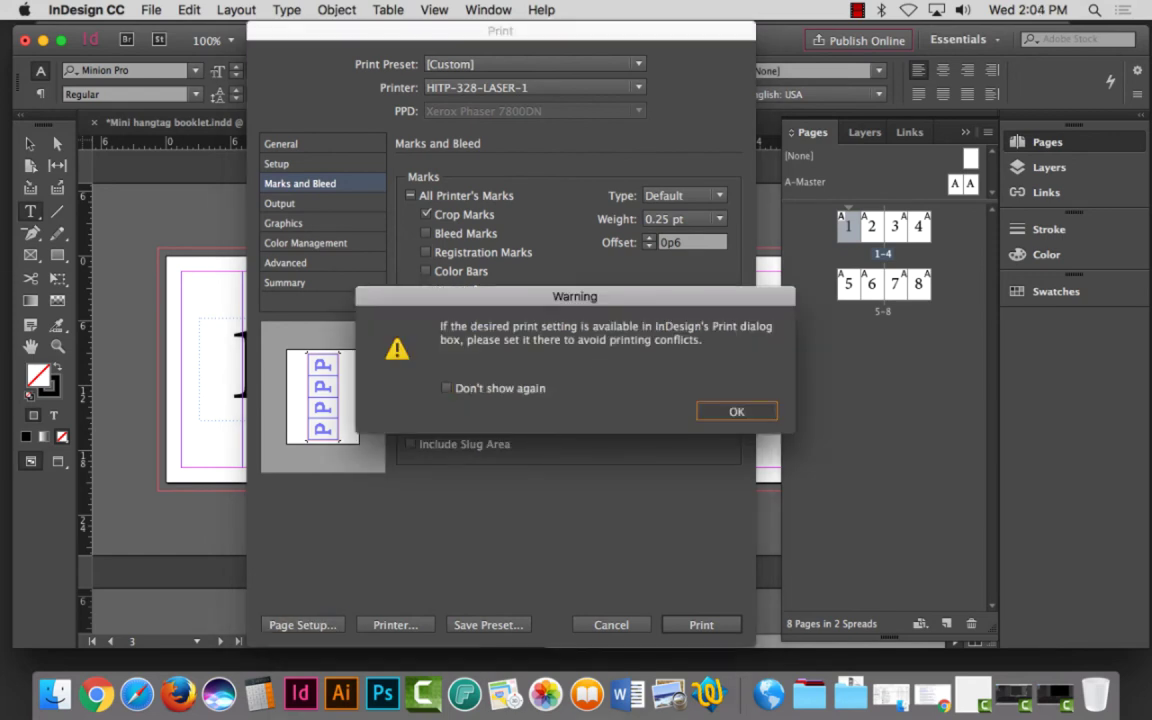
{"action": "key", "text": "Return"}
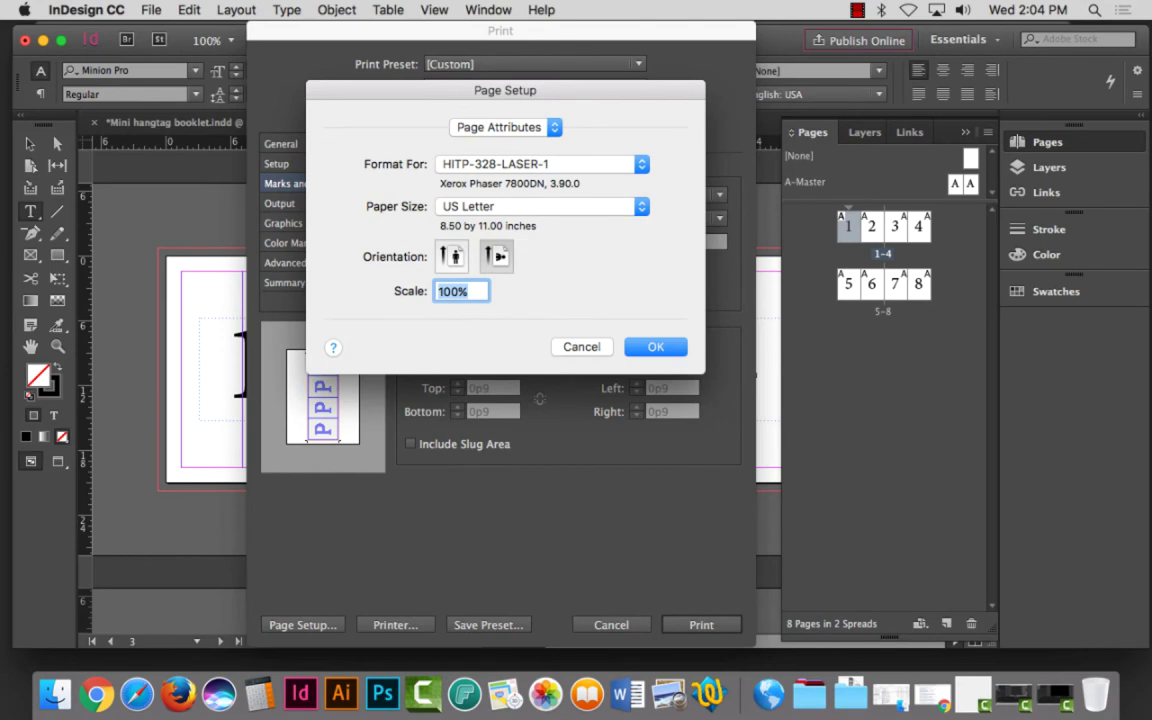
{"action": "key", "text": "Return"}
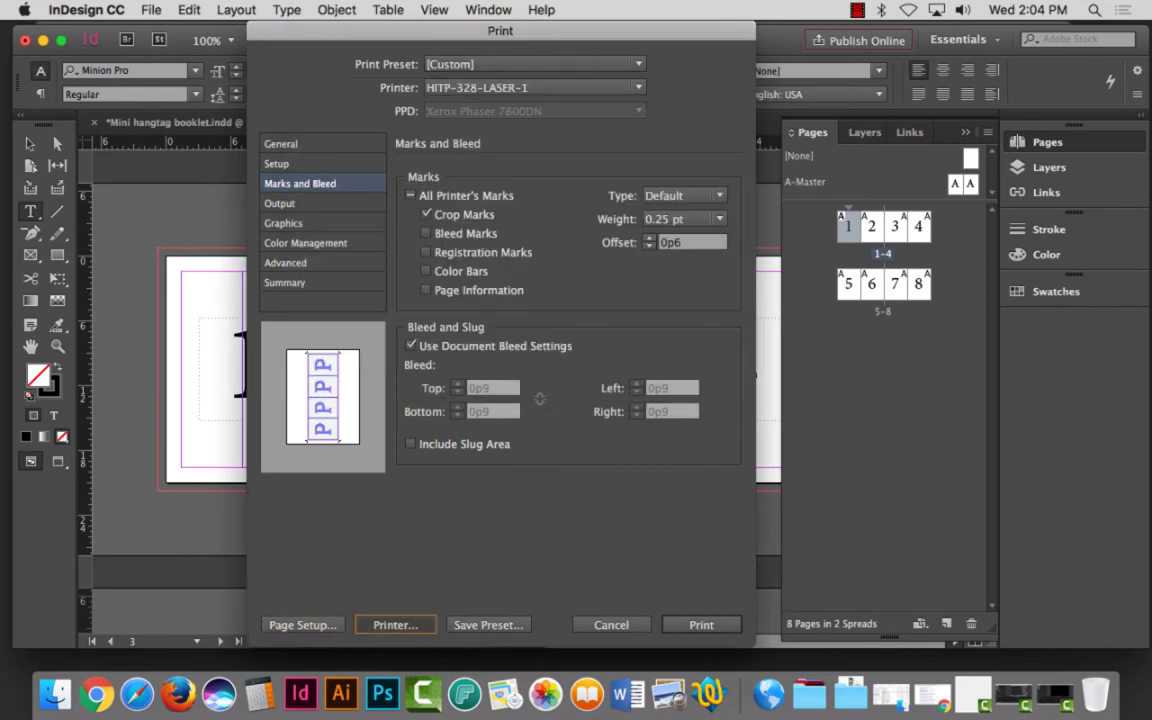
Step: Review the printer's Xerox Features, covering the Paper/Output settings and Color Options, and accept them
{"action": "key", "text": "Return"}
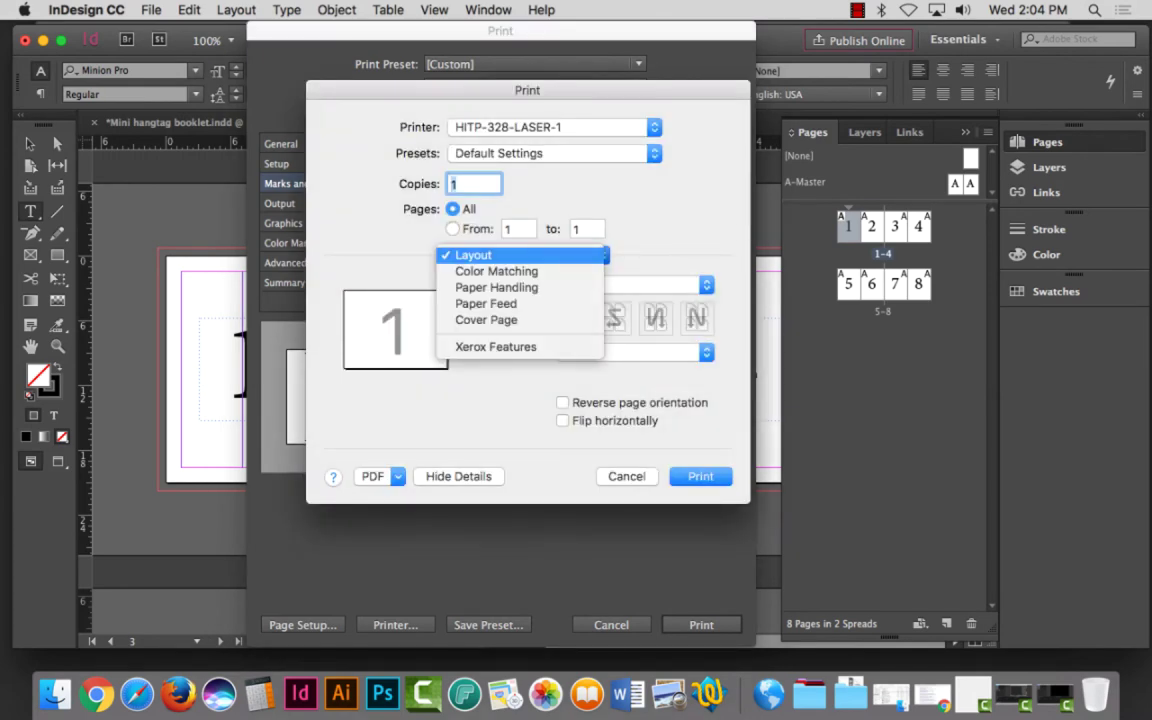
{"action": "left_click", "coordinate": [495, 346]}
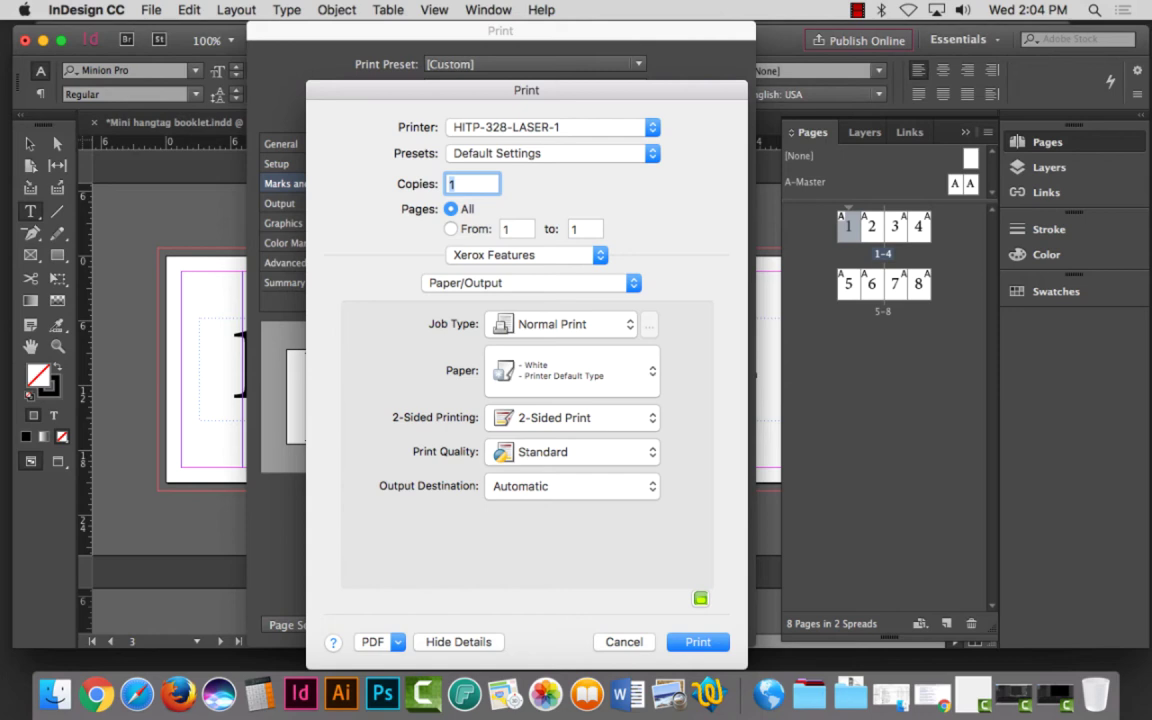
{"action": "left_click", "coordinate": [522, 255]}
{"action": "left_click", "coordinate": [495, 255]}
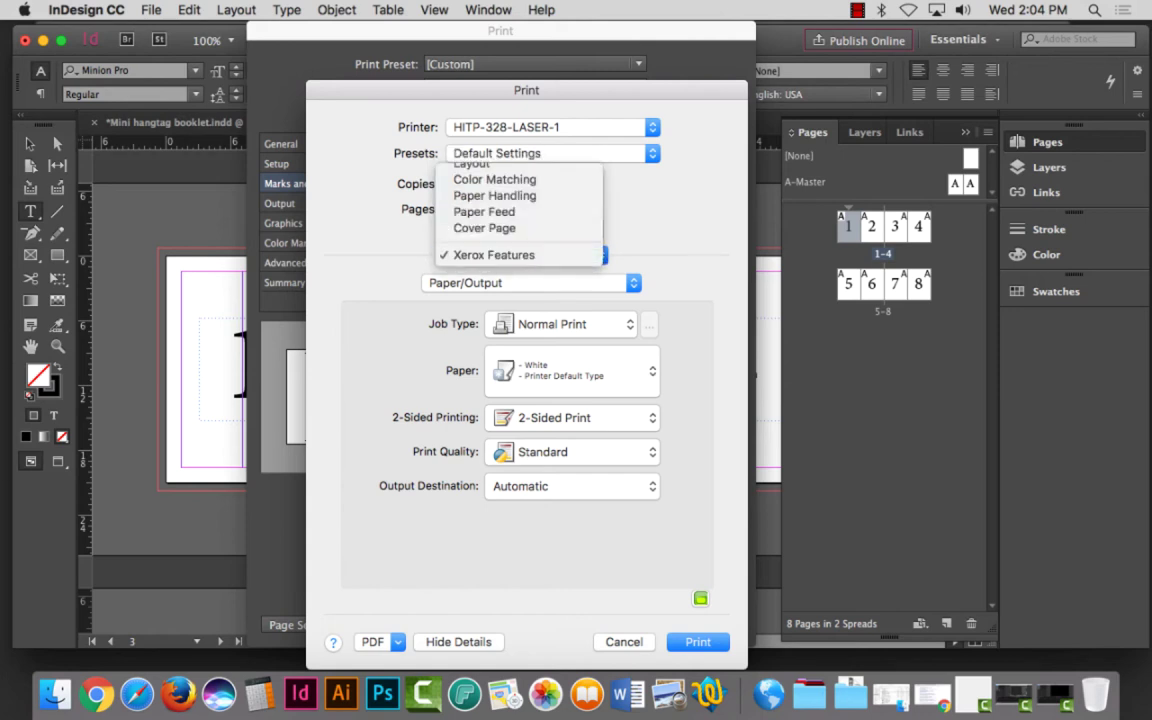
{"action": "left_click", "coordinate": [530, 283]}
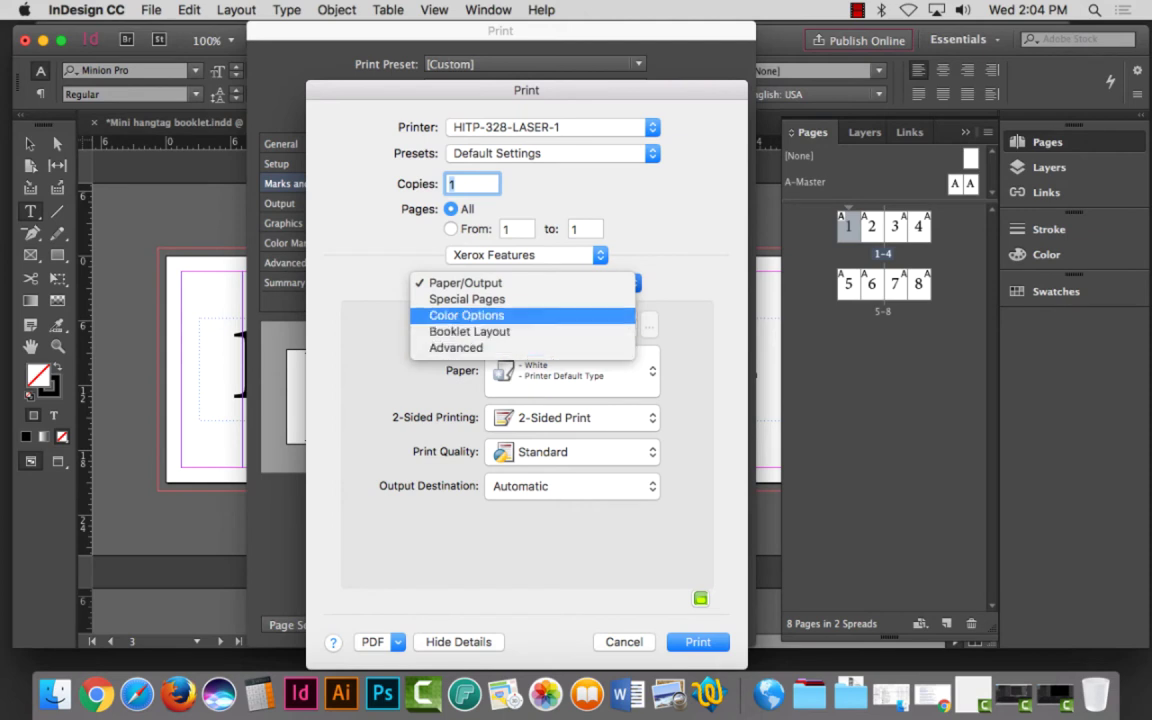
{"action": "key", "text": "Return"}
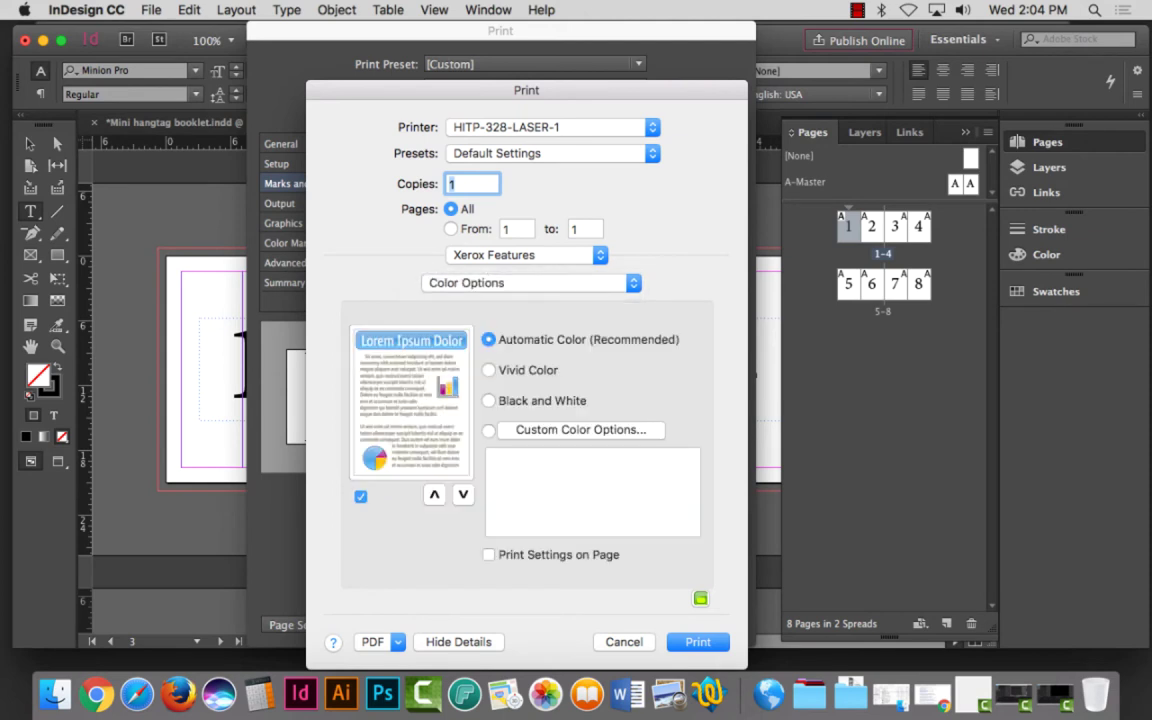
{"action": "key", "text": "Return"}
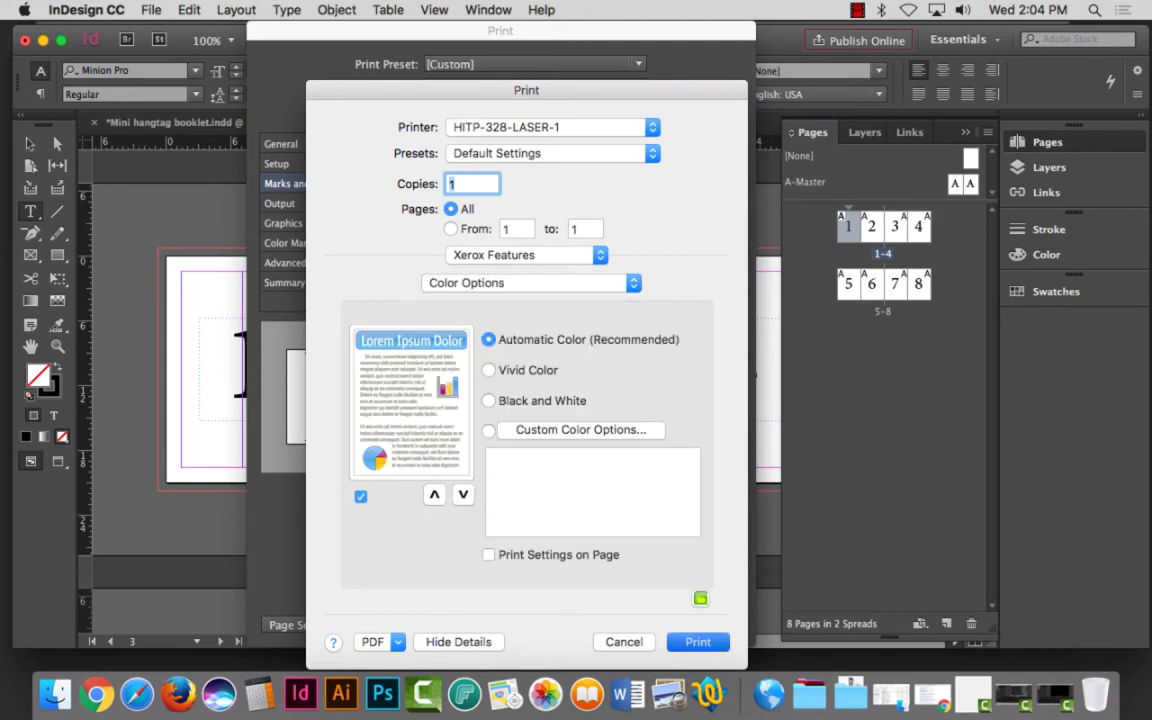
Step: Start saving the print settings as a preset, entering the name "Project 6 - Gate Fold"
{"action": "key", "text": "Tab"}
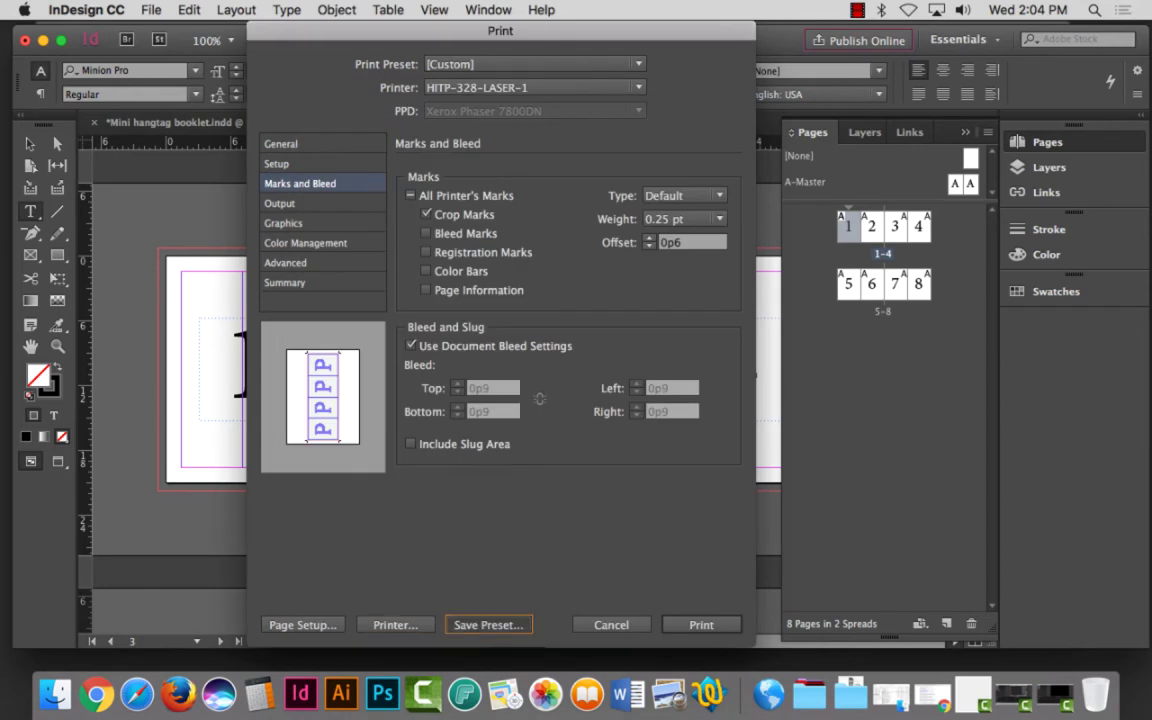
{"action": "key", "text": "space"}
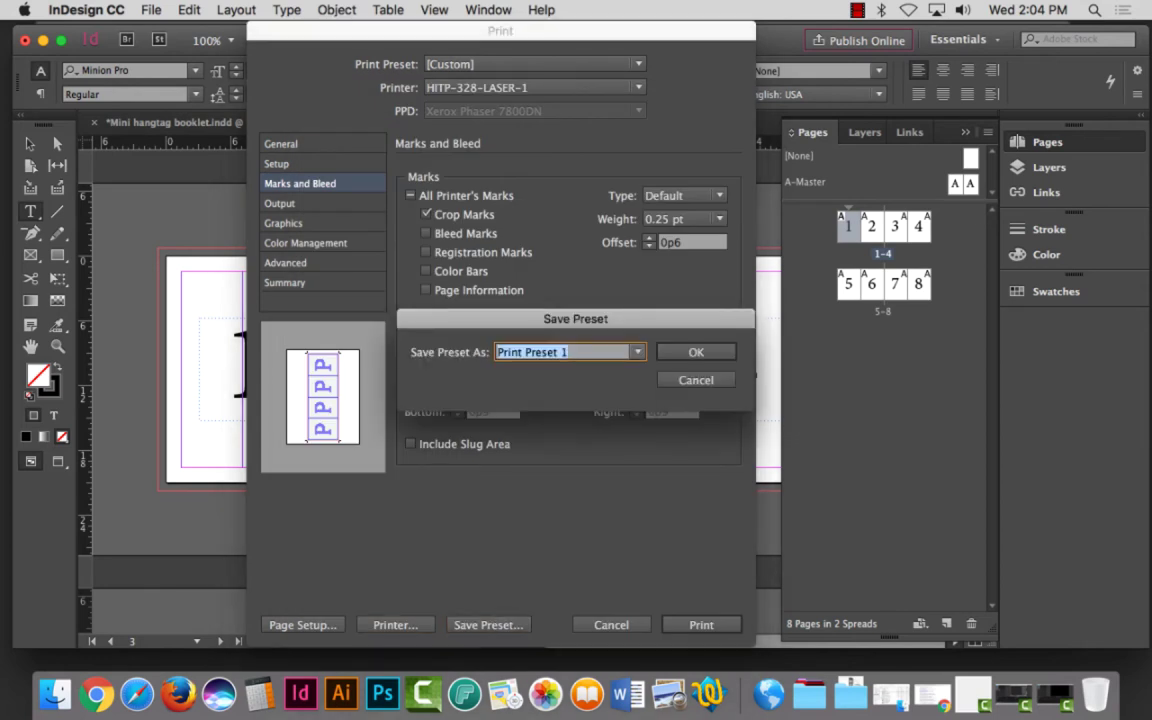
{"action": "type", "text": "Project"}
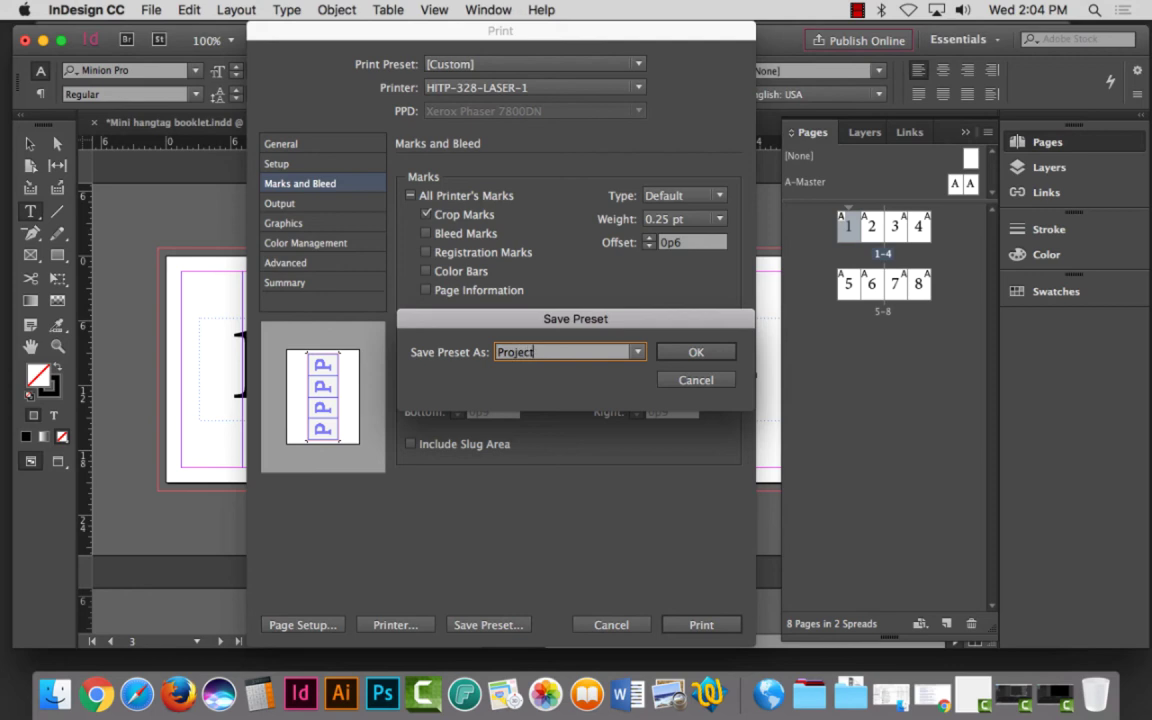
{"action": "type", "text": " 6 - Gate Fold"}
Step: Extend the preset name to "Project 6 - Gate, Hor. Roll, Hor. Accord Fold"
{"action": "left_click", "coordinate": [581, 352]}
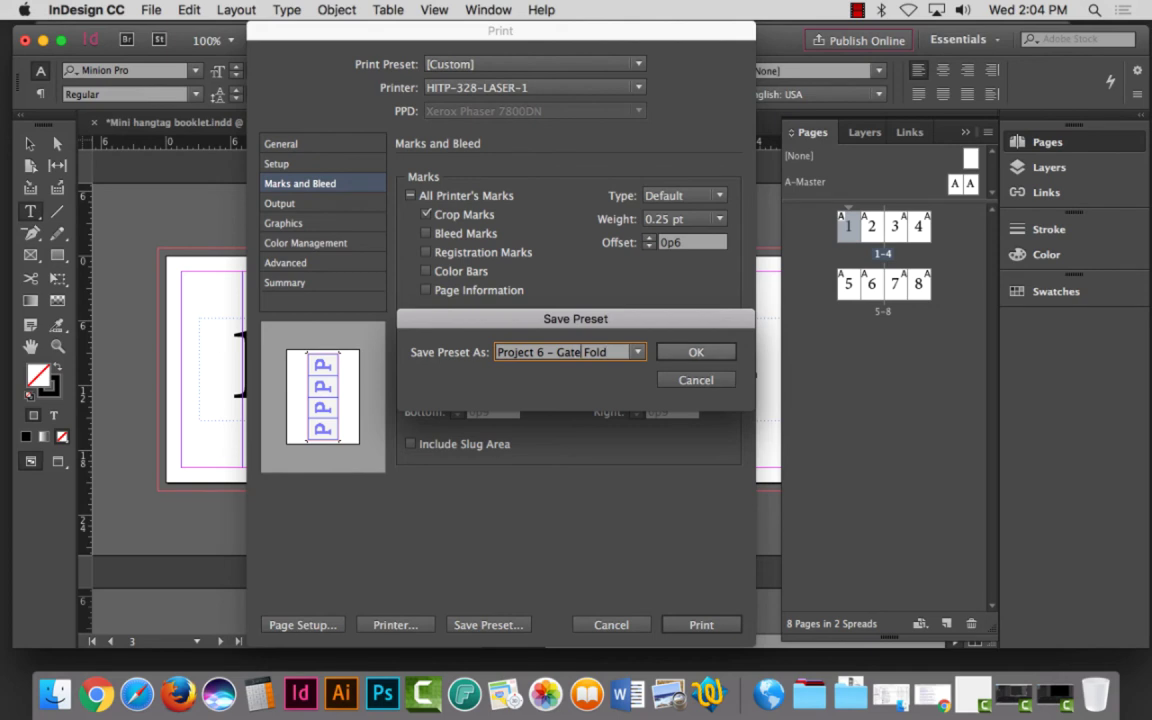
{"action": "type", "text": ", Roll"}
{"action": "key", "text": "BackSpace"}
{"action": "key", "text": "BackSpace"}
{"action": "key", "text": "BackSpace"}
{"action": "key", "text": "BackSpace"}
{"action": "type", "text": "Hor. Roll,"}
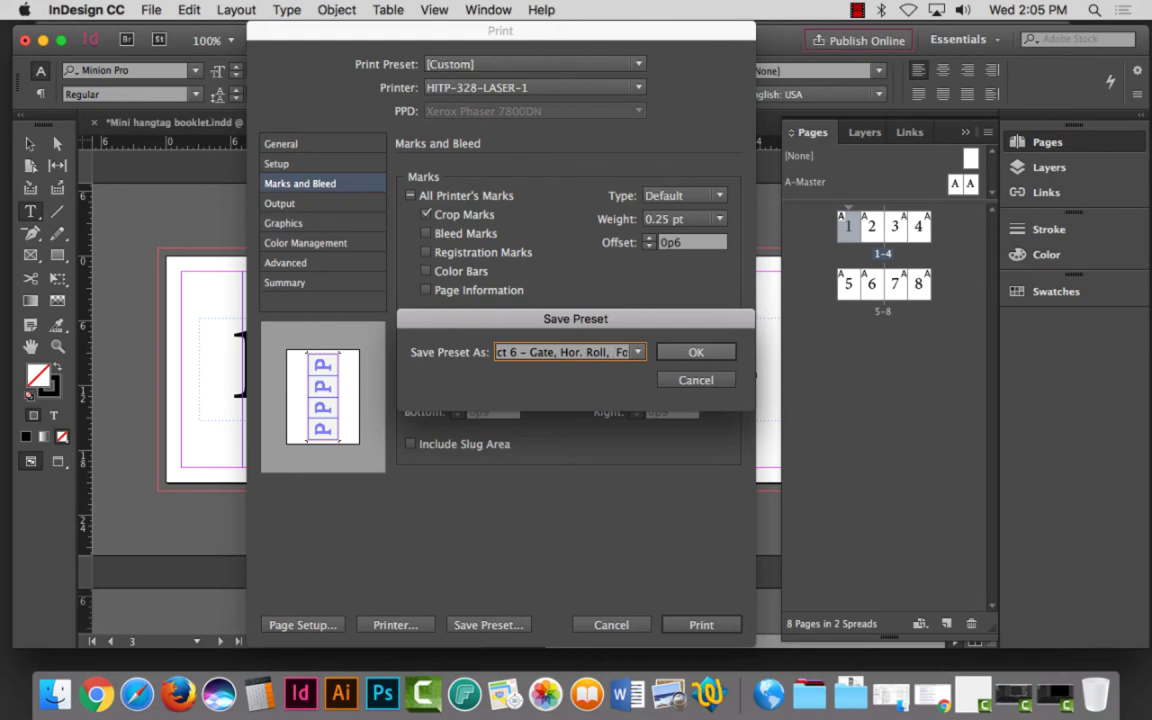
{"action": "type", "text": "Hor. Accor"}
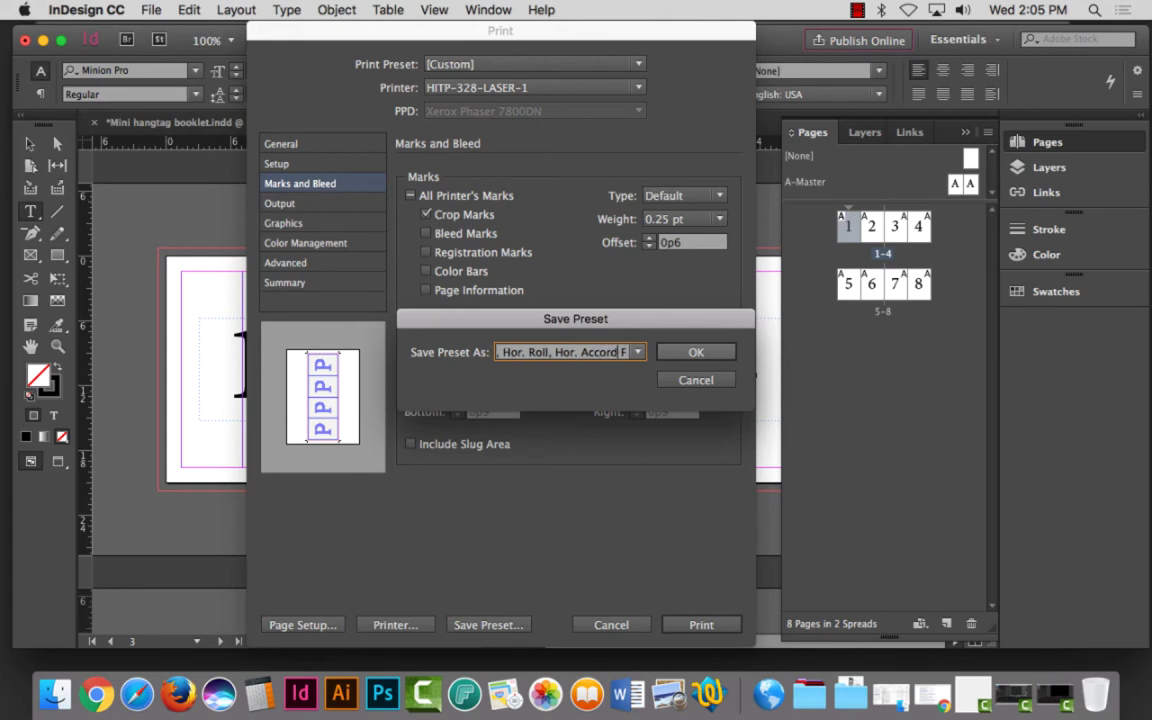
{"action": "type", "text": "d"}
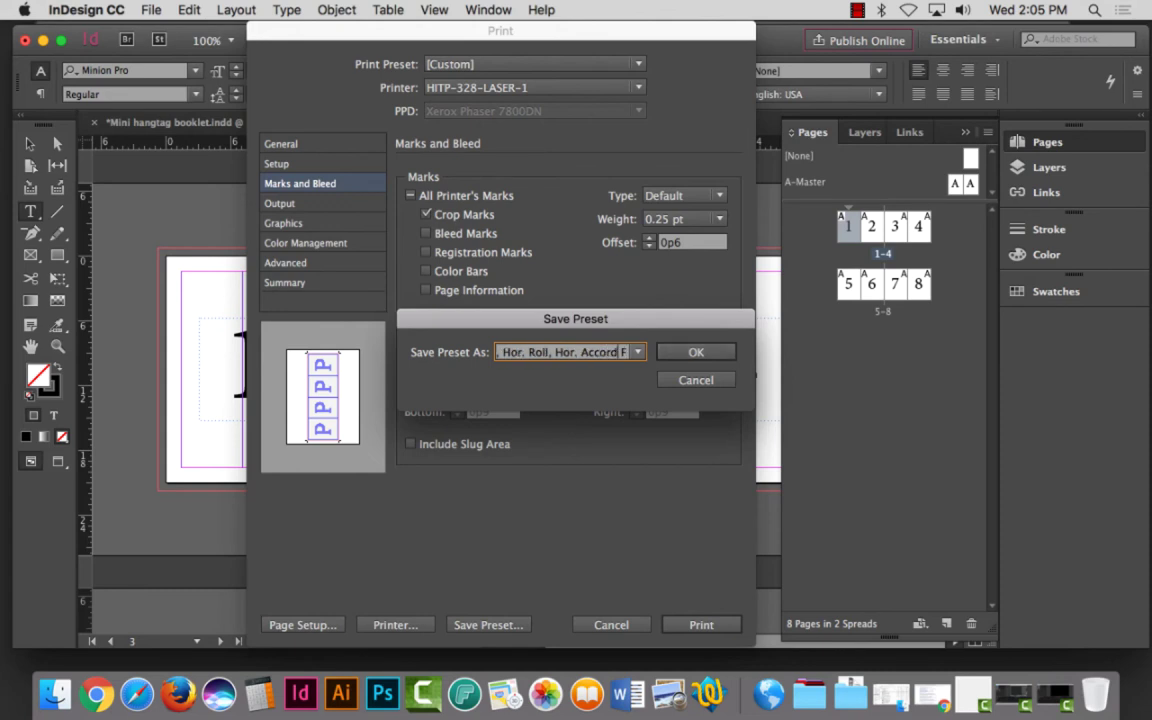
Step: Check the full preset name, including the Hor. Roll and Hor. Accord Fold parts, and save the preset
{"action": "key", "text": "super+a"}
{"action": "left_click", "coordinate": [574, 352]}
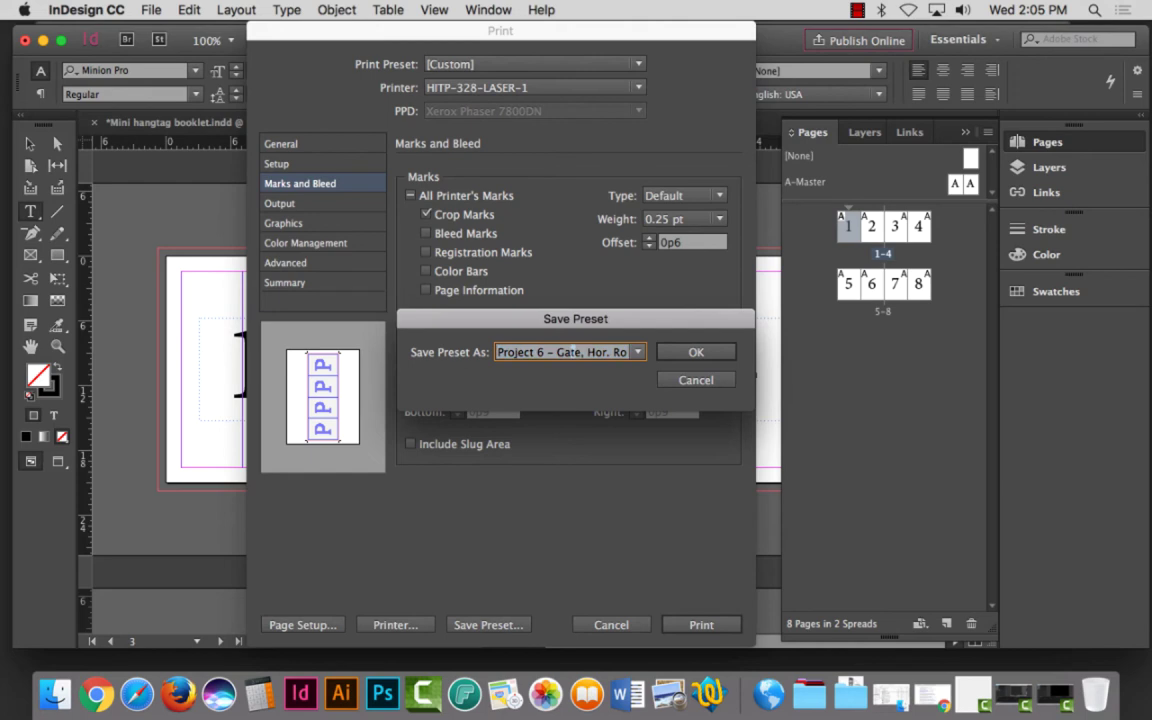
{"action": "left_click_drag", "start_coordinate": [613, 352], "coordinate": [556, 352]}
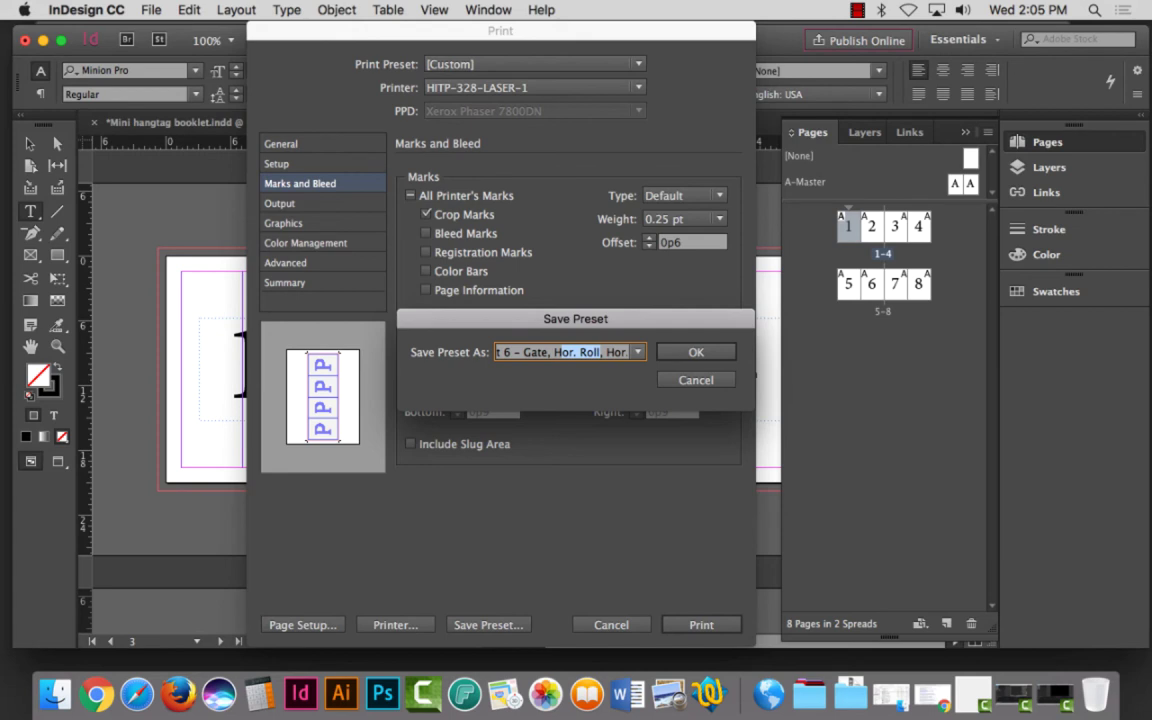
{"action": "left_click_drag", "start_coordinate": [606, 352], "coordinate": [630, 352]}
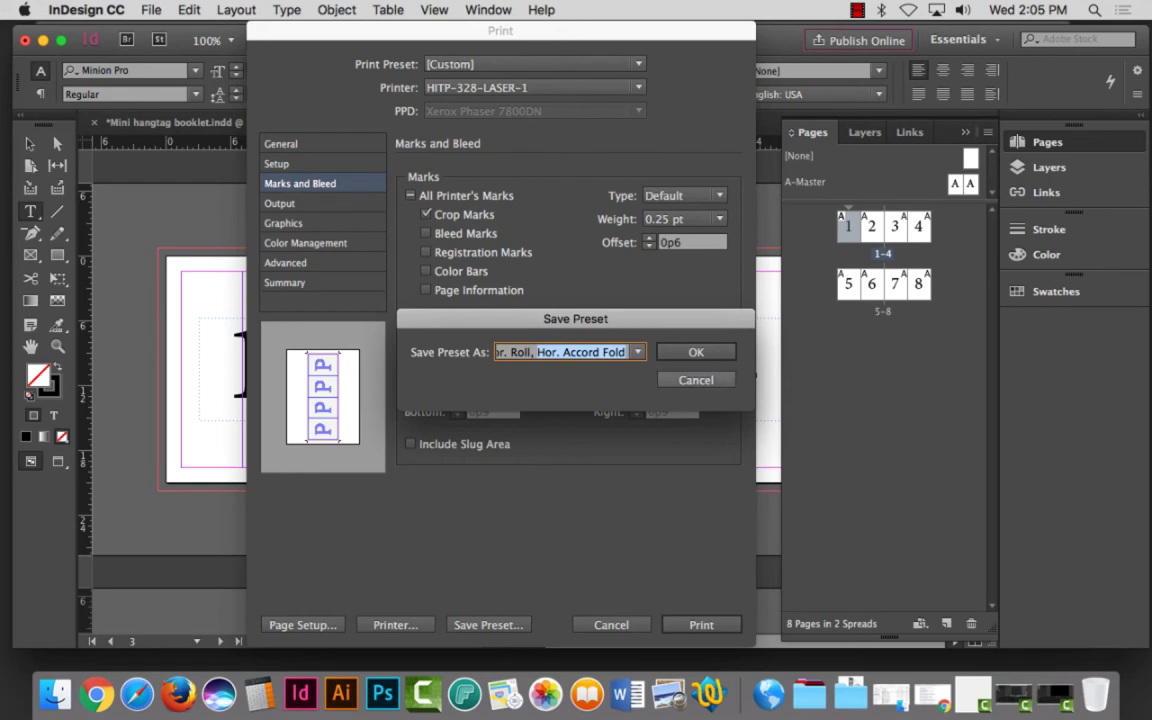
{"action": "key", "text": "Return"}
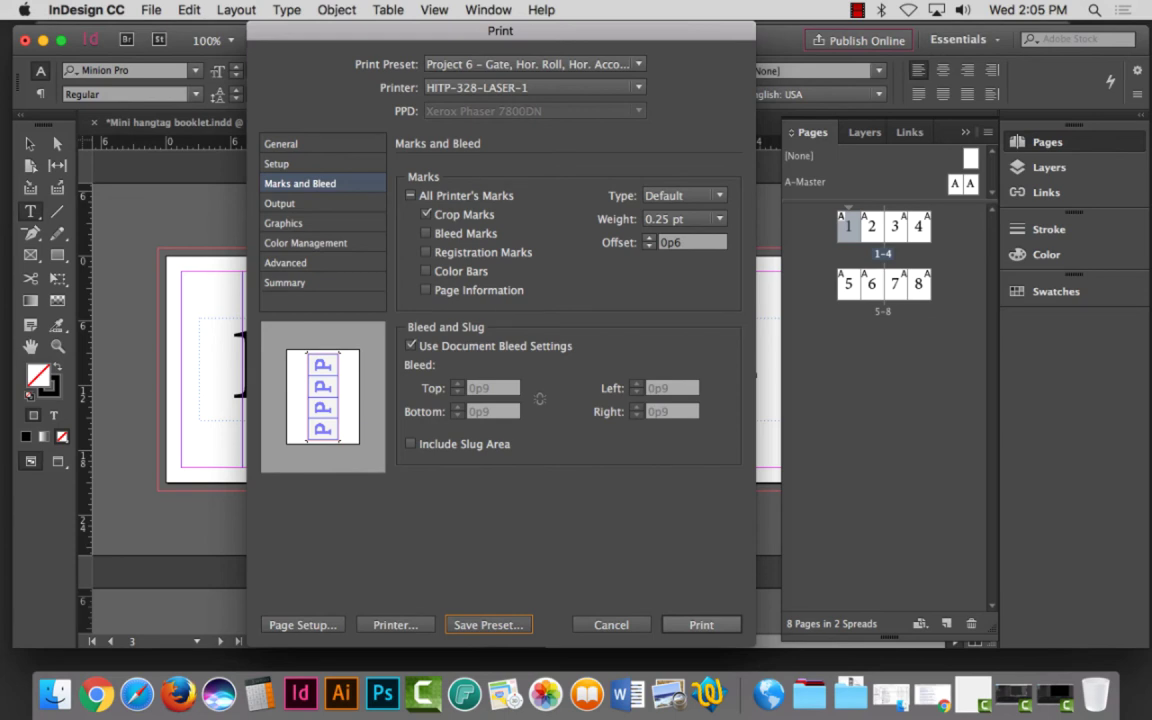
Step: Print the hangtag document and accept the print charge, closing Camtasia's export notice
{"action": "key", "text": "Return"}
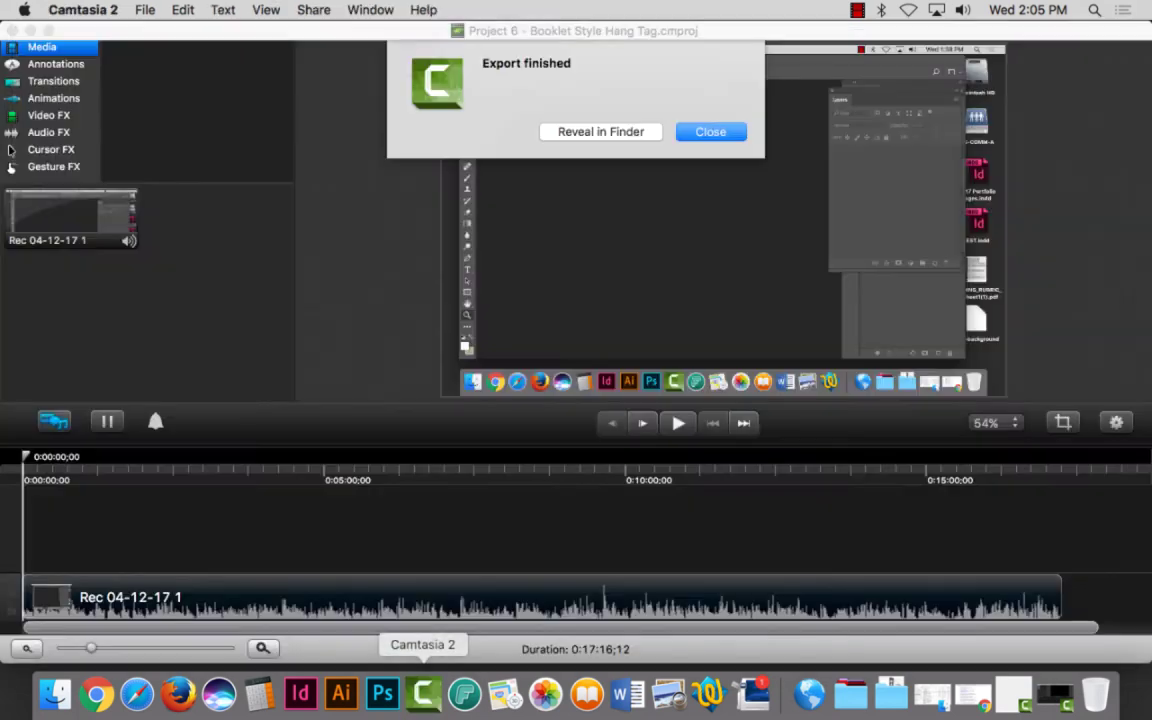
{"action": "left_click", "coordinate": [424, 685]}
{"action": "key", "text": "Return"}
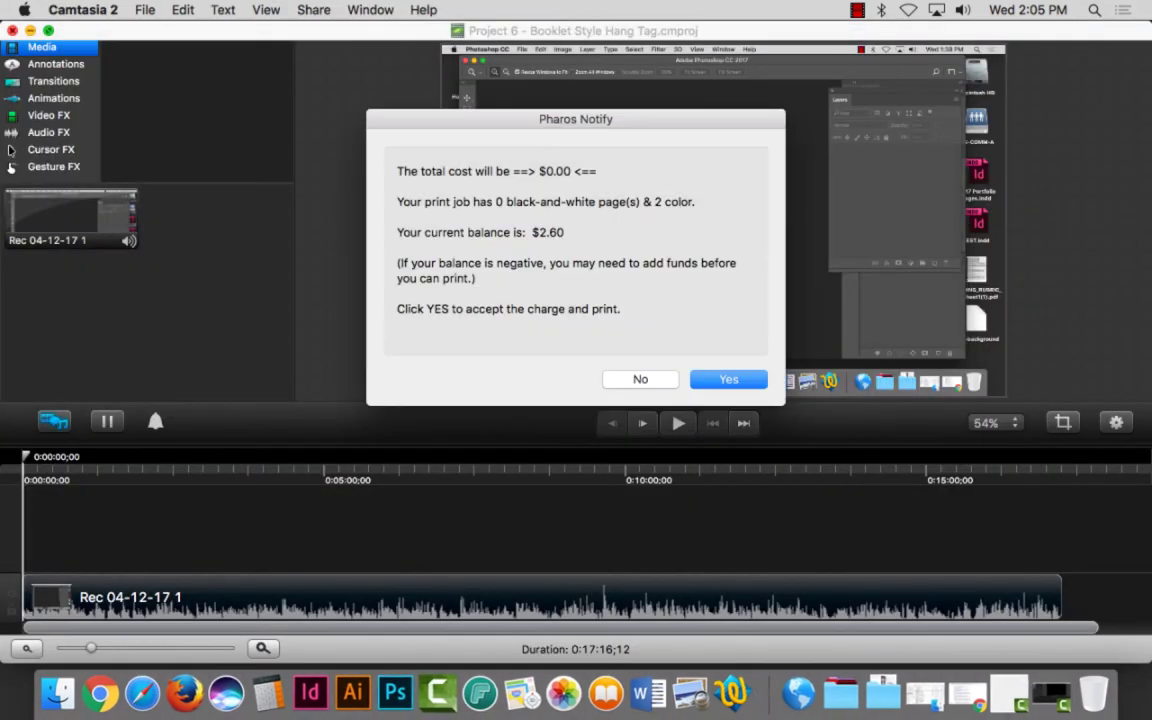
{"action": "key", "text": "Return"}
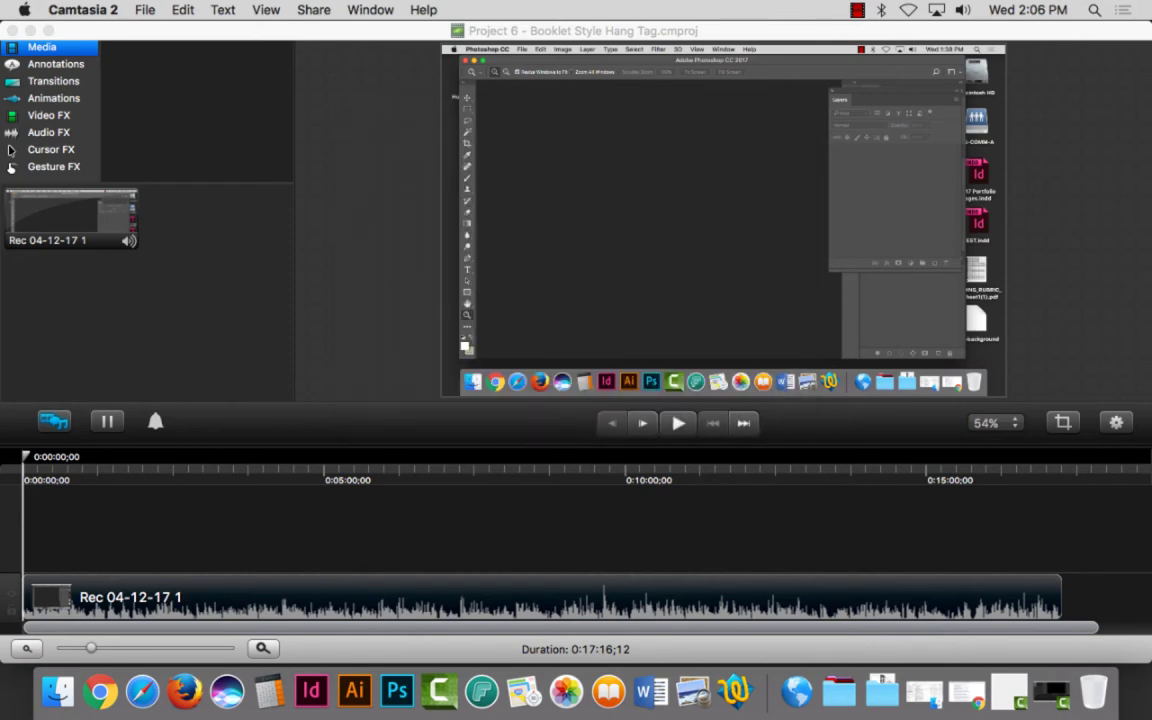
Step: Minimize the Camtasia project window and switch back to the hangtag document in InDesign
{"action": "left_click", "coordinate": [27, 27]}
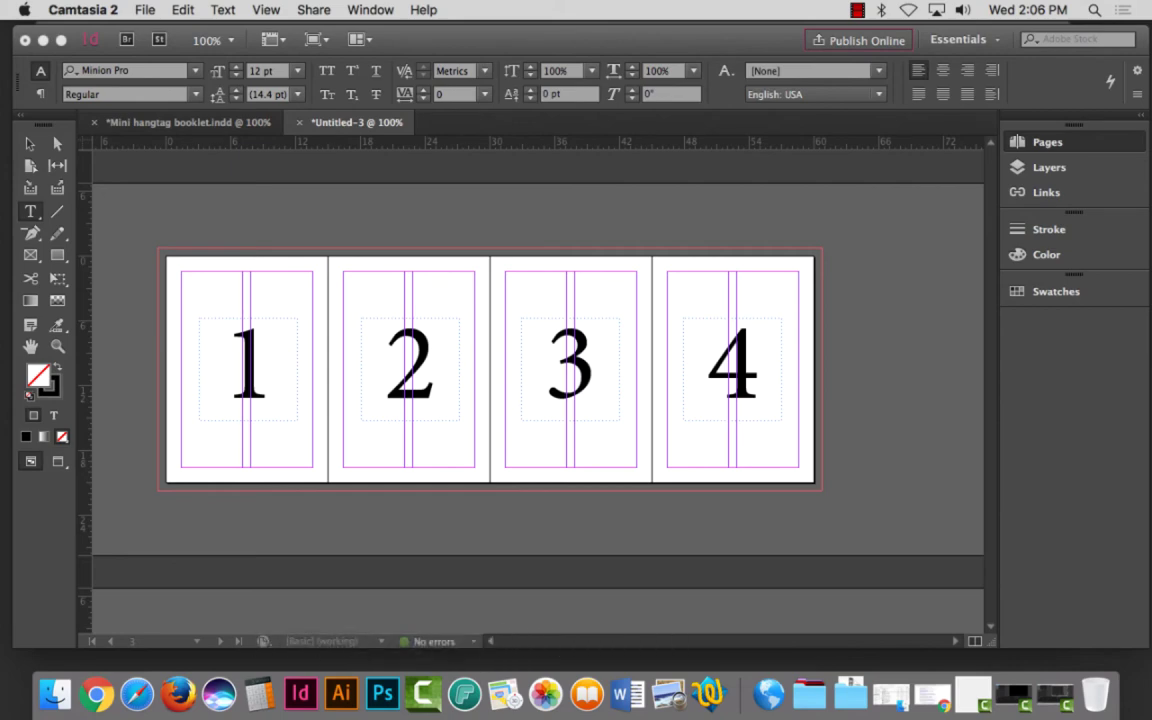
{"action": "left_click", "coordinate": [145, 9]}
{"action": "left_click", "coordinate": [145, 9]}
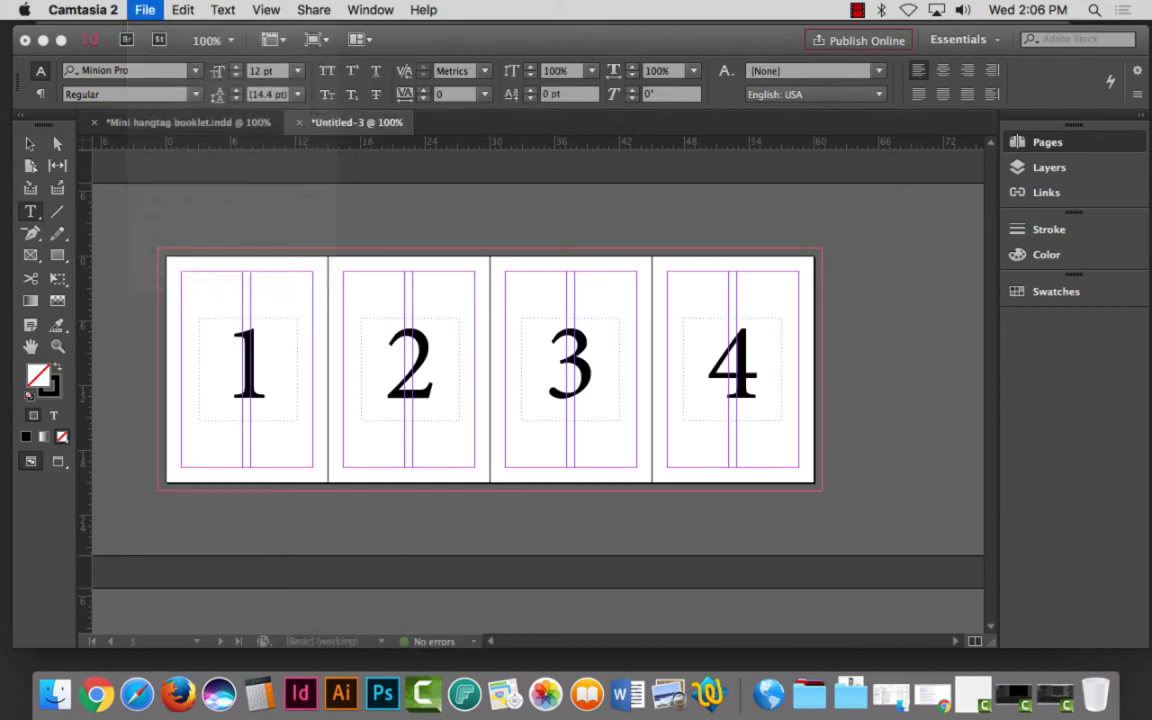
{"action": "key", "text": "super+Tab"}
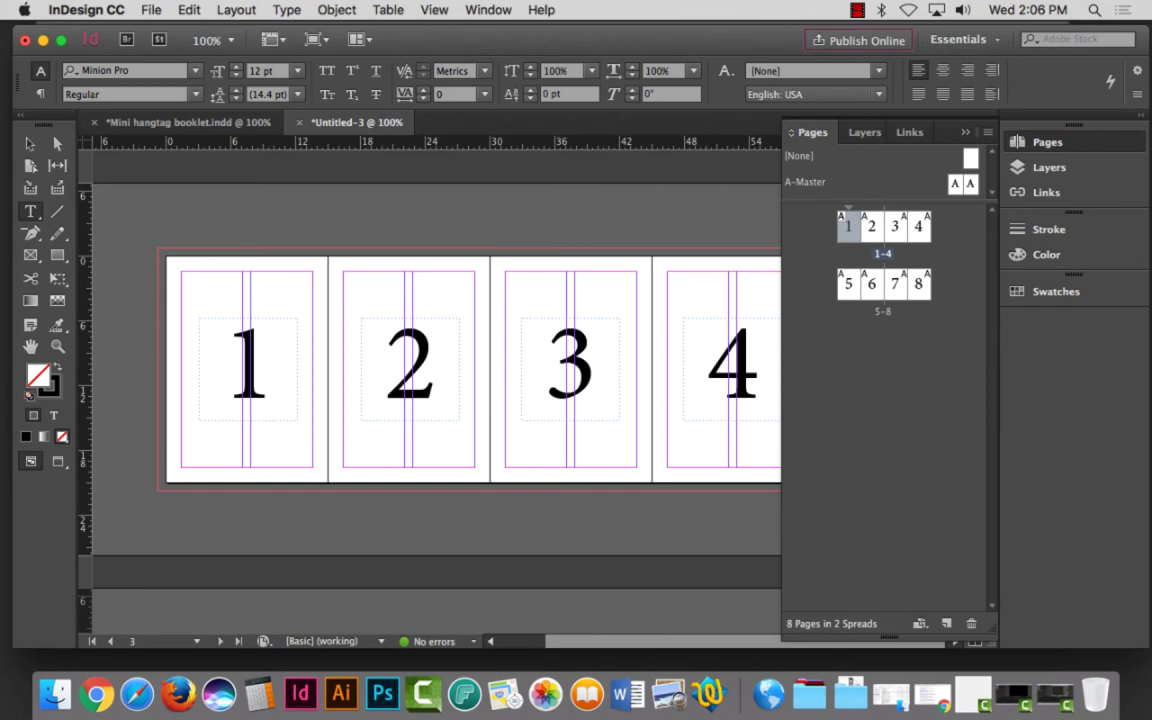
Step: Save the document as "Proj. 6 - Gate, Roll, Accordian - Hor." in the Project 6 - Hang tag folder
{"action": "key", "text": "super+s"}
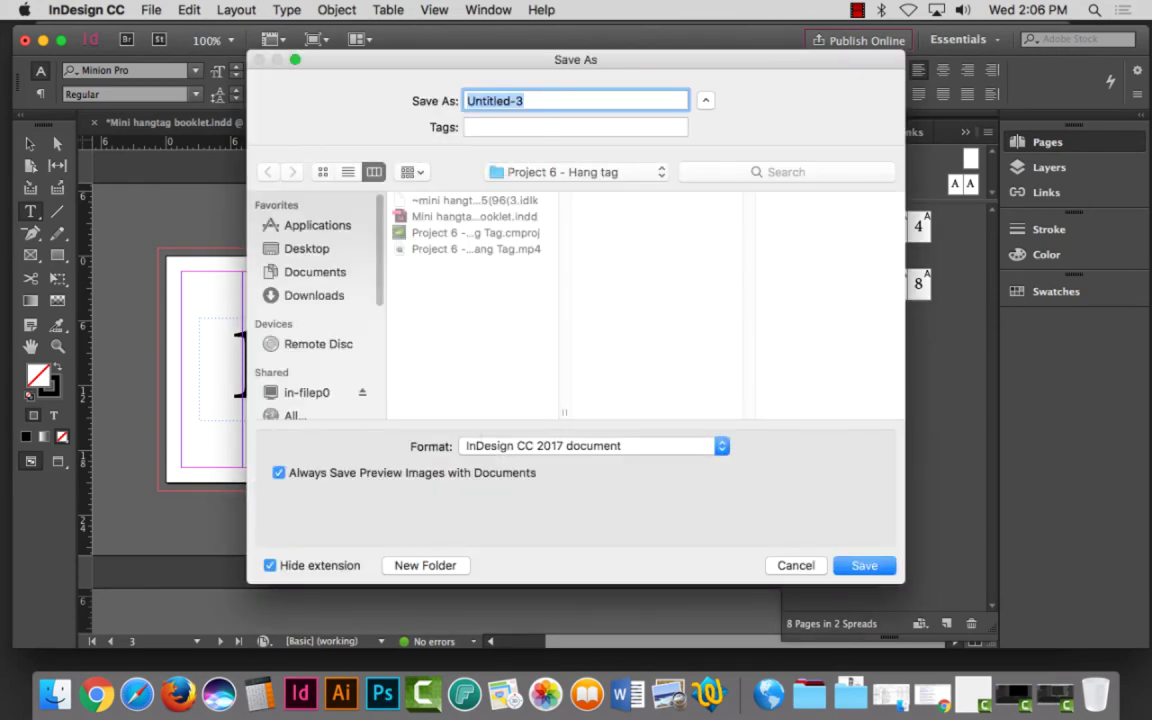
{"action": "type", "text": "Projc."}
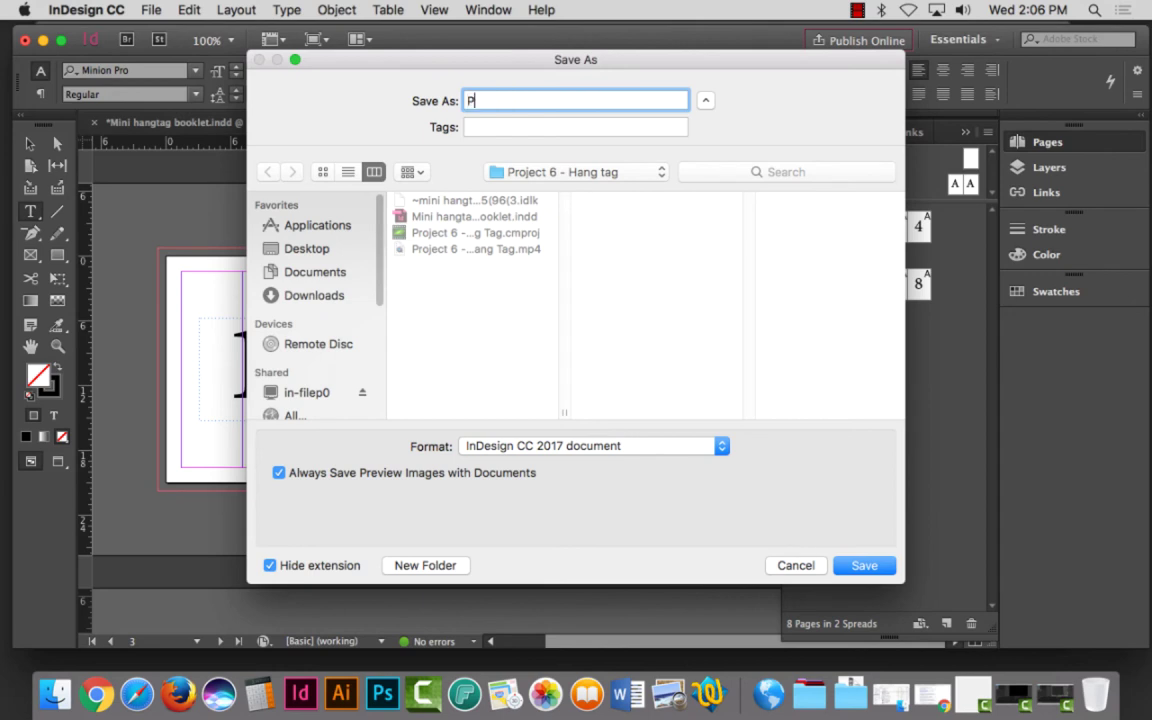
{"action": "key", "text": "BackSpace"}
{"action": "key", "text": "BackSpace"}
{"action": "type", "text": ". 6 - Gate, Roll, "}
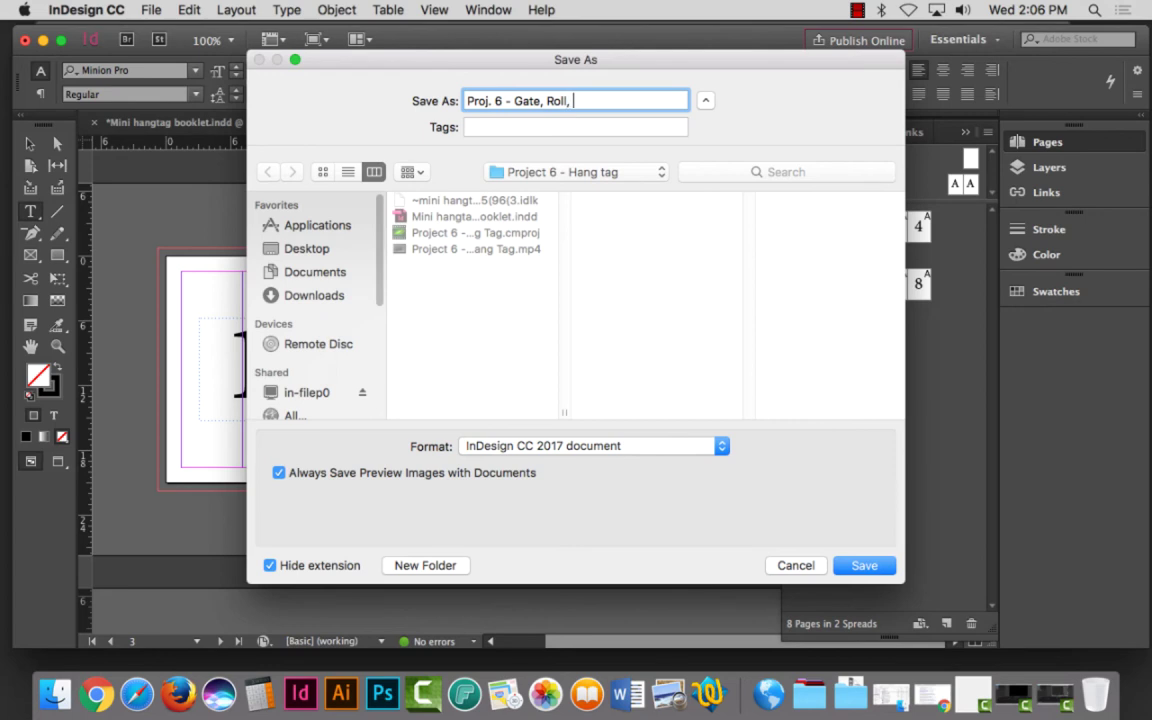
{"action": "type", "text": "Accordian - Horz."}
{"action": "key", "text": "BackSpace"}
{"action": "key", "text": "BackSpace"}
{"action": "type", "text": "."}
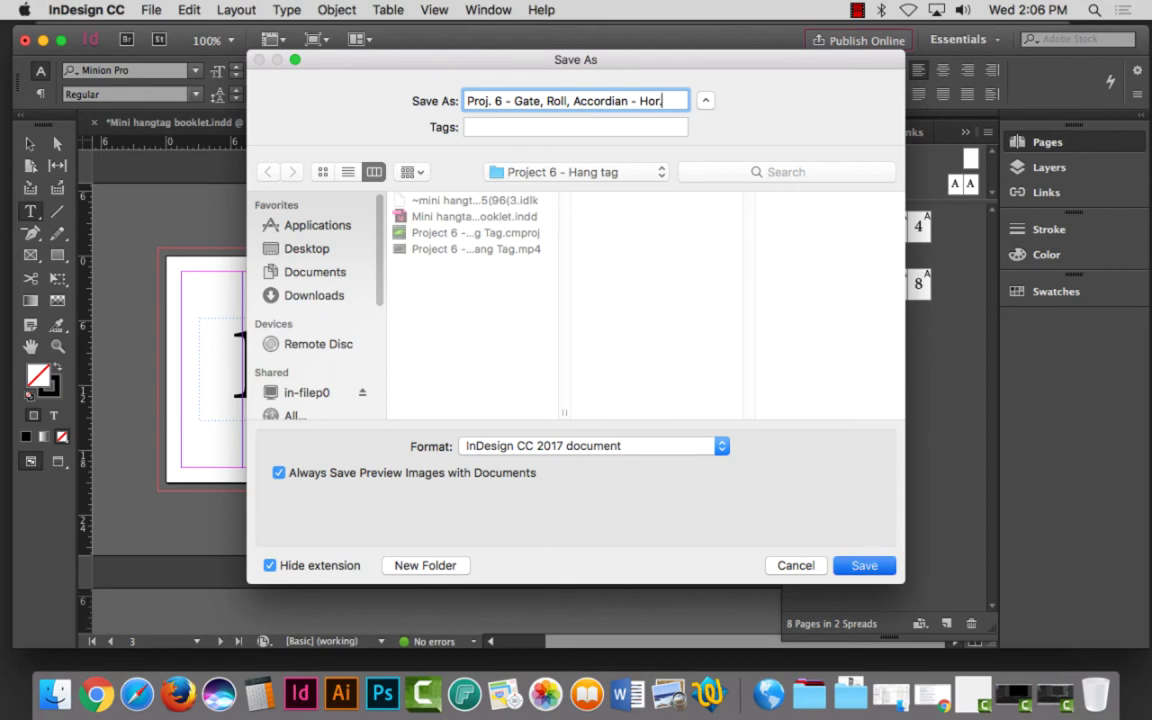
{"action": "key", "text": "Return"}
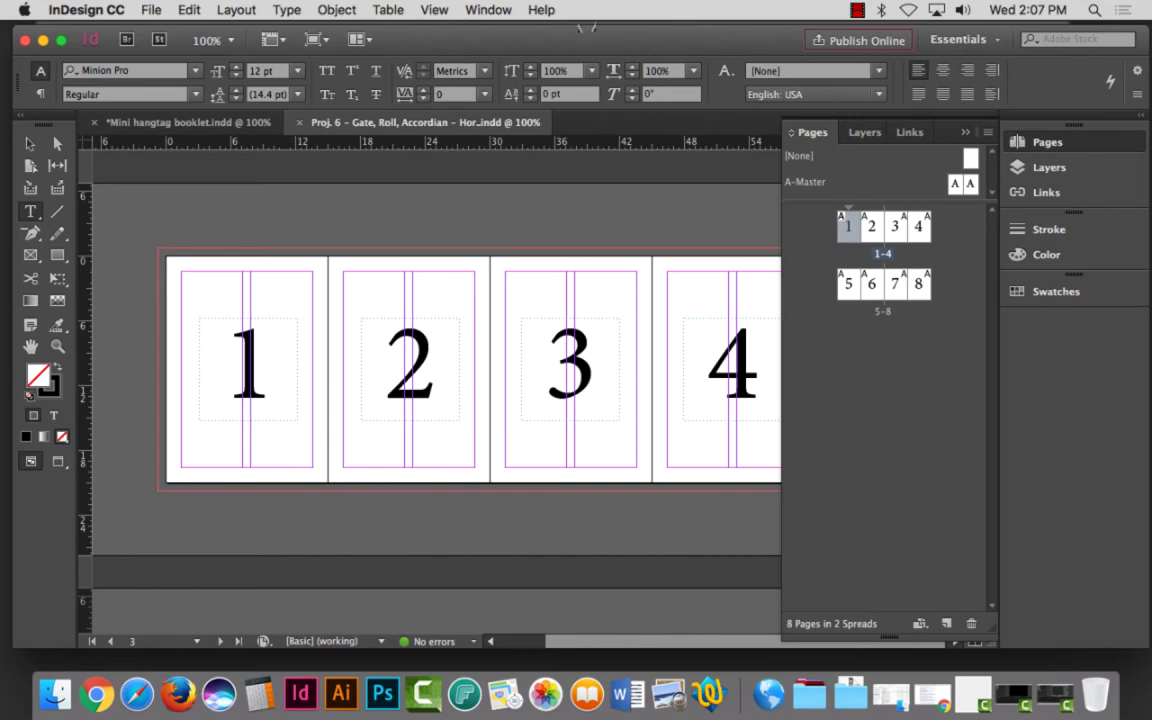
Step: Reopen the print setup and set the printer's Xerox Features two-sided printing to 2-Sided Print, Flip on Short Edge
{"action": "left_click", "coordinate": [151, 9]}
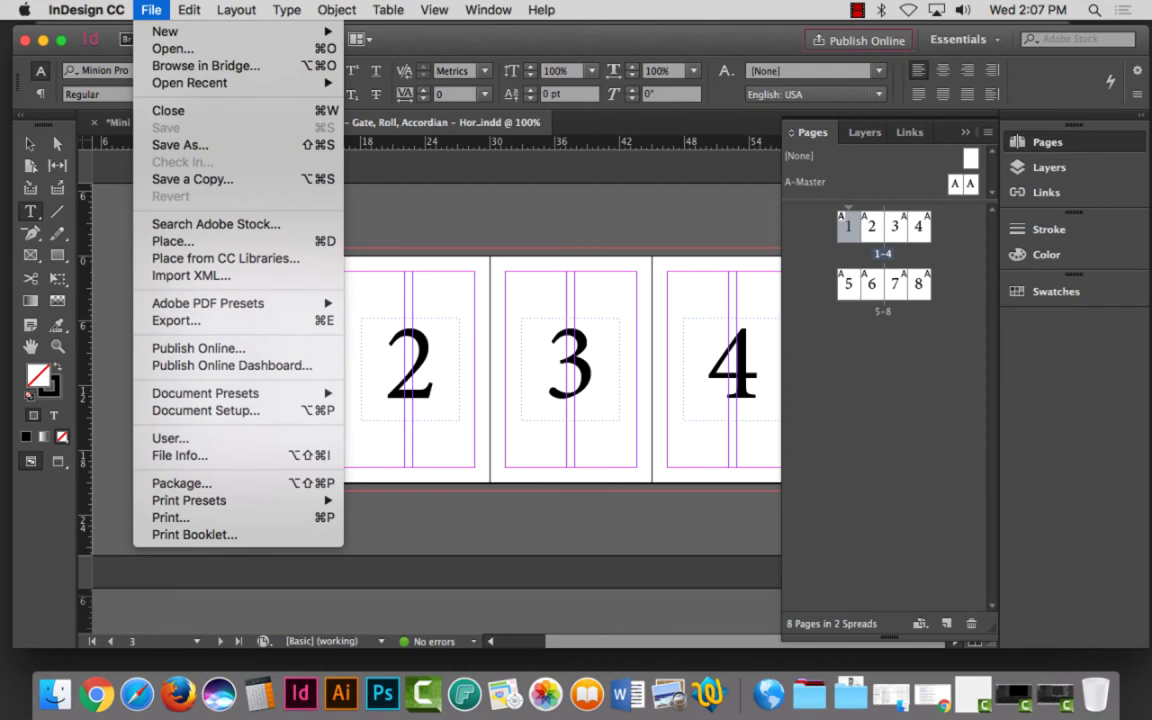
{"action": "left_click", "coordinate": [170, 517]}
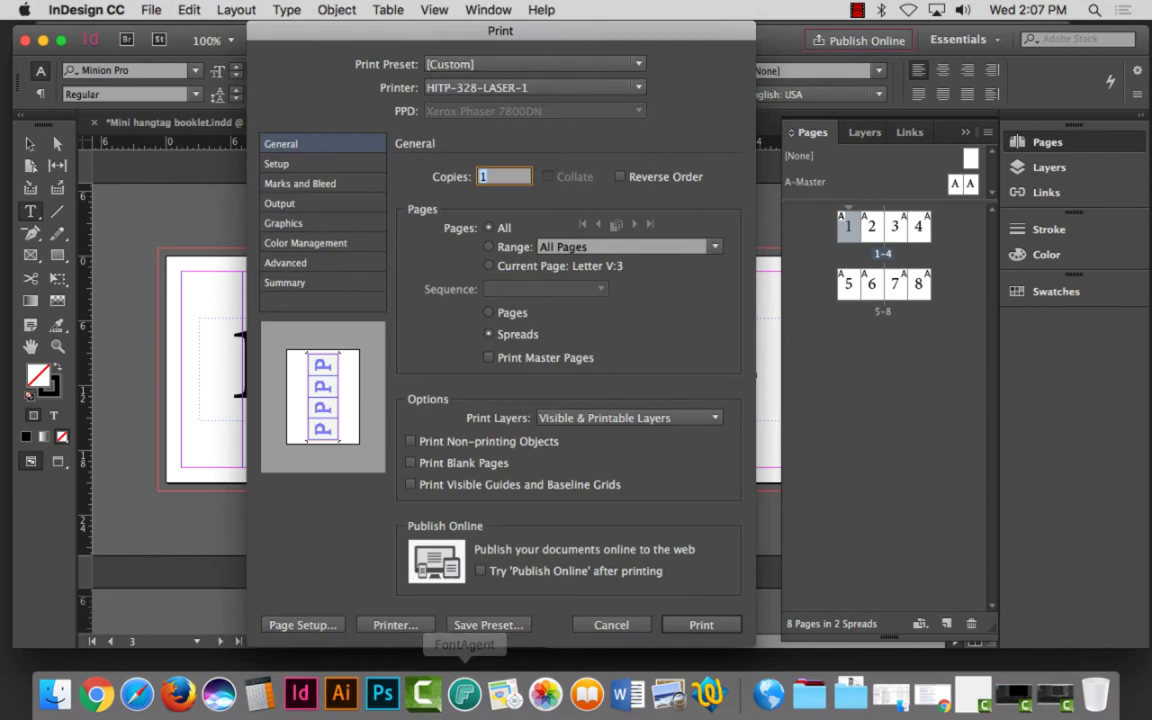
{"action": "left_click", "coordinate": [395, 624]}
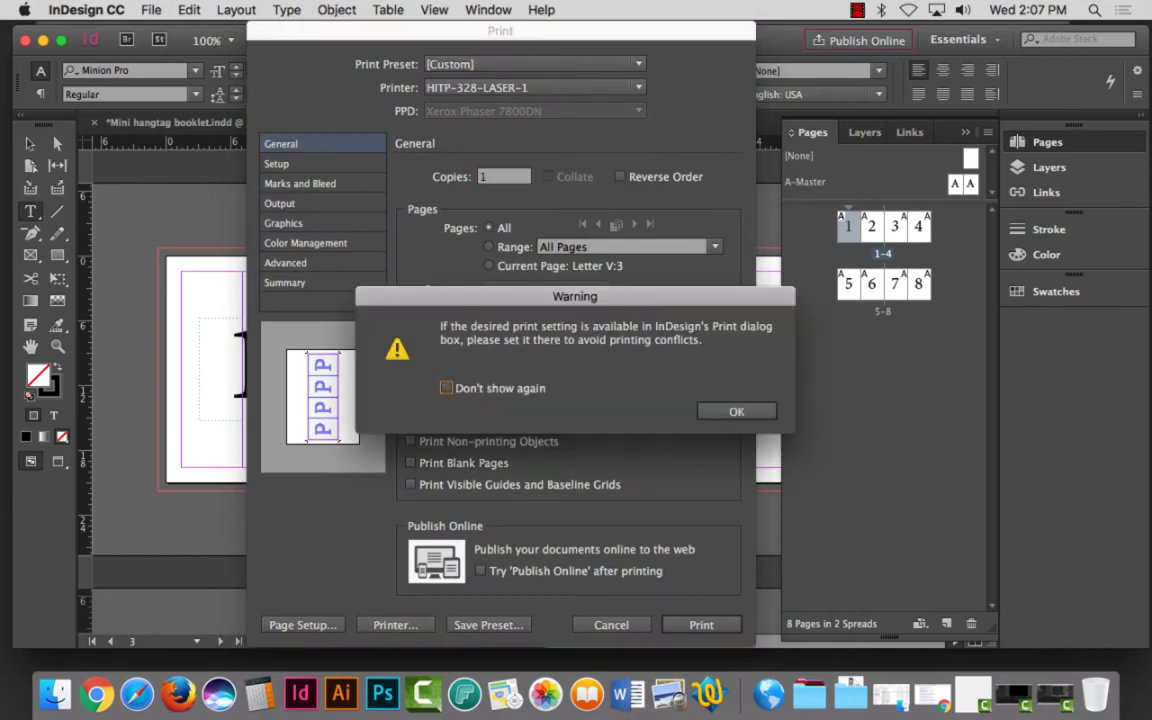
{"action": "left_click", "coordinate": [736, 411]}
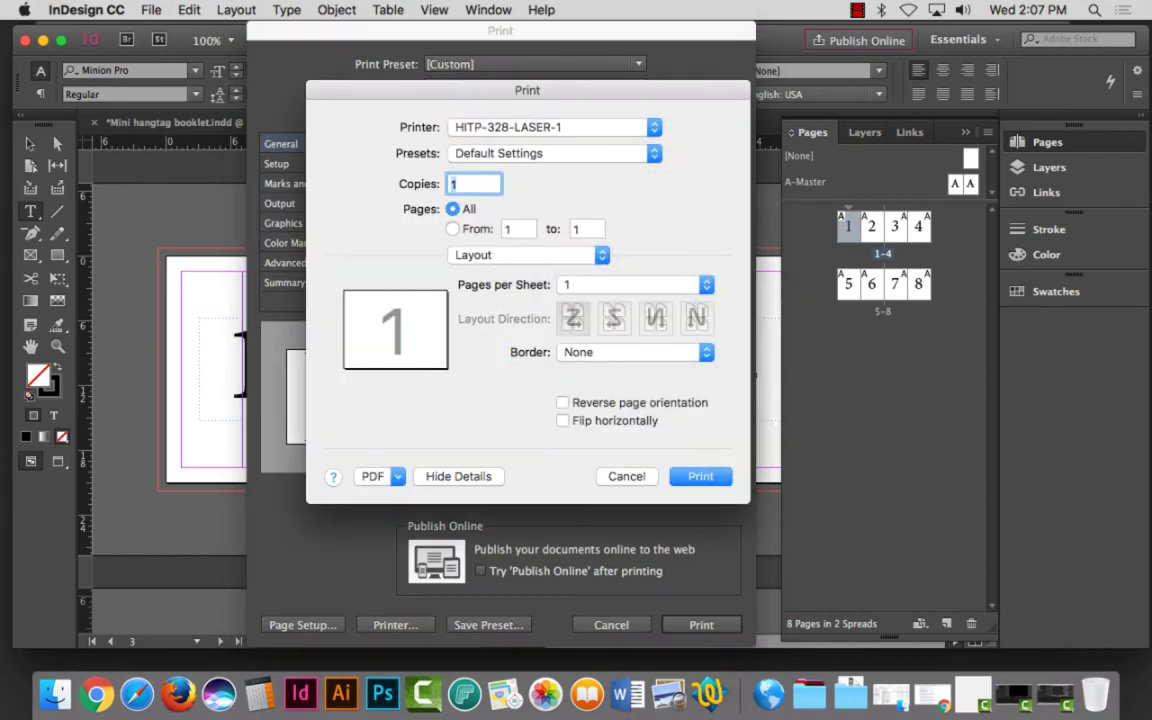
{"action": "left_click", "coordinate": [530, 255]}
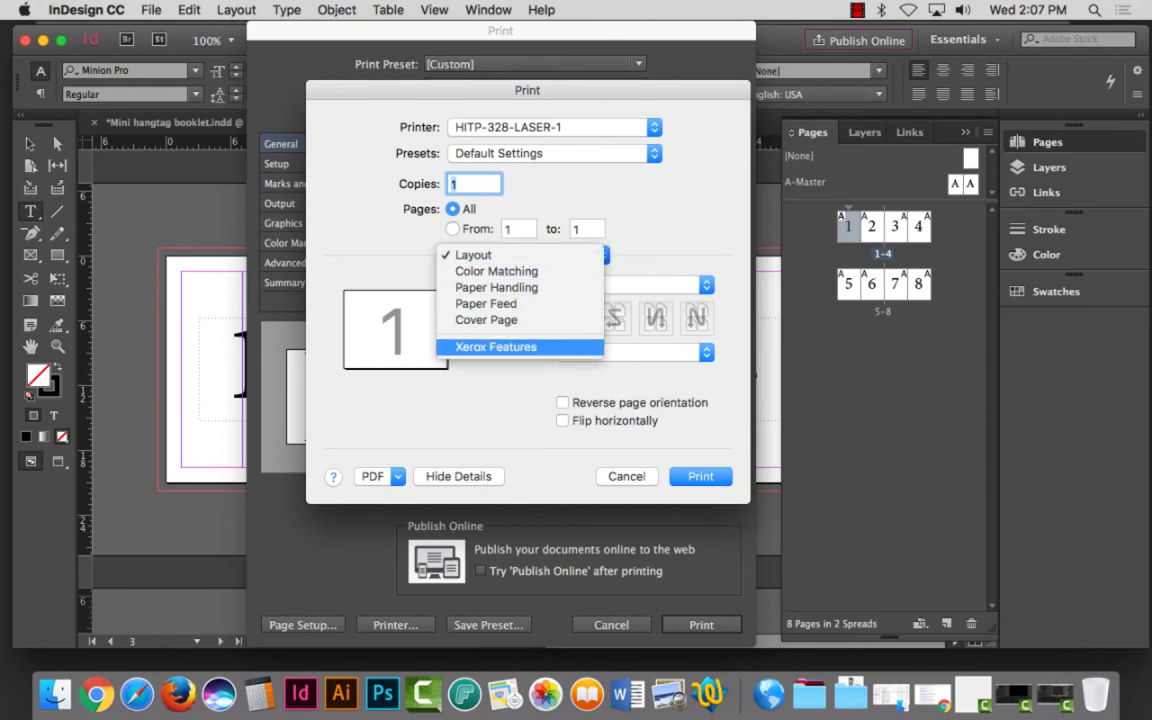
{"action": "left_click", "coordinate": [496, 346]}
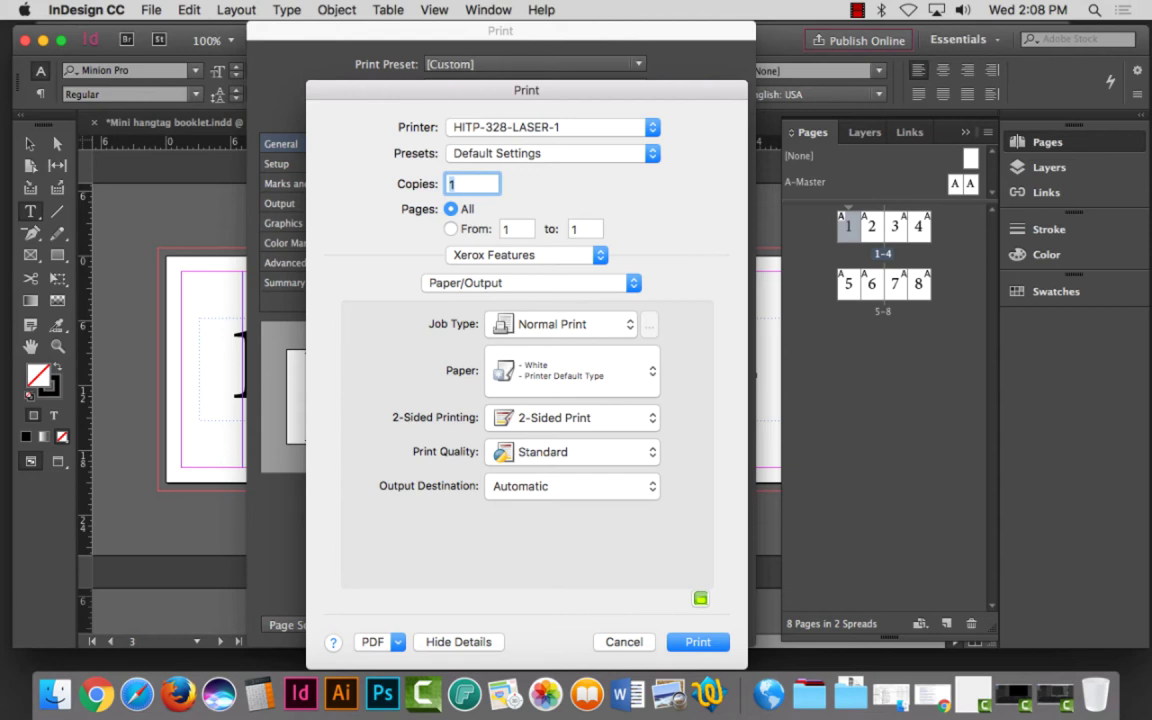
{"action": "left_click", "coordinate": [570, 418]}
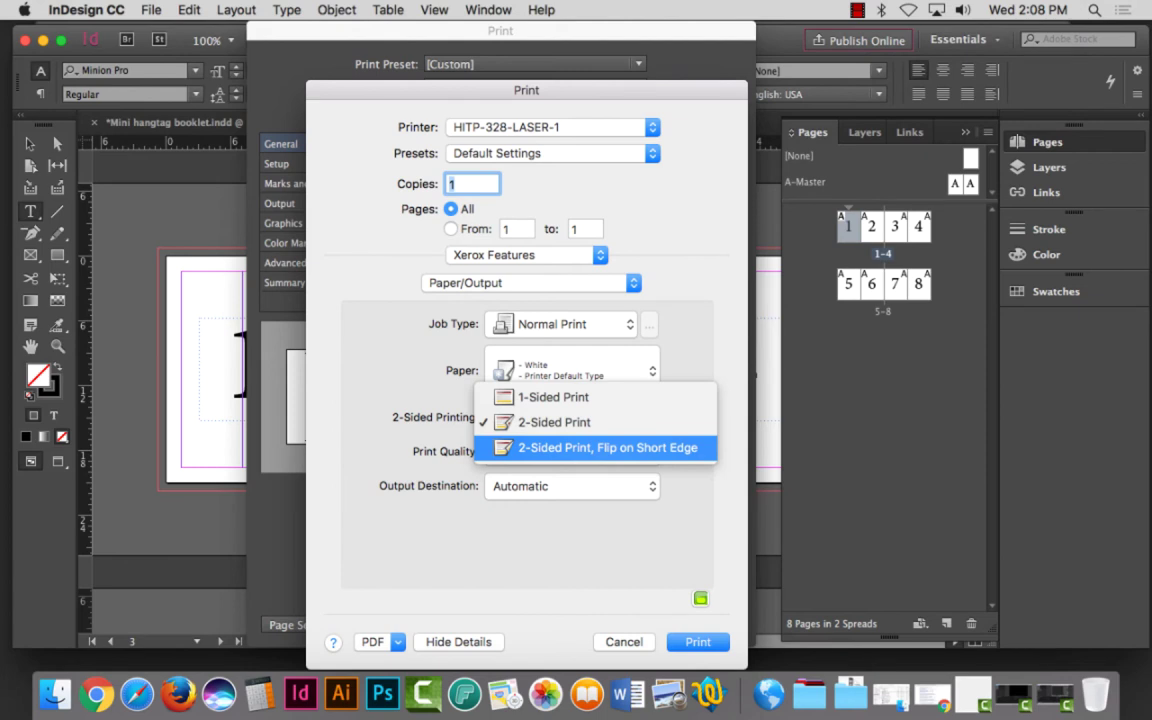
{"action": "left_click", "coordinate": [595, 447]}
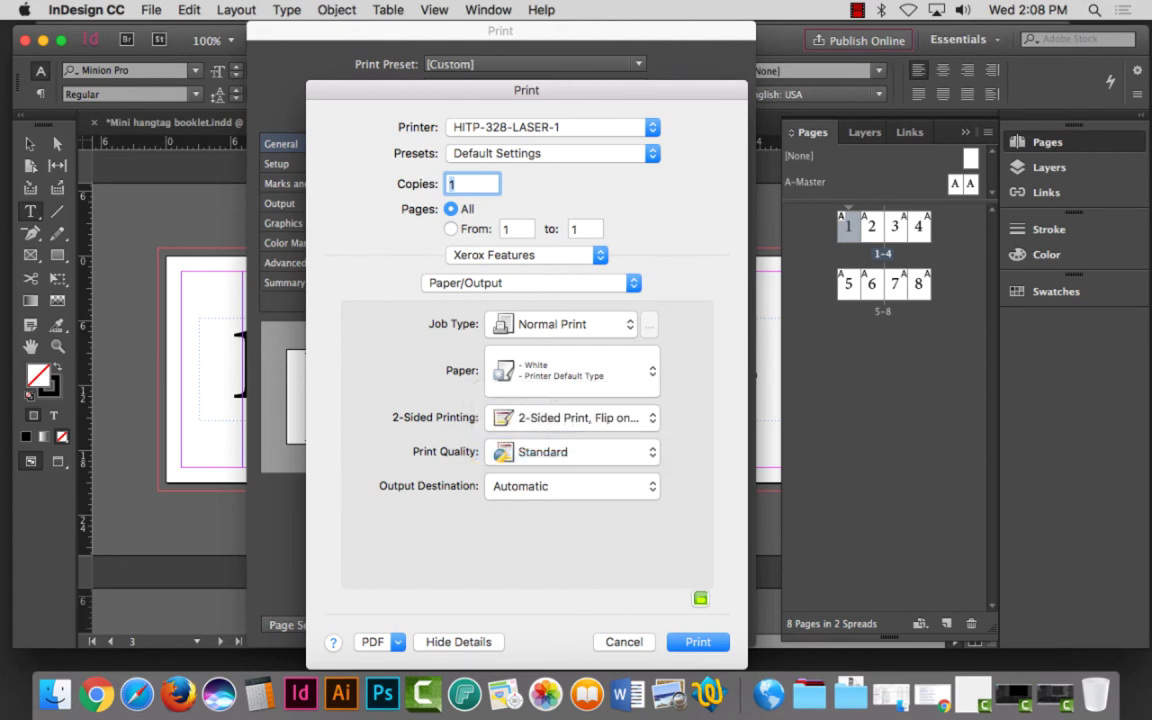
{"action": "key", "text": "Return"}
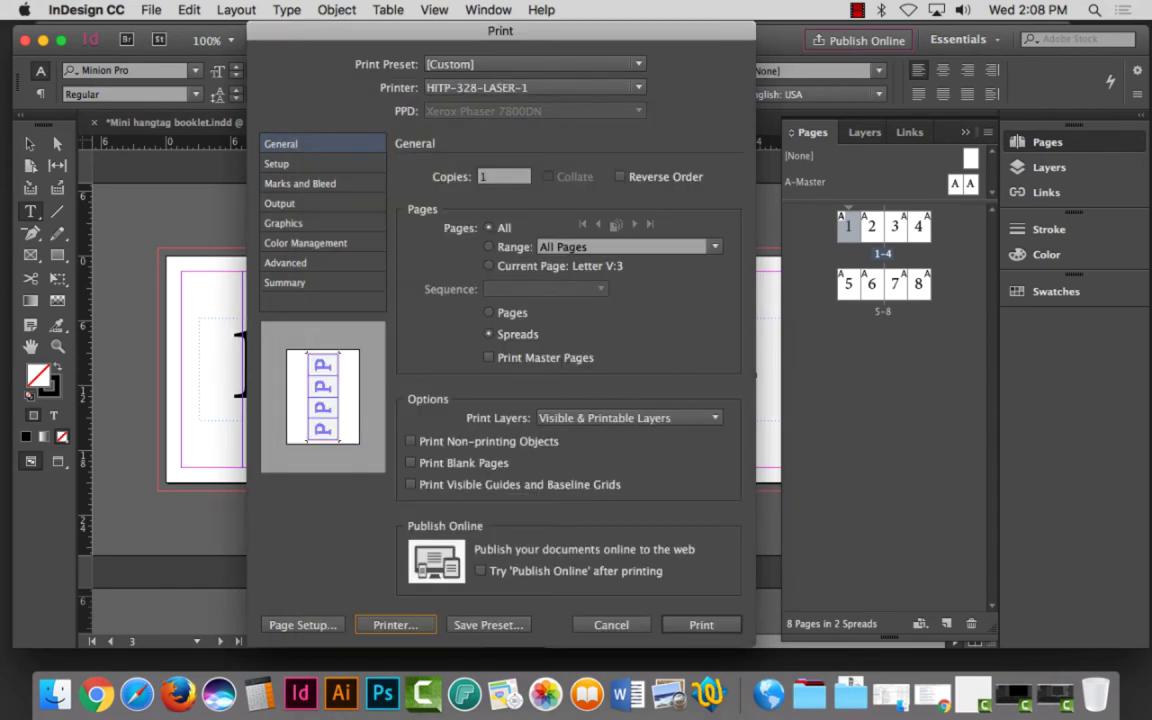
Step: Overwrite the print preset "Project 6 - Gate, Hor. Roll, Hor. Accord Fold" with the current settings and print the document, accepting the charge
{"action": "left_click", "coordinate": [488, 624]}
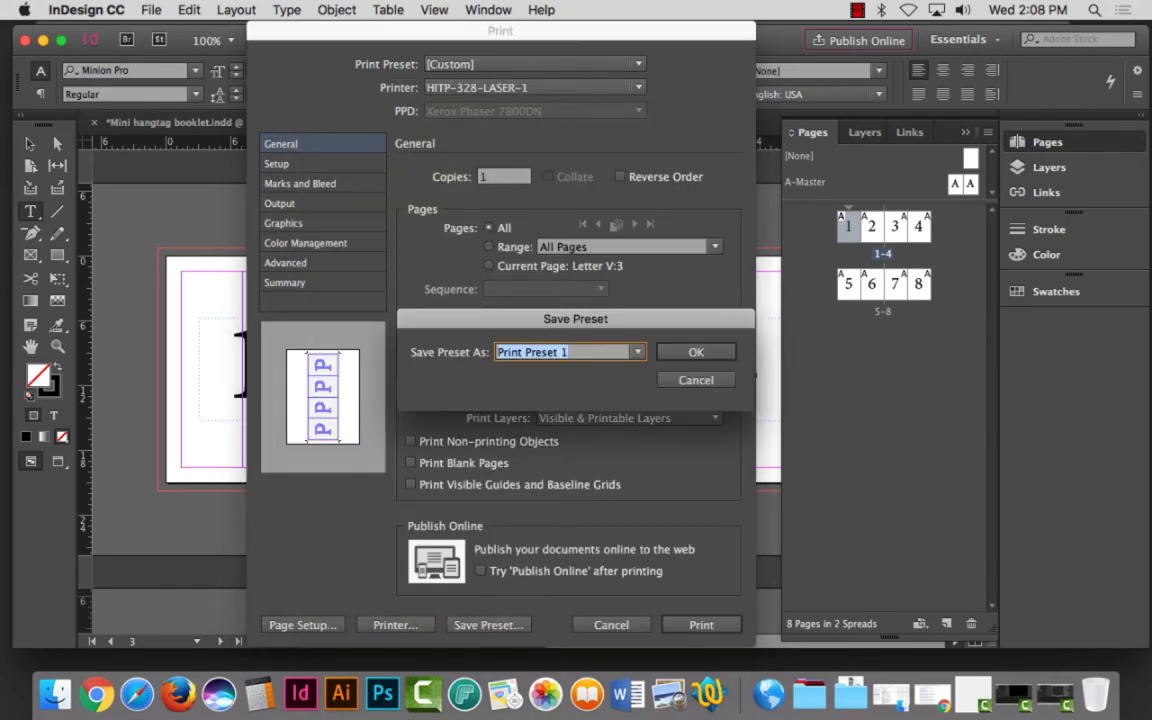
{"action": "left_click", "coordinate": [637, 352]}
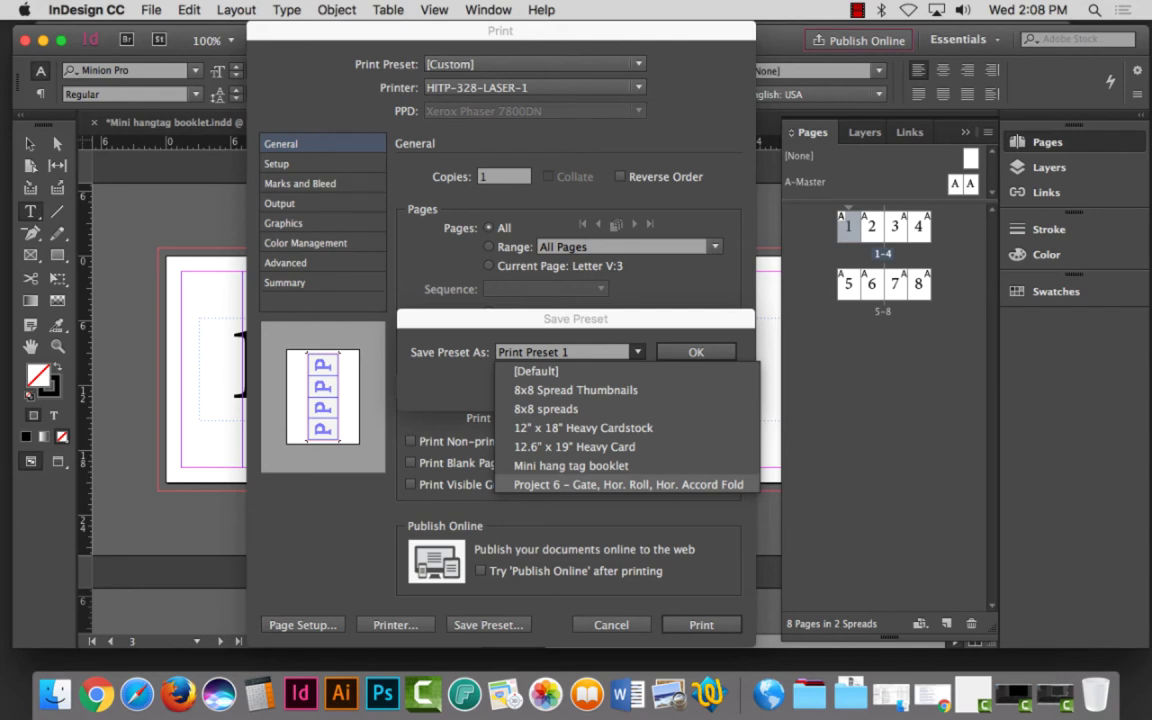
{"action": "key", "text": "Return"}
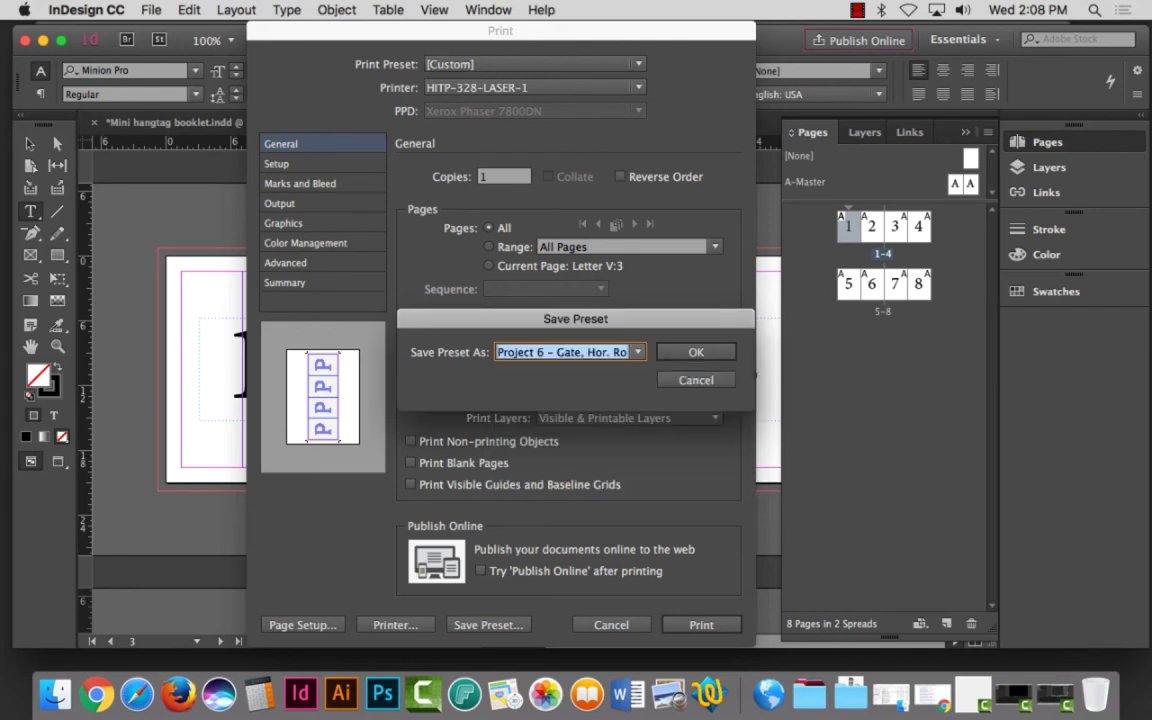
{"action": "key", "text": "Return"}
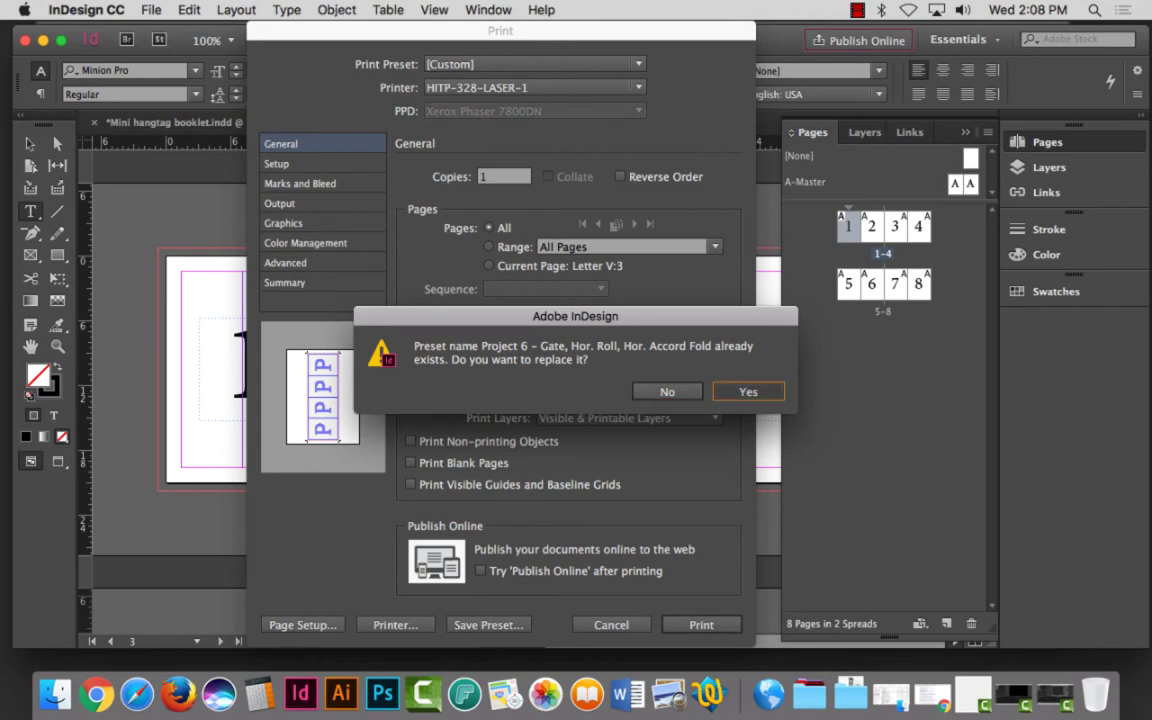
{"action": "key", "text": "Return"}
{"action": "left_click", "coordinate": [700, 624]}
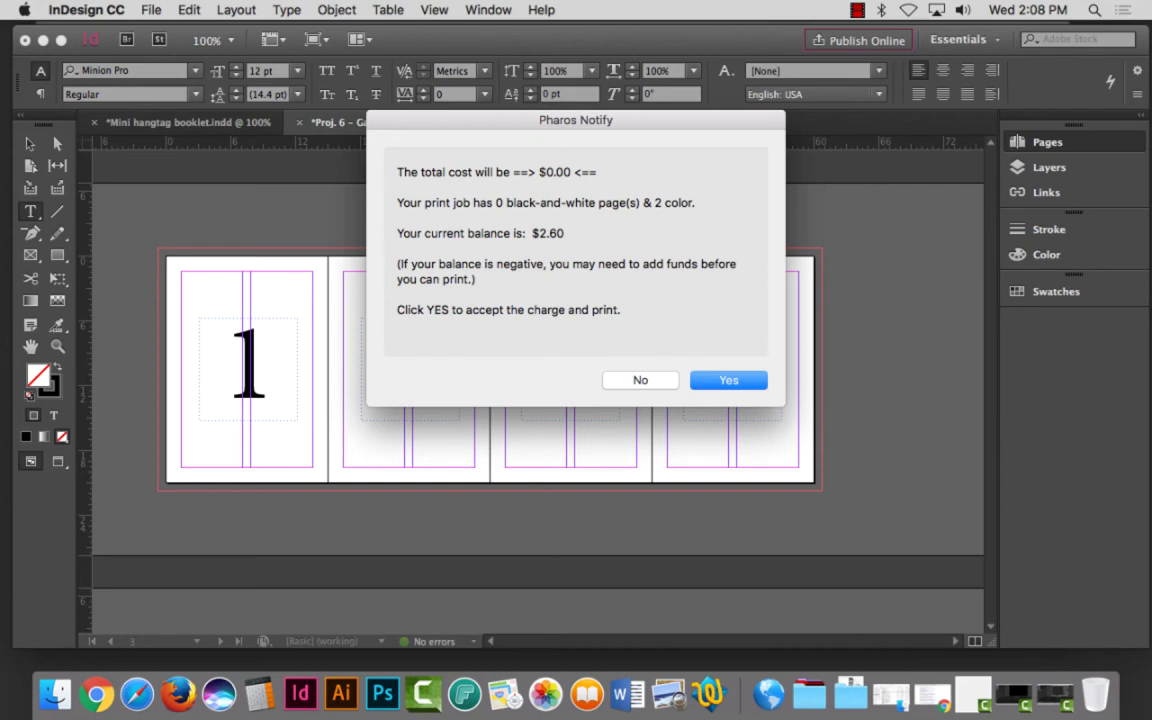
{"action": "key", "text": "Return"}
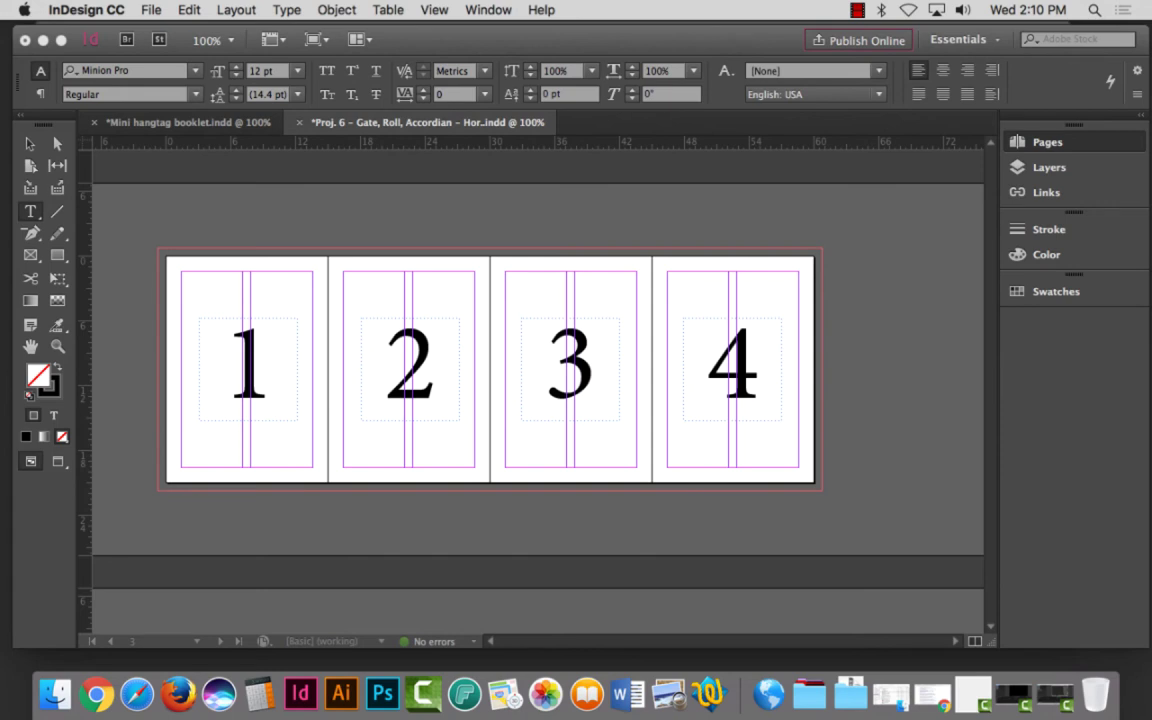
Step: Rotate the spread view of pages 1–4 by 90° clockwise
{"action": "key", "text": "super+F12"}
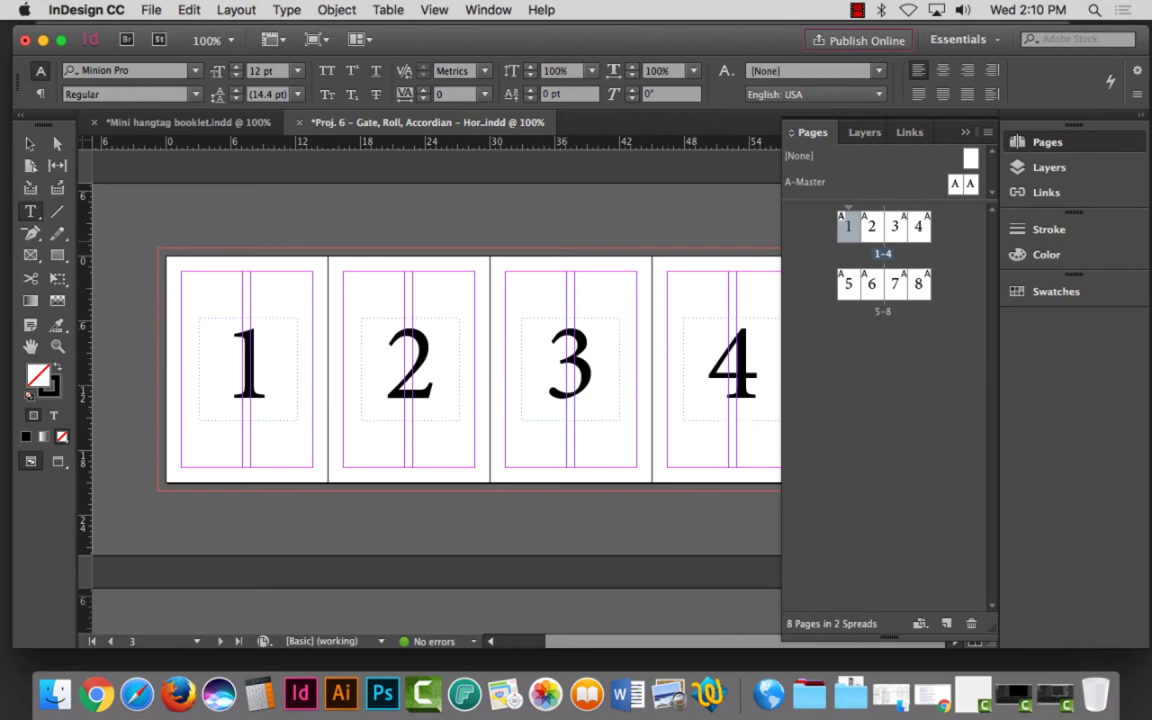
{"action": "right_click", "coordinate": [846, 234]}
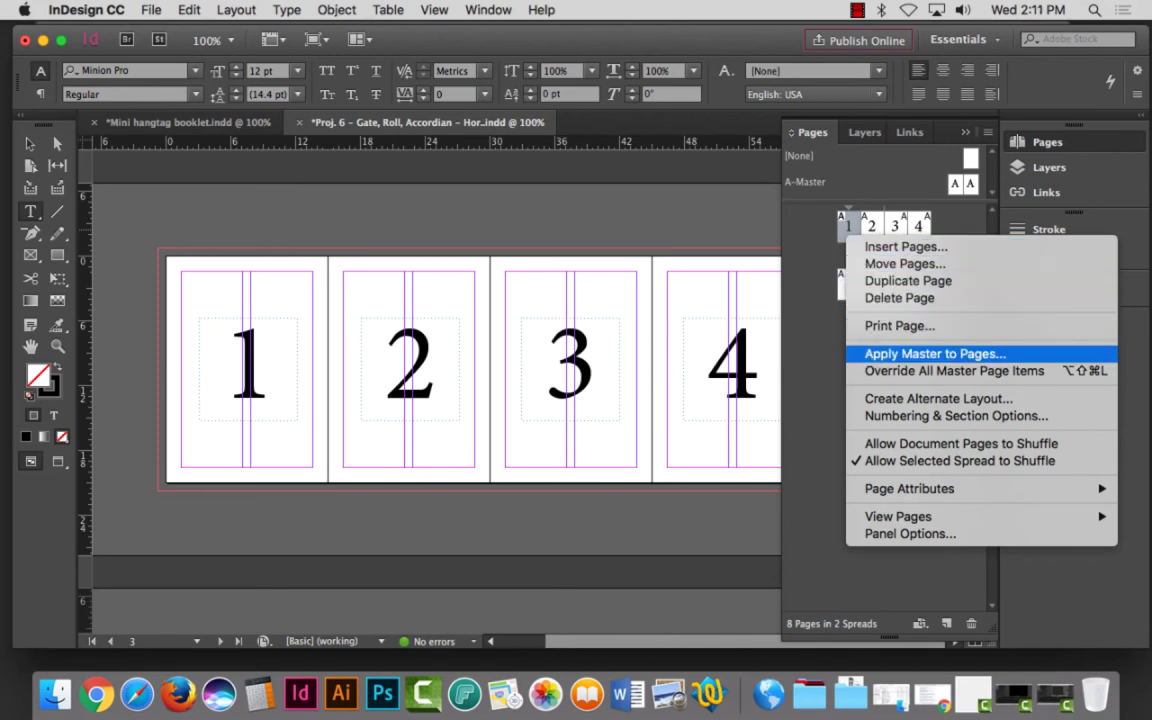
{"action": "mouse_move", "coordinate": [909, 488]}
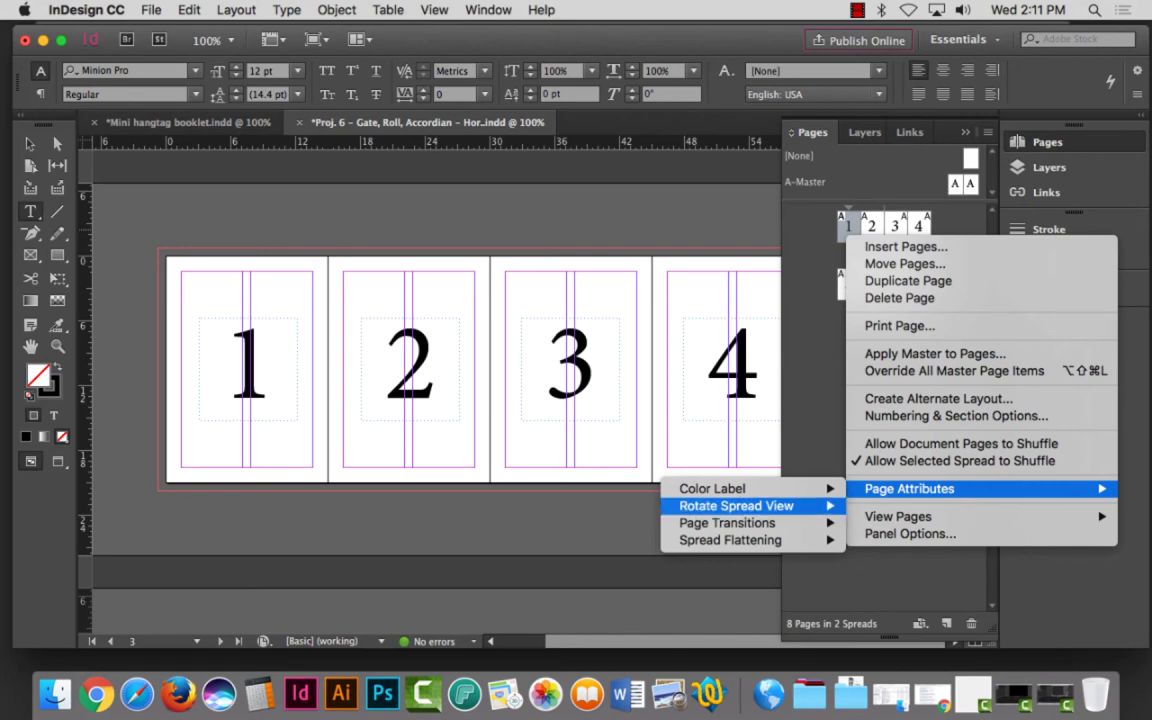
{"action": "mouse_move", "coordinate": [736, 505]}
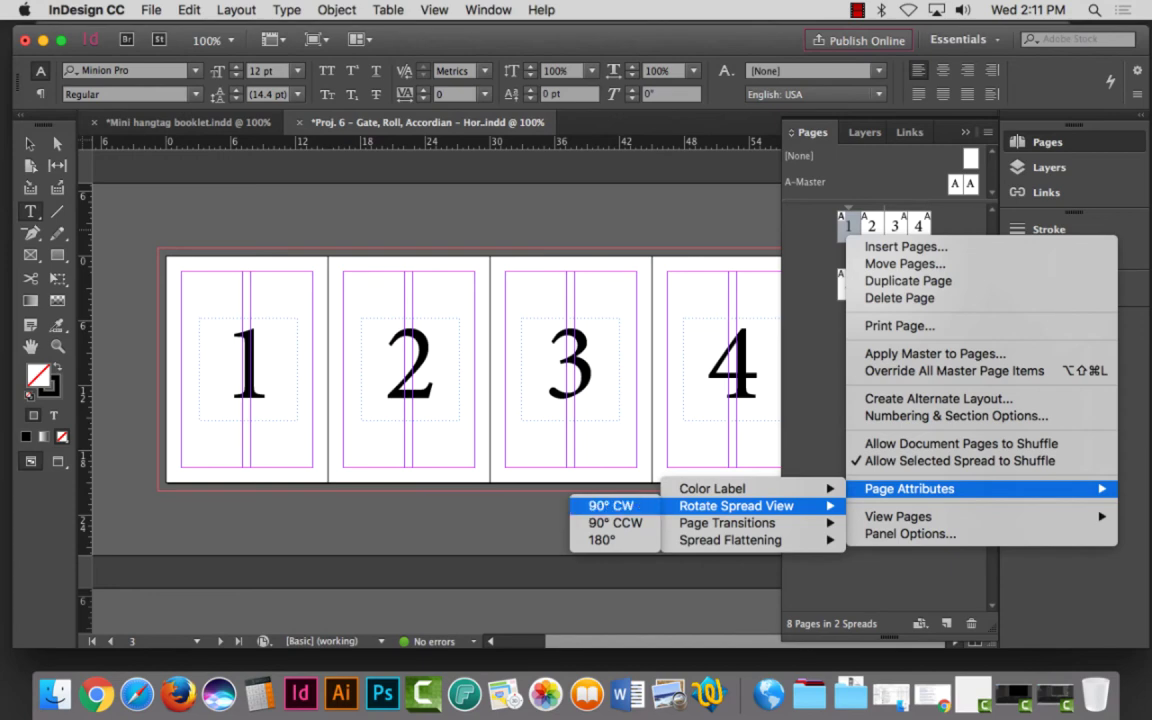
{"action": "left_click", "coordinate": [611, 505]}
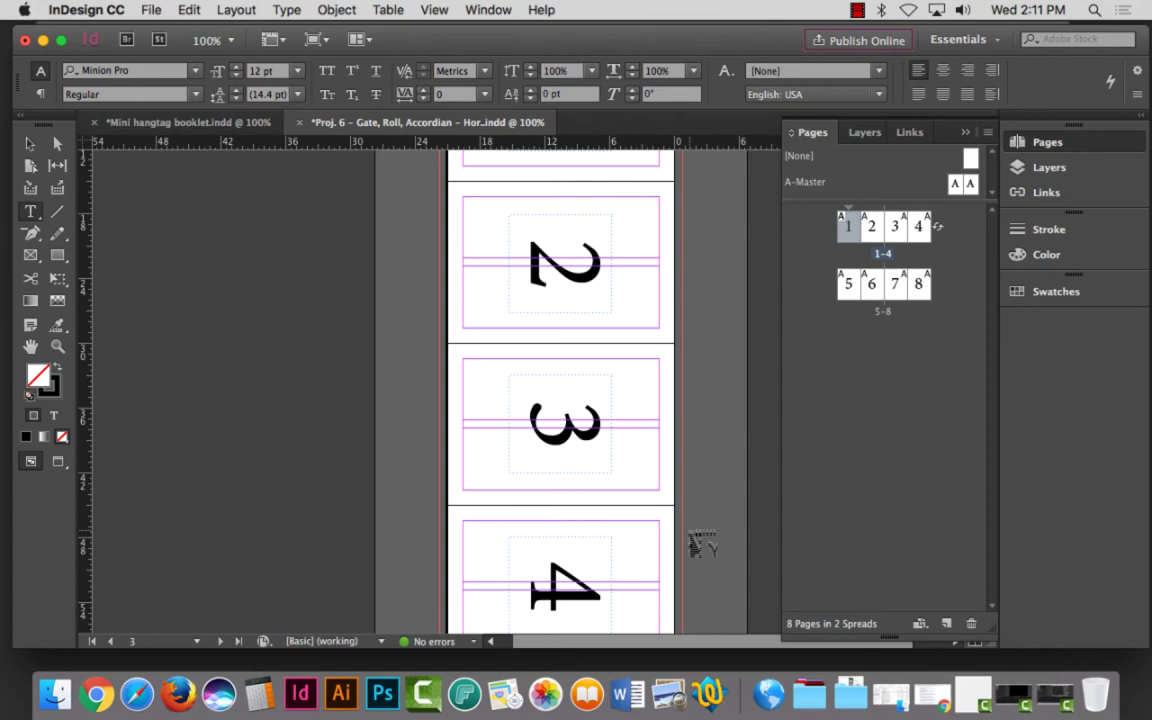
{"action": "key", "text": "super+minus"}
{"action": "key", "text": "super+minus"}
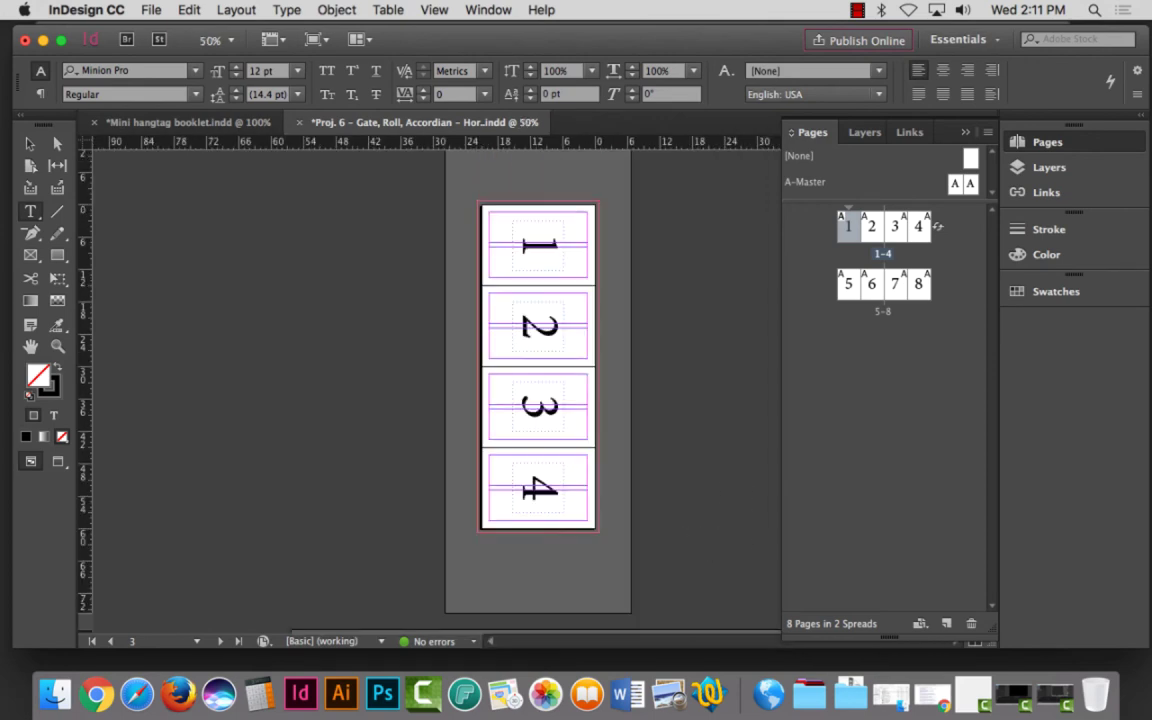
Step: Open the A-Master spread and rotate its spread view 90° clockwise
{"action": "double_click", "coordinate": [805, 182]}
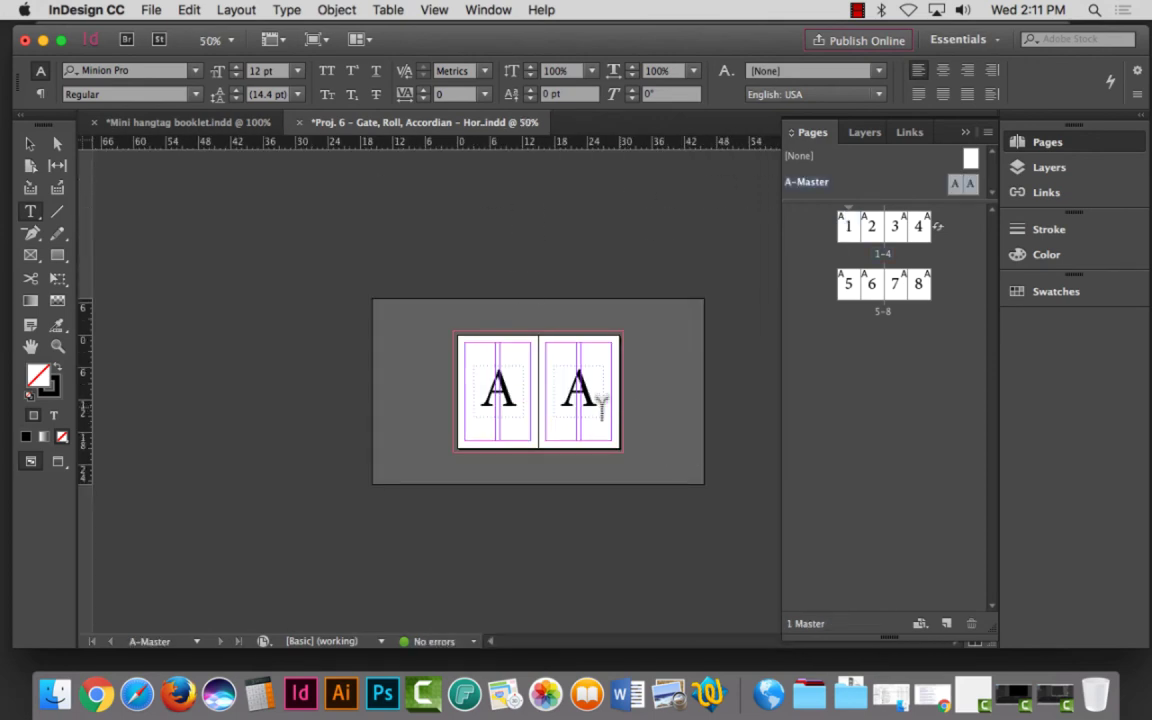
{"action": "right_click", "coordinate": [950, 188]}
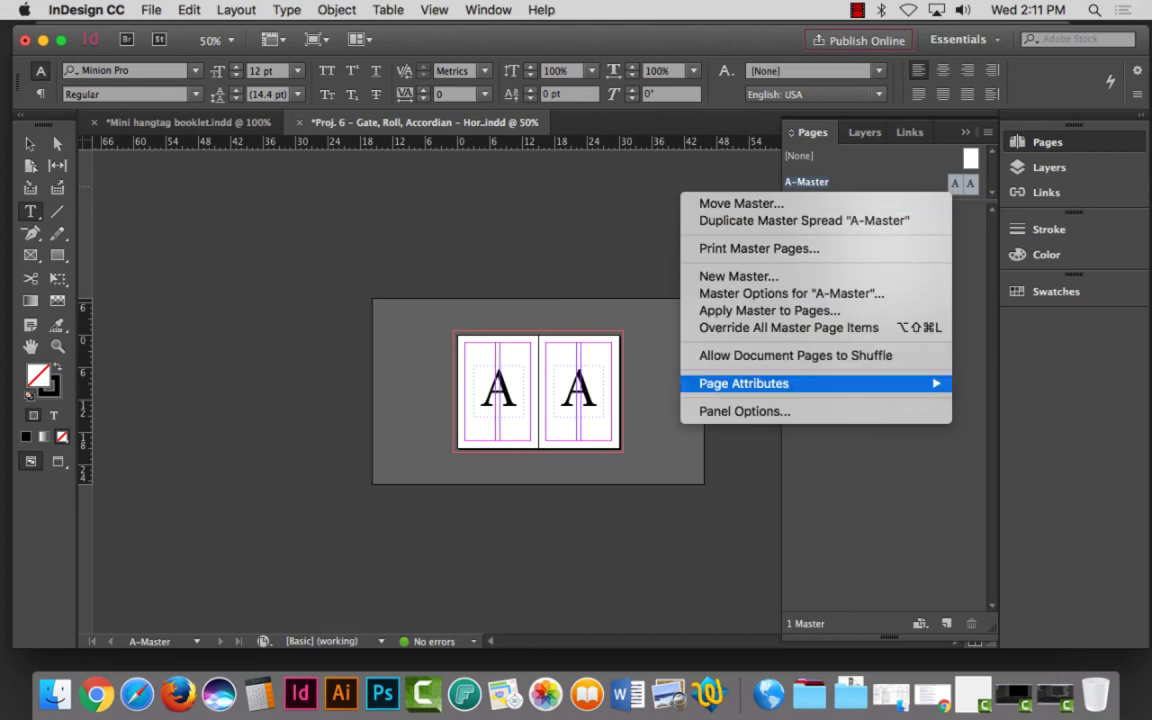
{"action": "mouse_move", "coordinate": [900, 383]}
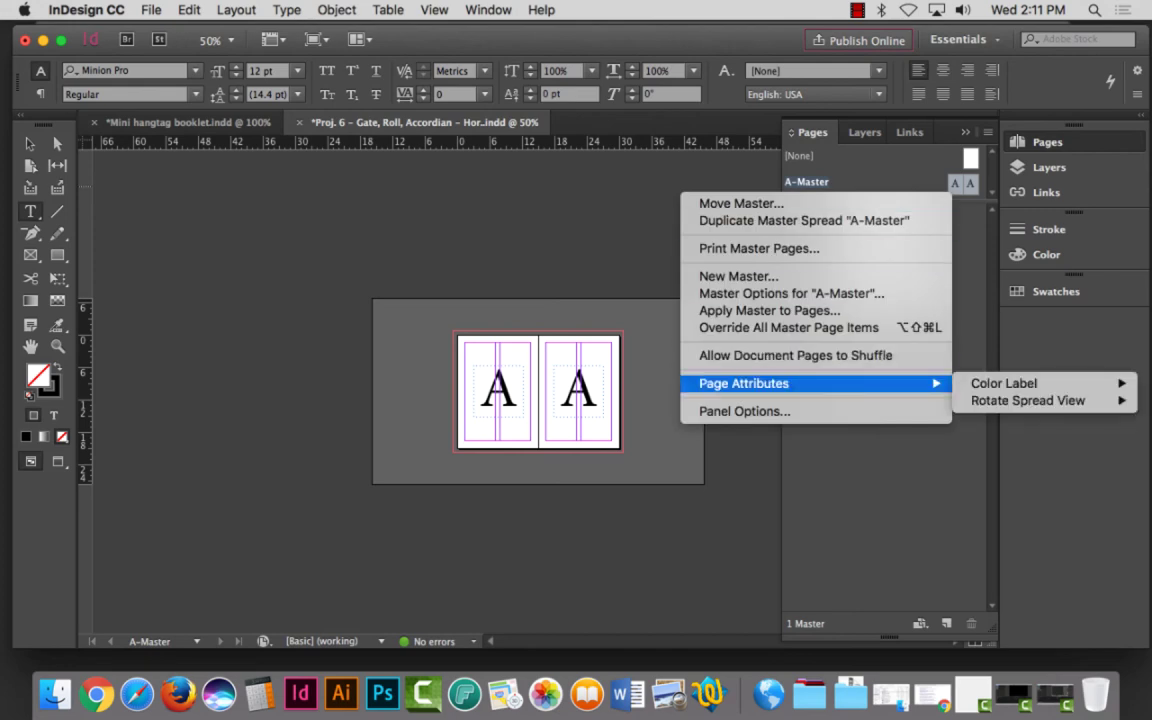
{"action": "mouse_move", "coordinate": [1027, 400]}
{"action": "left_click", "coordinate": [901, 400]}
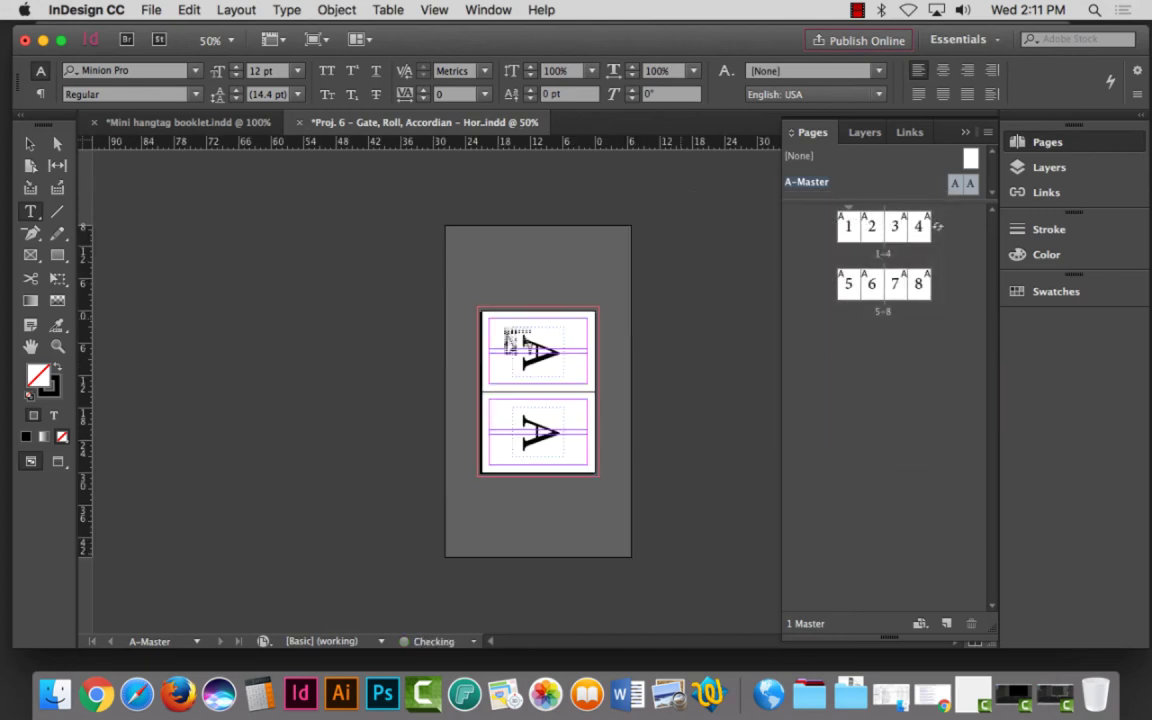
Step: Rotate both page-number frames on A-Master upright to an angle of 0°, using the frame's centre as reference point
{"action": "left_click", "coordinate": [30, 143]}
{"action": "left_click", "coordinate": [540, 350]}
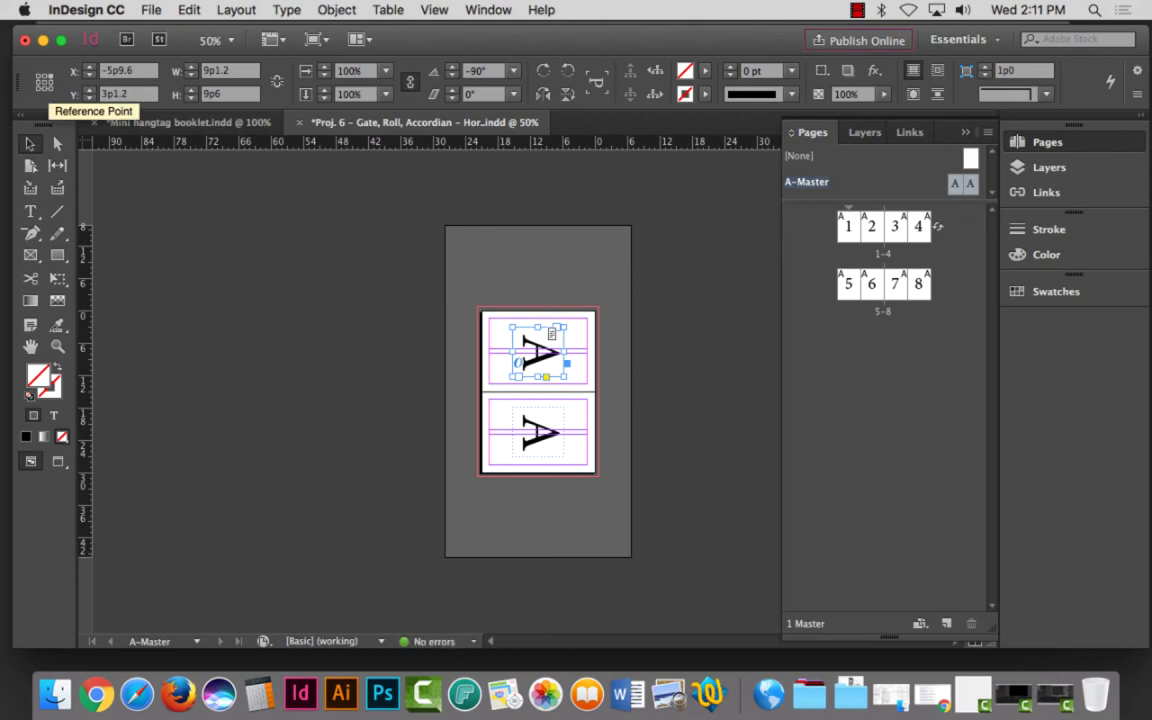
{"action": "left_click", "coordinate": [44, 80]}
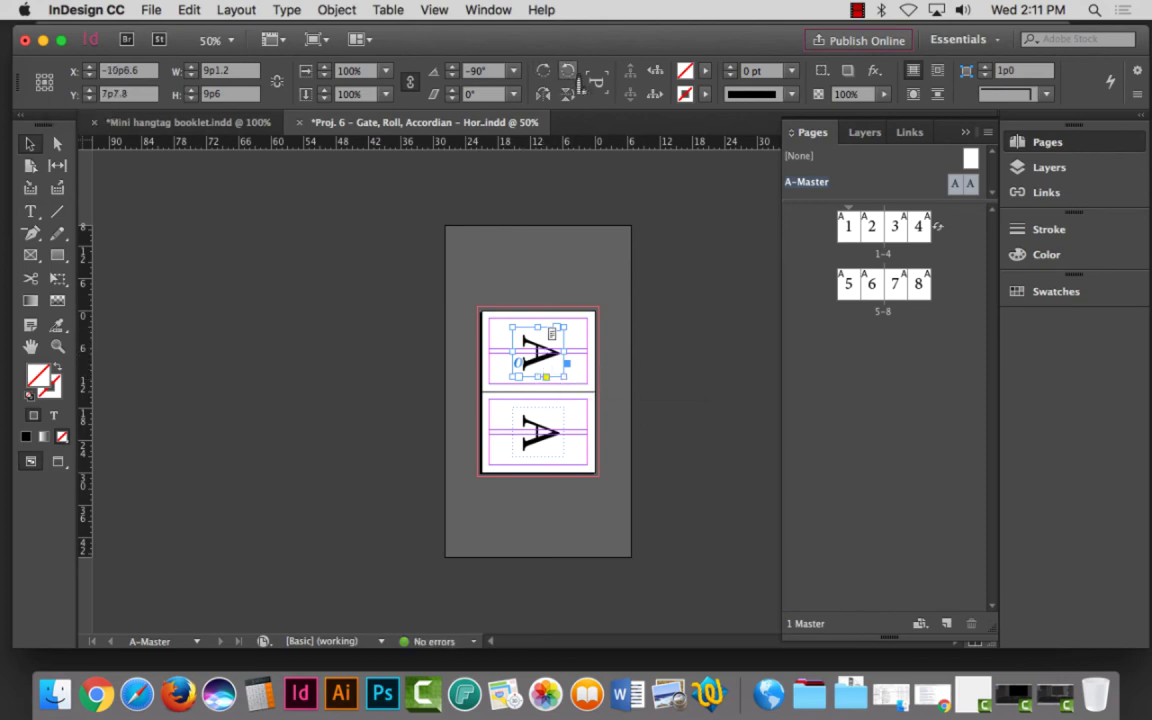
{"action": "left_click", "coordinate": [568, 71]}
{"action": "left_click", "coordinate": [562, 437]}
{"action": "double_click", "coordinate": [505, 70]}
{"action": "type", "text": "0"}
{"action": "key", "text": "Return"}
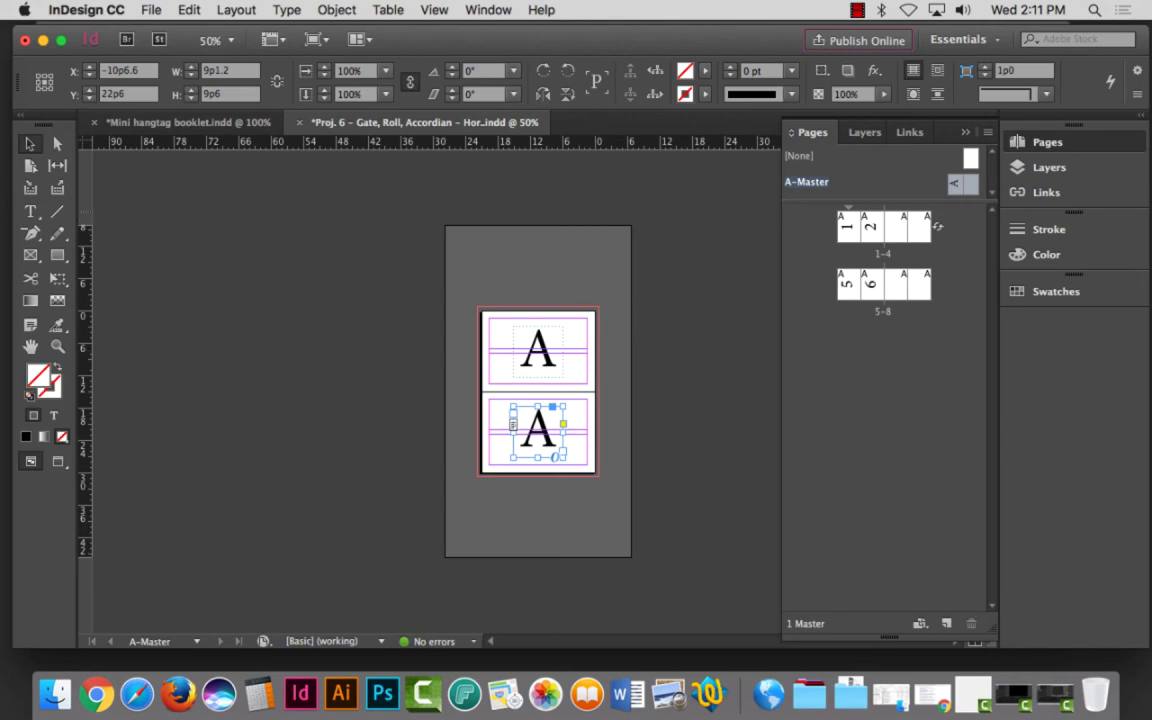
Step: Check the upright numbers on pages 1–4, and rotate the spread view of pages 5–8 by 90° clockwise
{"action": "double_click", "coordinate": [847, 230]}
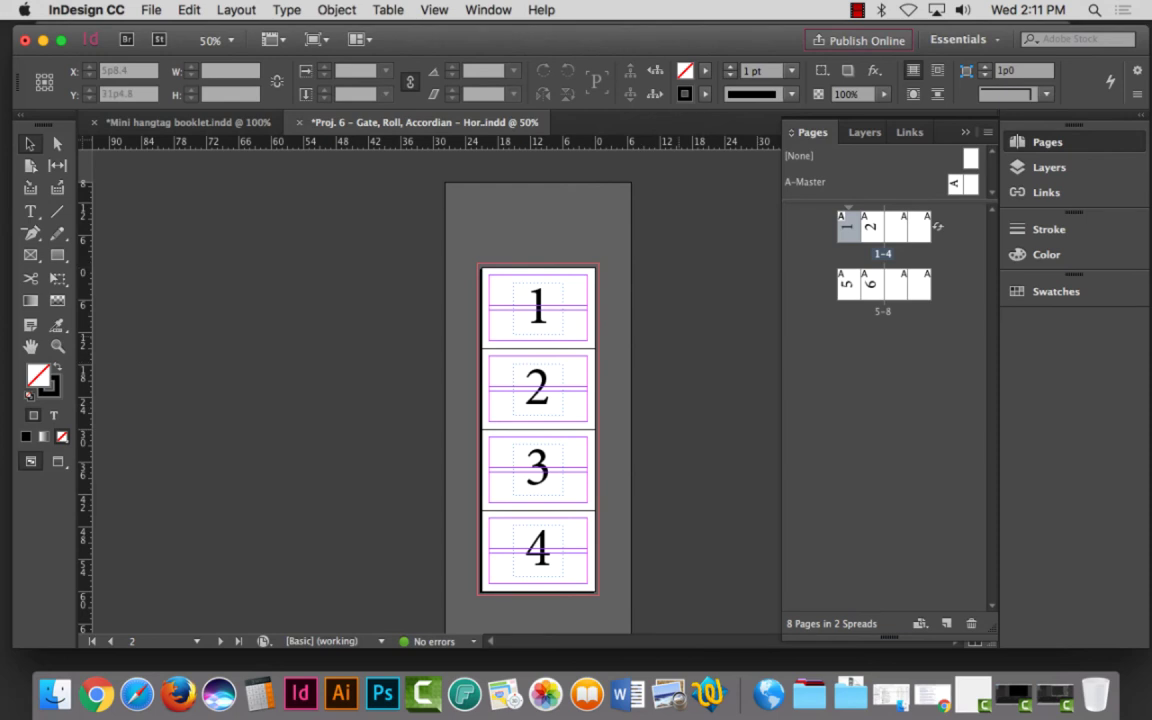
{"action": "scroll", "coordinate": [537, 400], "scroll_direction": "down", "scroll_amount": 5}
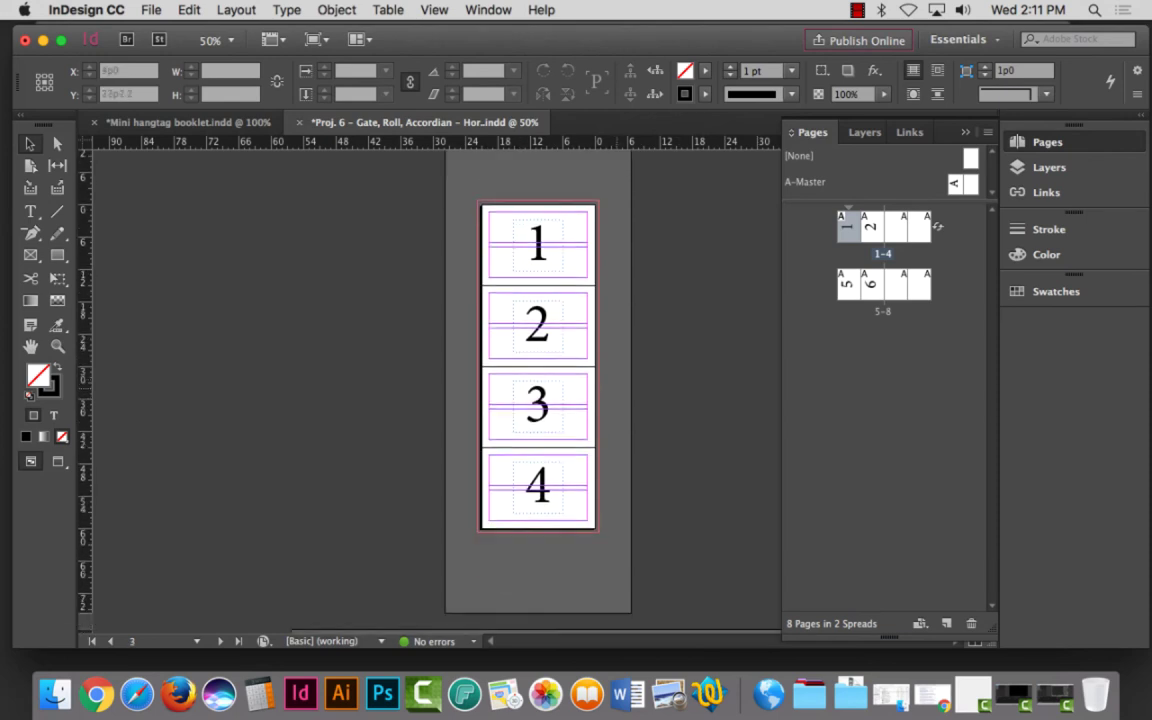
{"action": "scroll", "coordinate": [537, 390], "scroll_direction": "up", "scroll_amount": 5}
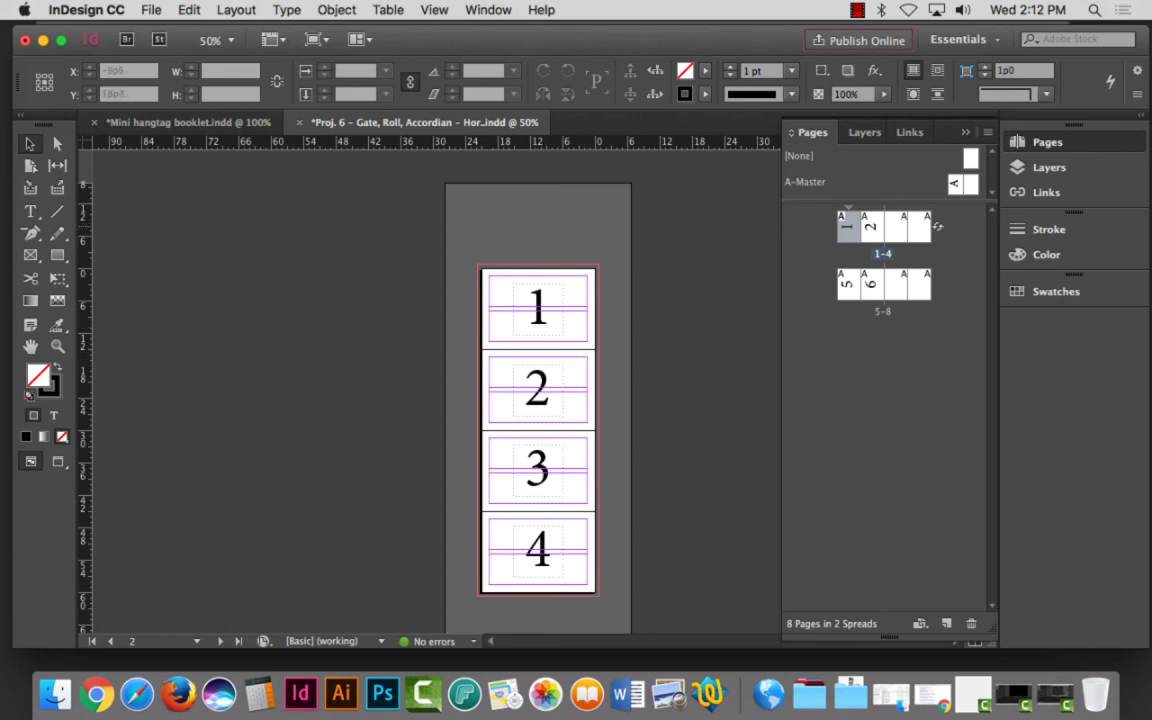
{"action": "scroll", "coordinate": [537, 430], "scroll_direction": "down", "scroll_amount": 1}
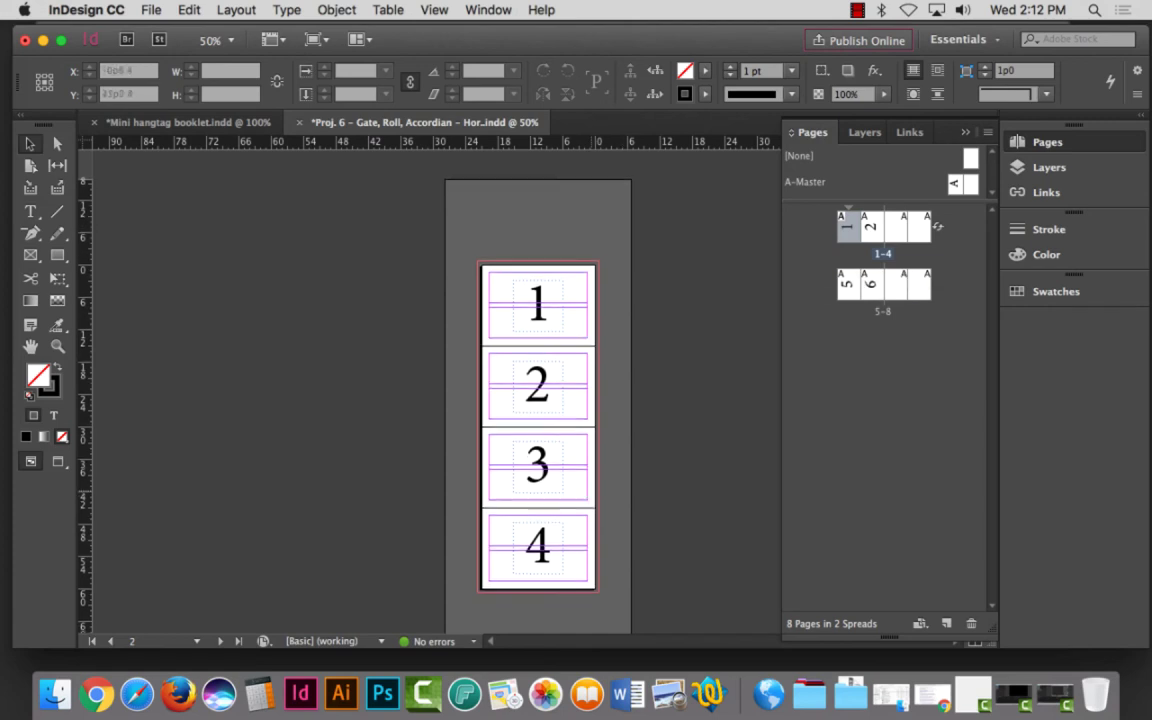
{"action": "scroll", "coordinate": [538, 400], "scroll_direction": "down", "scroll_amount": 5}
{"action": "scroll", "coordinate": [538, 400], "scroll_direction": "down", "scroll_amount": 1}
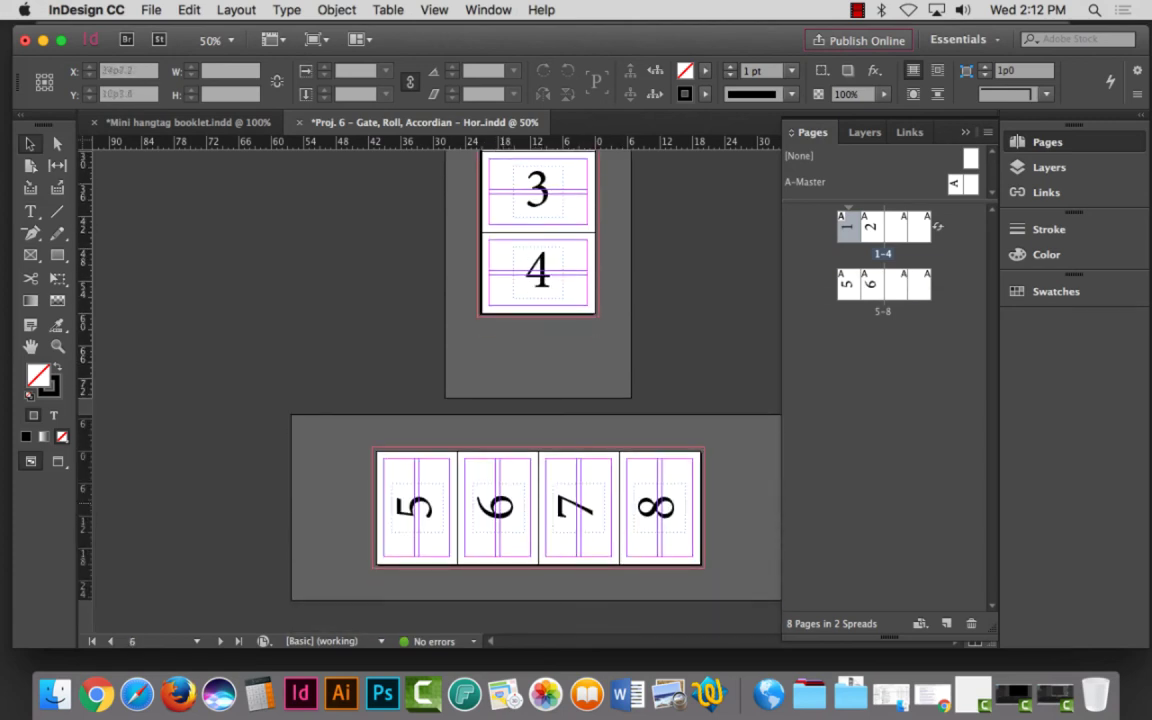
{"action": "left_click", "coordinate": [847, 284]}
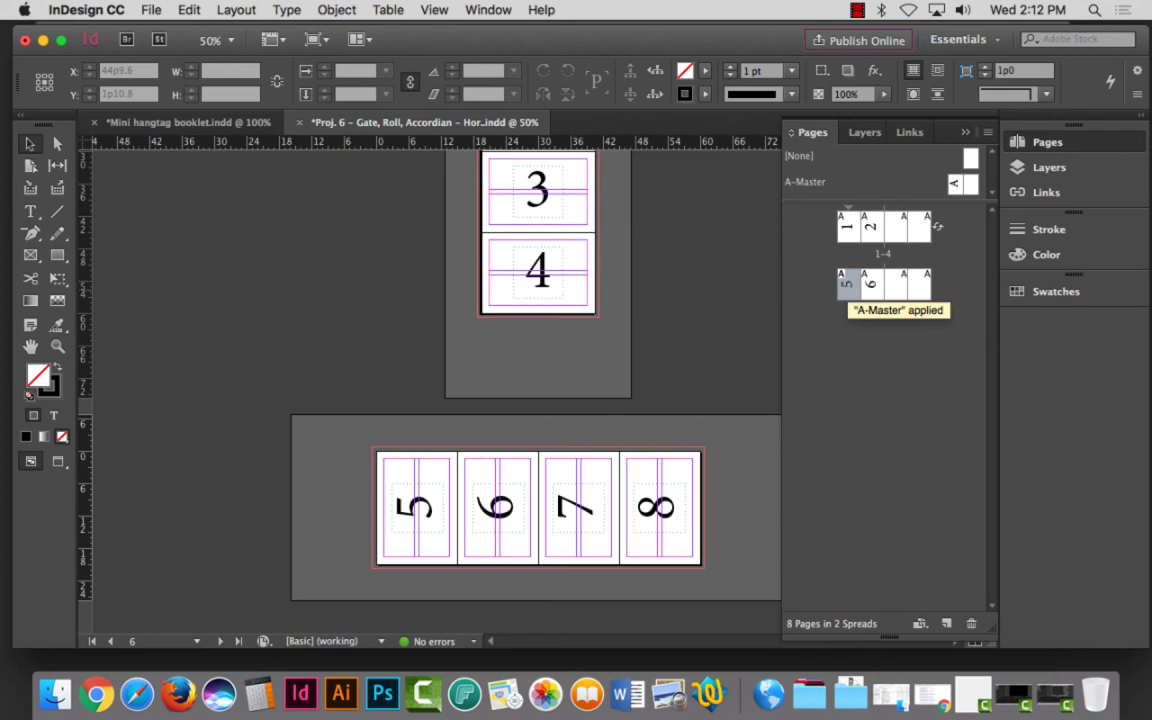
{"action": "right_click", "coordinate": [847, 284]}
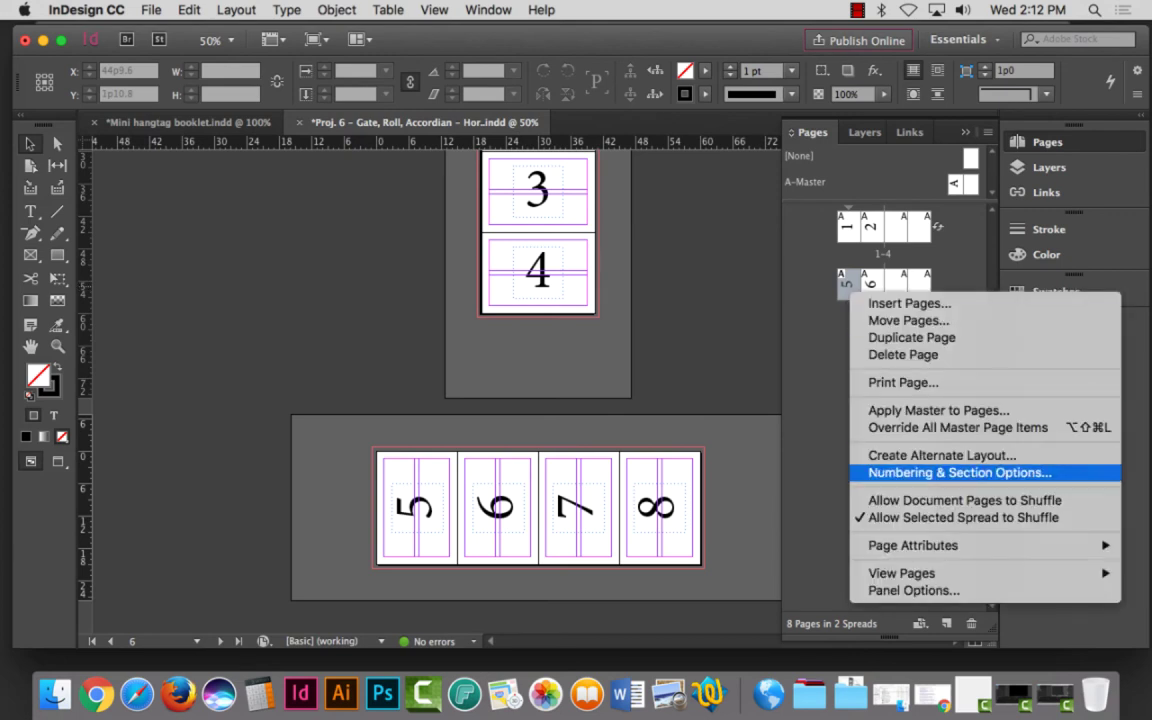
{"action": "mouse_move", "coordinate": [910, 545]}
{"action": "mouse_move", "coordinate": [740, 562]}
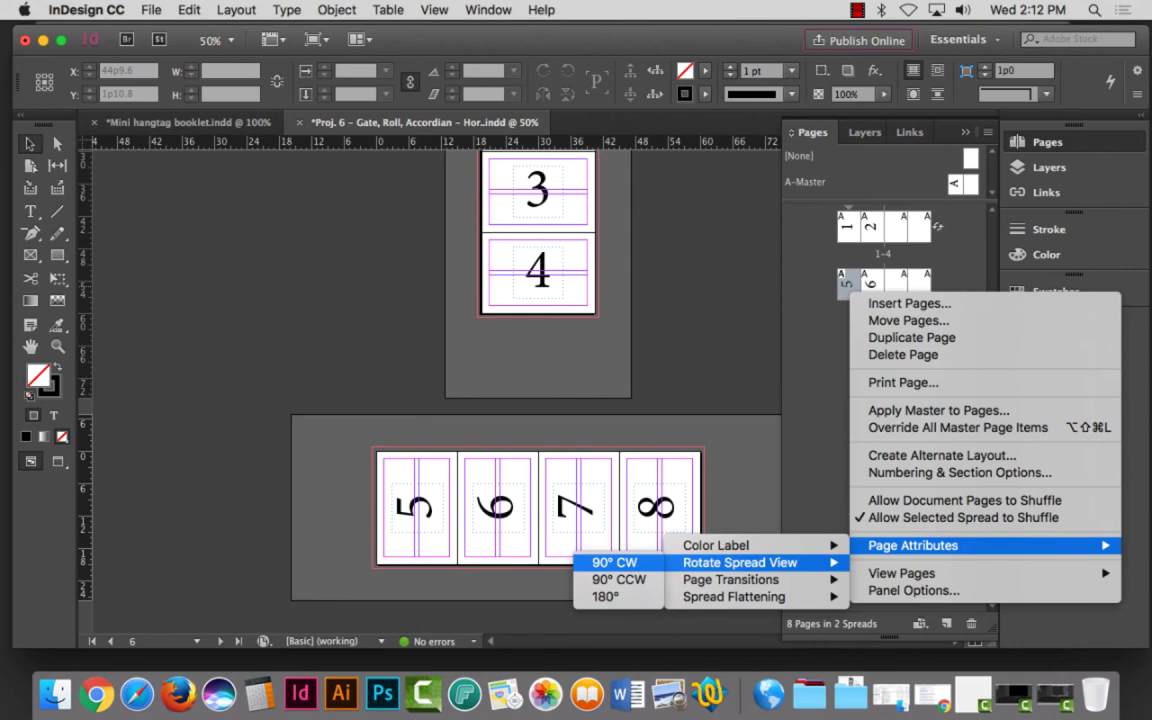
{"action": "left_click", "coordinate": [614, 562]}
Step: Save the rotated document under the new name "Proj. 6 - Gate, Roll, Accordian - Vert." in the Project 6 - Hang tag folder
{"action": "scroll", "coordinate": [538, 430], "scroll_direction": "up", "scroll_amount": 5}
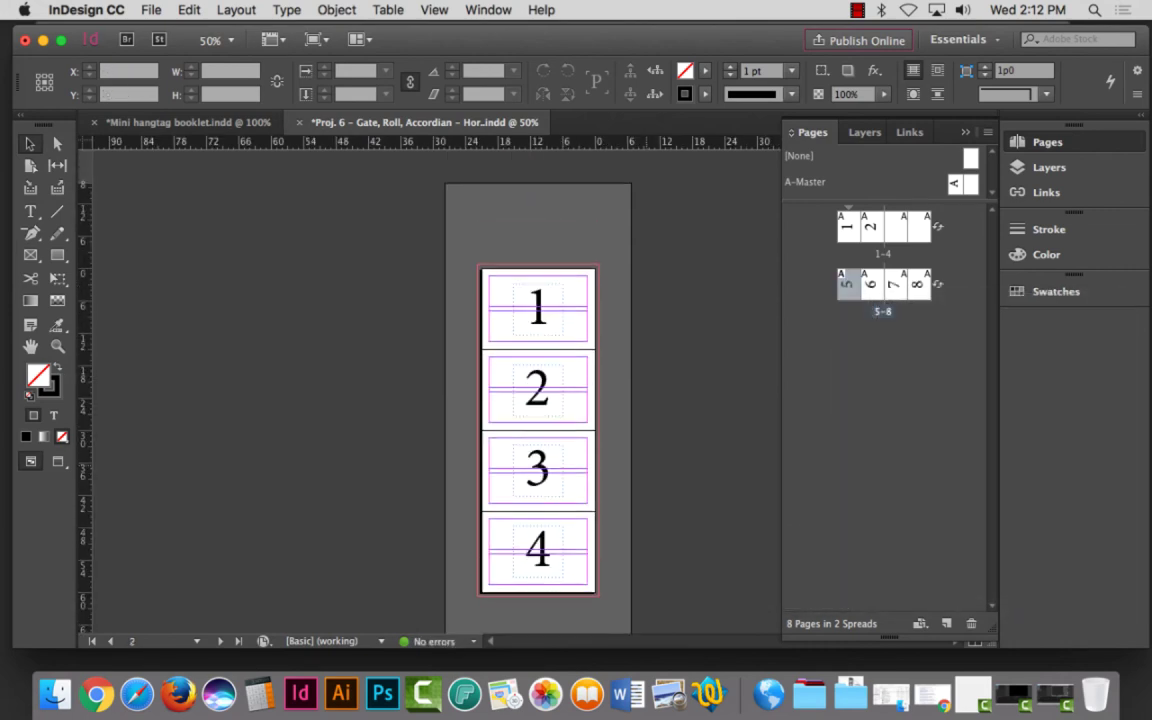
{"action": "scroll", "coordinate": [538, 400], "scroll_direction": "down", "scroll_amount": 5}
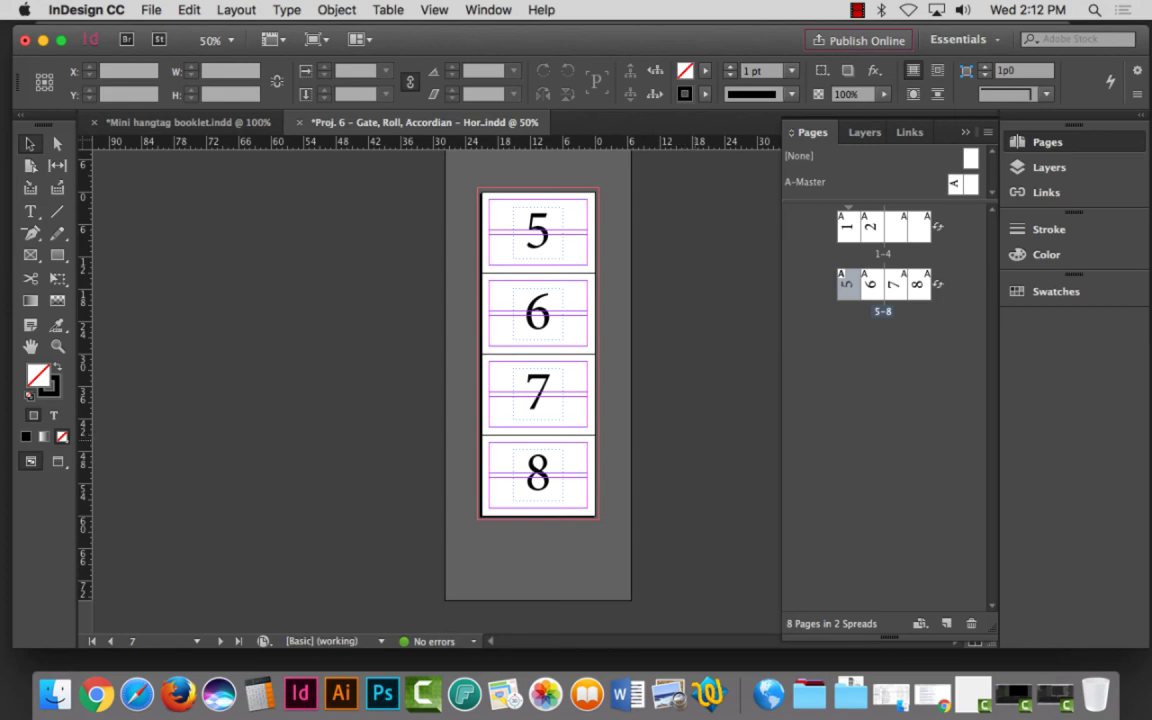
{"action": "scroll", "coordinate": [537, 390], "scroll_direction": "up", "scroll_amount": 8}
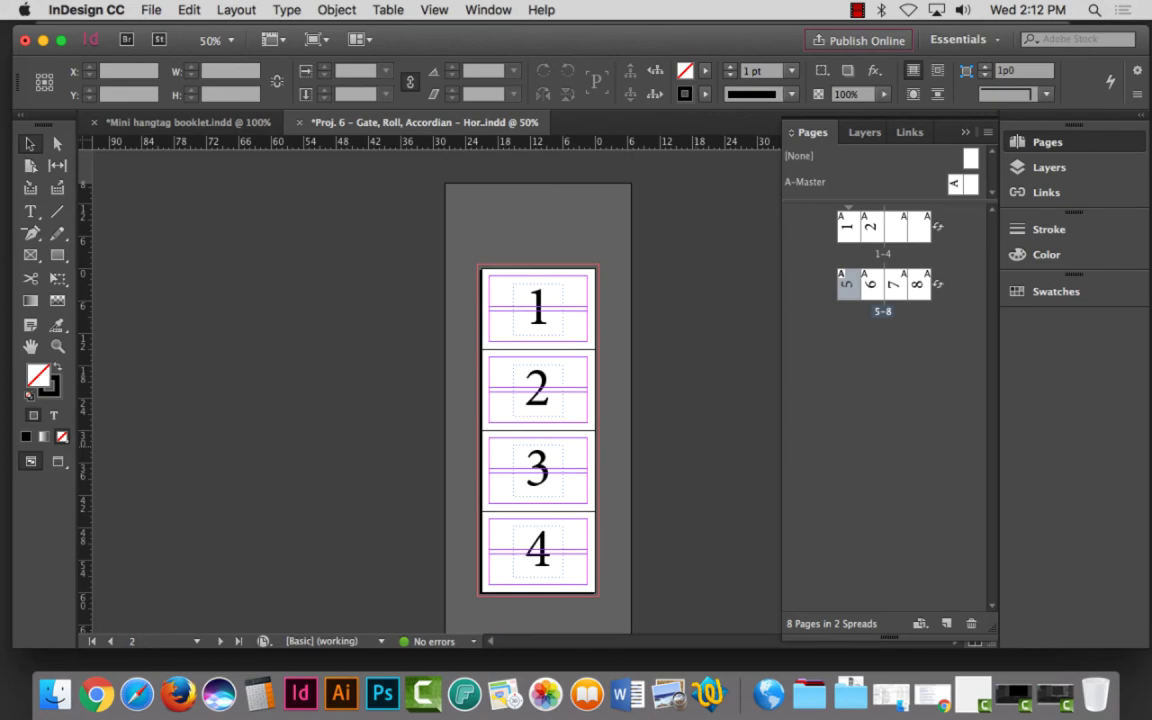
{"action": "scroll", "coordinate": [538, 390], "scroll_direction": "down", "scroll_amount": 5}
{"action": "left_click", "coordinate": [151, 9]}
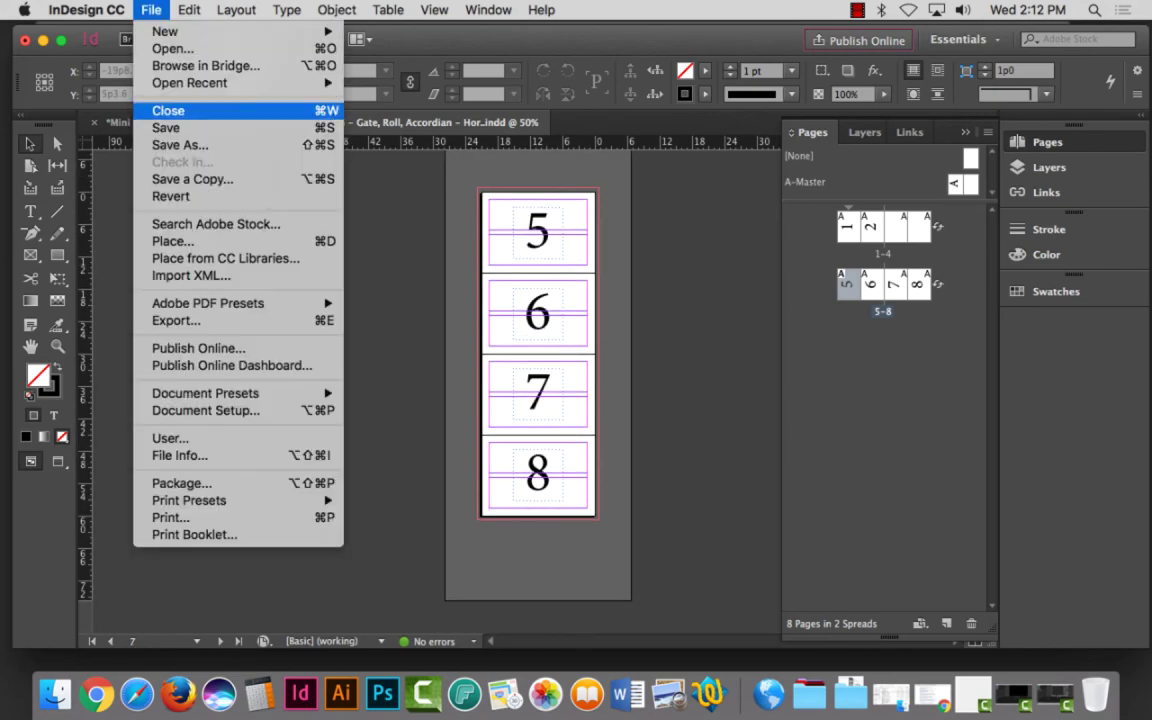
{"action": "left_click", "coordinate": [180, 144]}
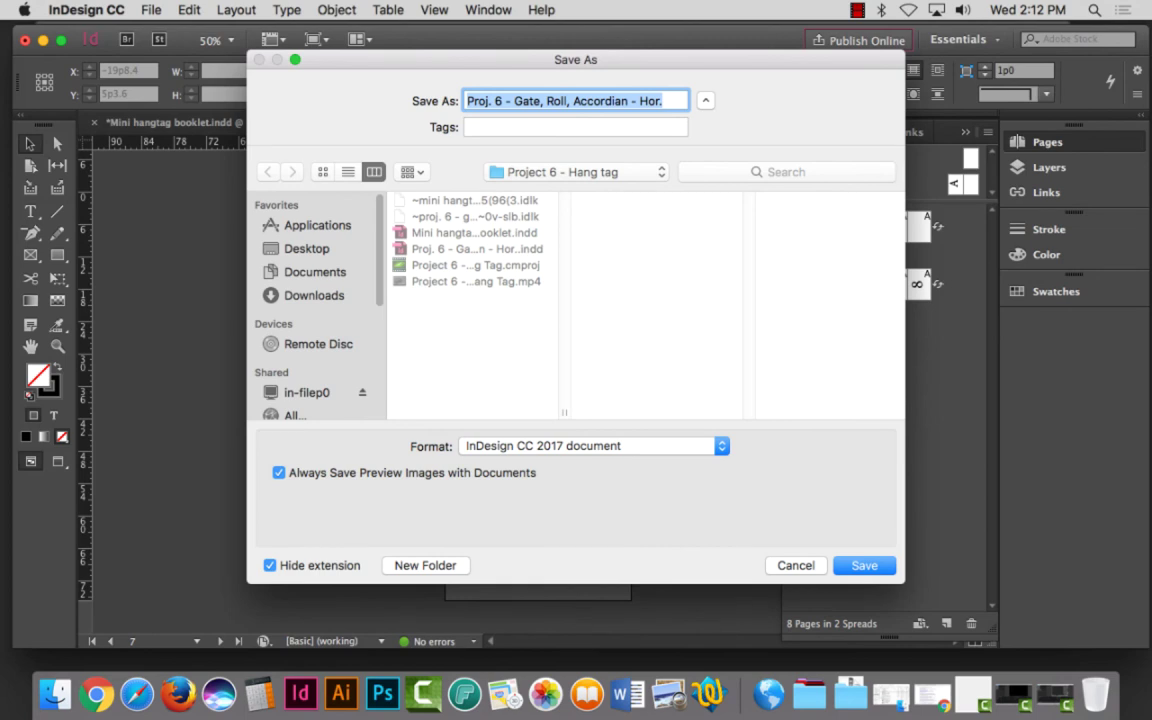
{"action": "key", "text": "Right"}
{"action": "key", "text": "alt+shift+Left"}
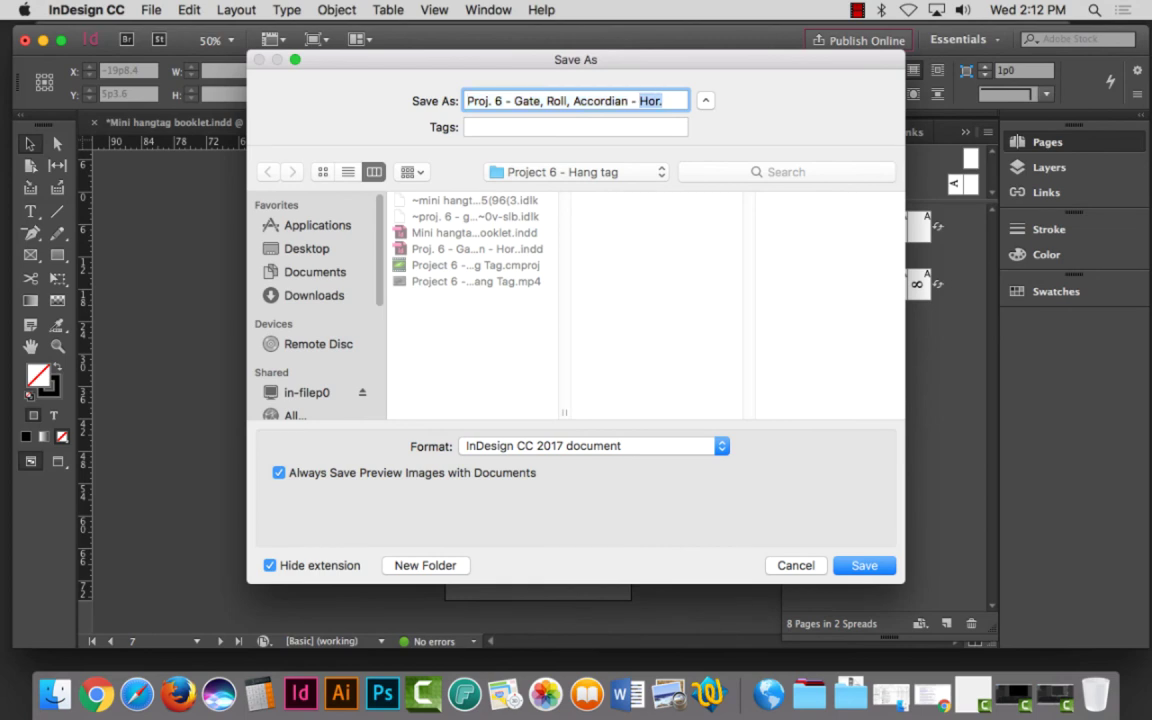
{"action": "type", "text": "Vert."}
{"action": "key", "text": "Return"}
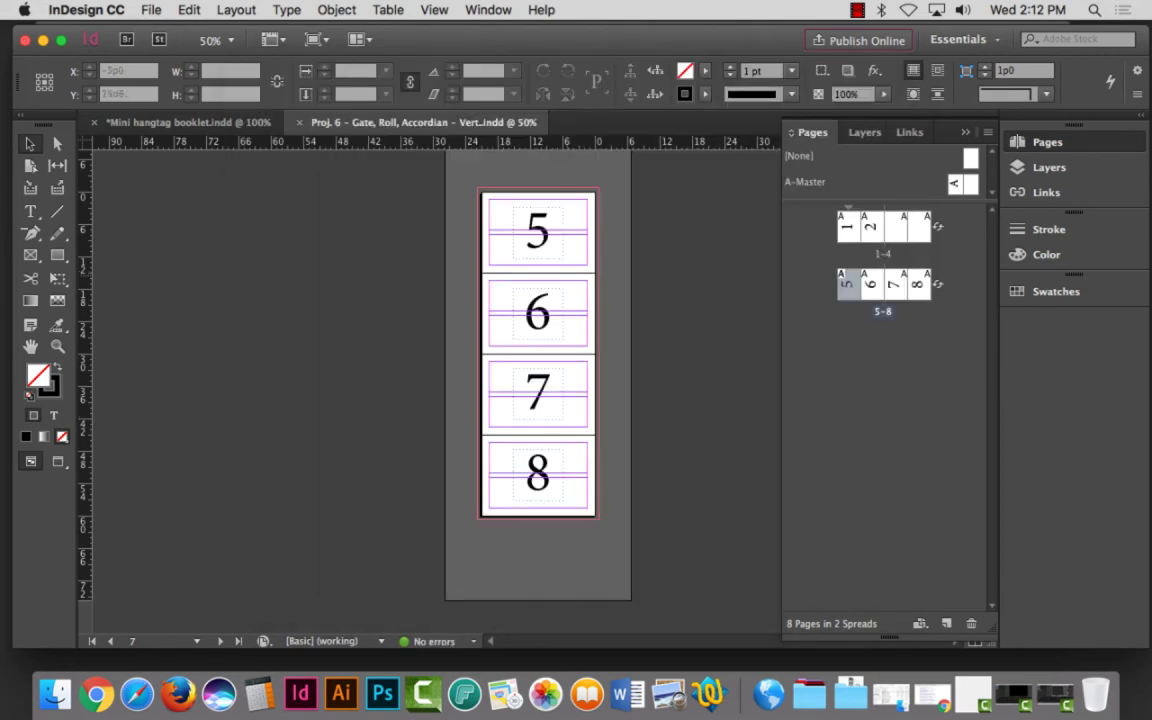
Step: Open the print settings for the vertical document and keep 2-Sided Print selected as the two-sided option in the Xerox Features
{"action": "left_click", "coordinate": [151, 10]}
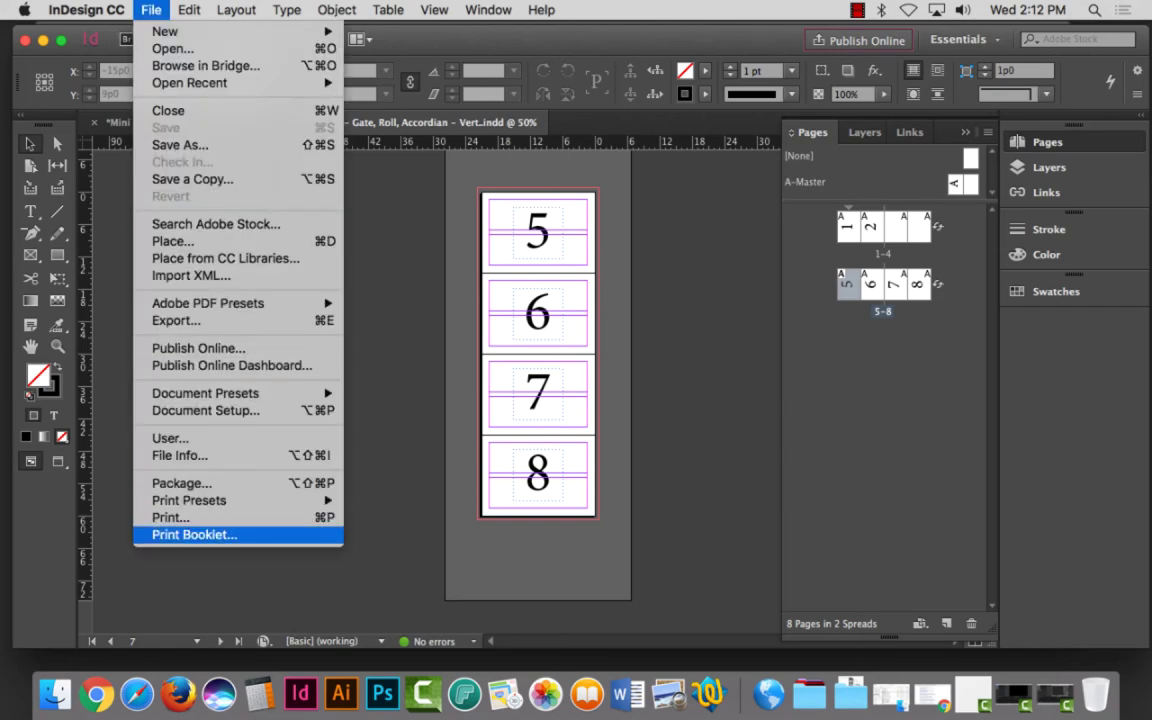
{"action": "left_click", "coordinate": [170, 517]}
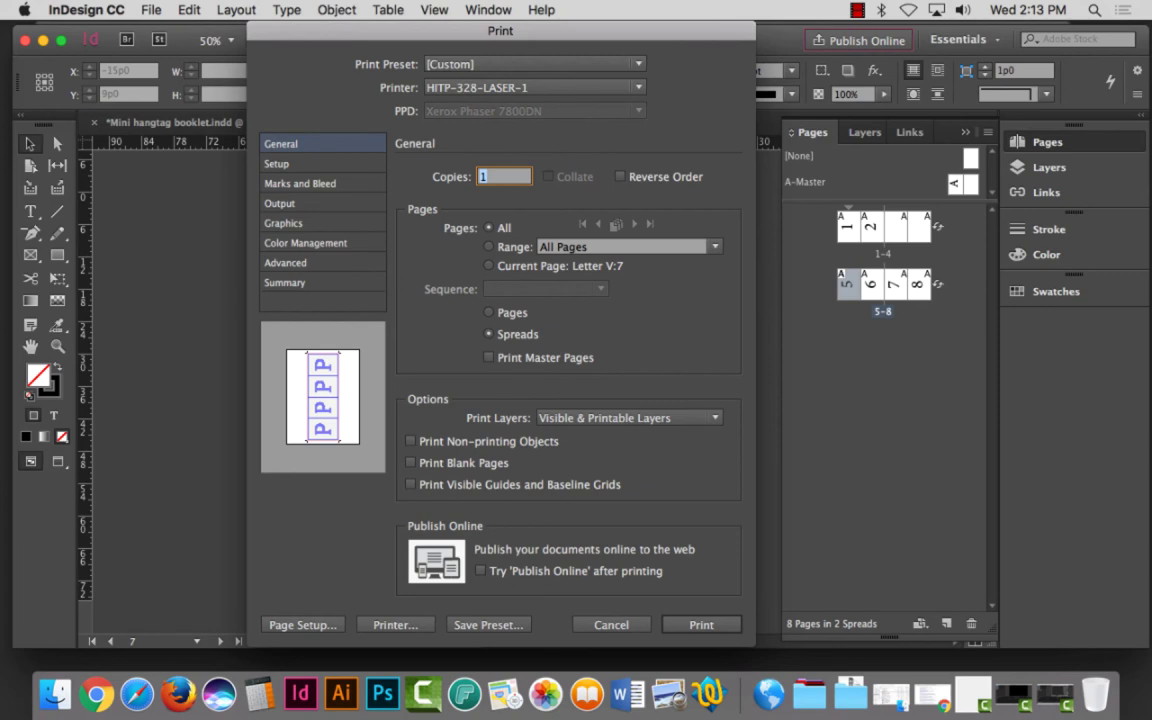
{"action": "left_click", "coordinate": [395, 624]}
{"action": "left_click", "coordinate": [735, 411]}
{"action": "left_click", "coordinate": [528, 254]}
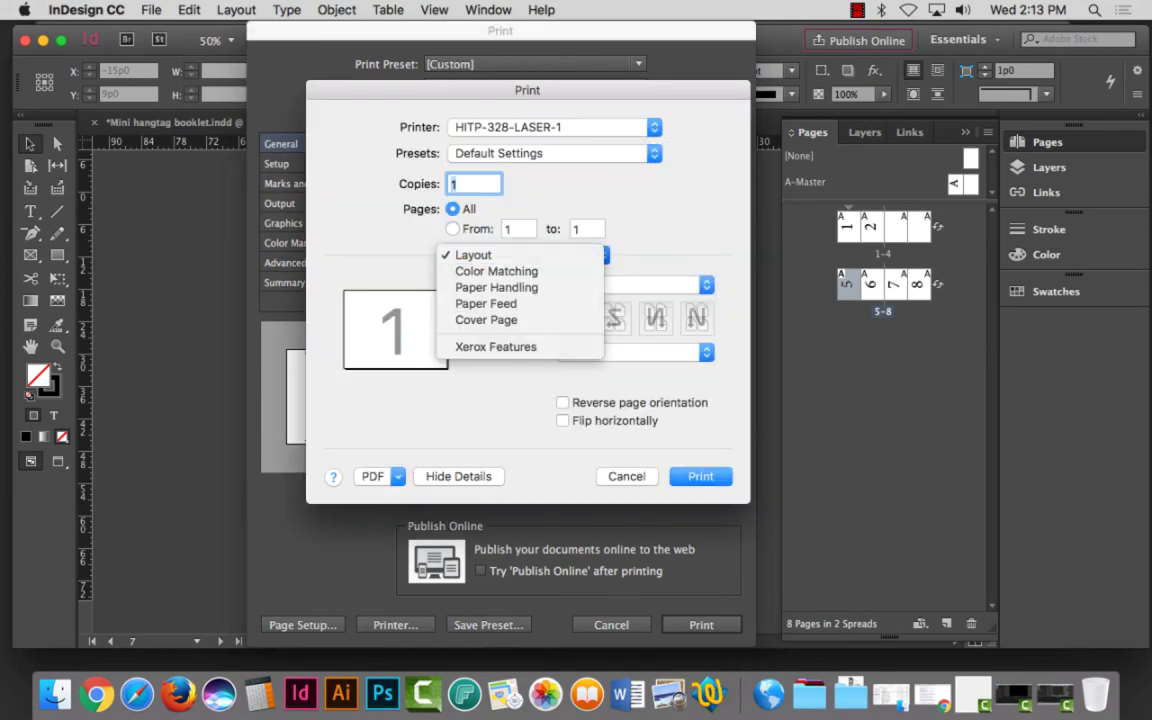
{"action": "left_click", "coordinate": [500, 344]}
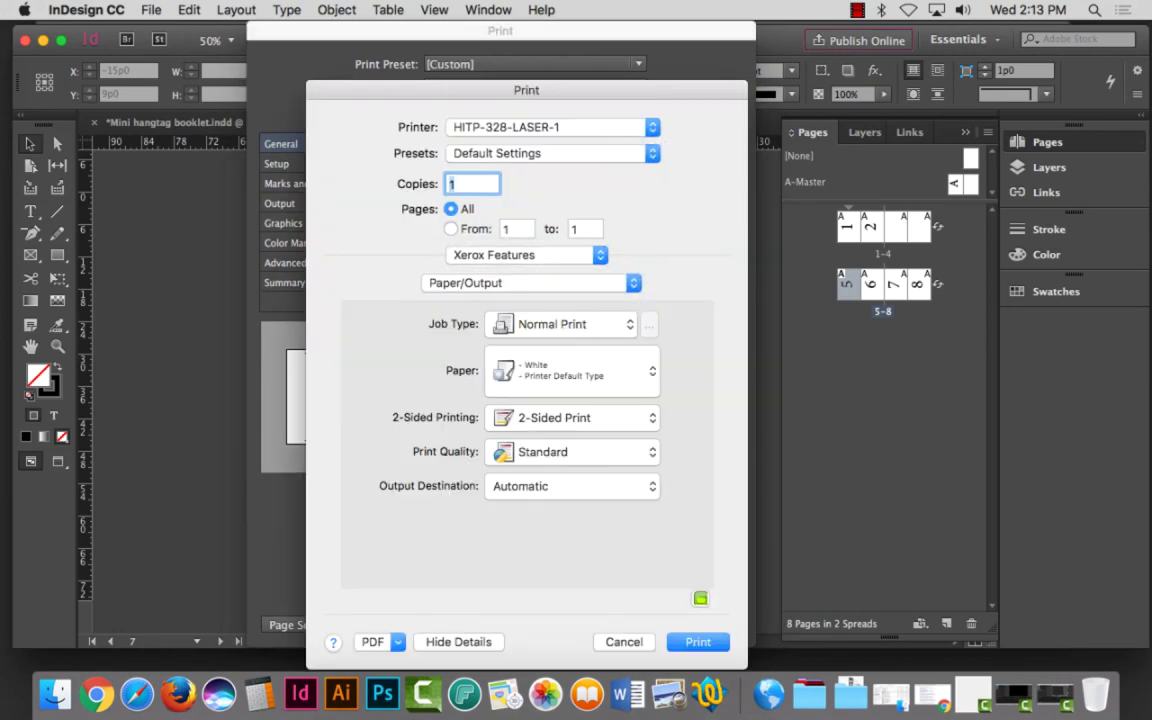
{"action": "left_click", "coordinate": [565, 418]}
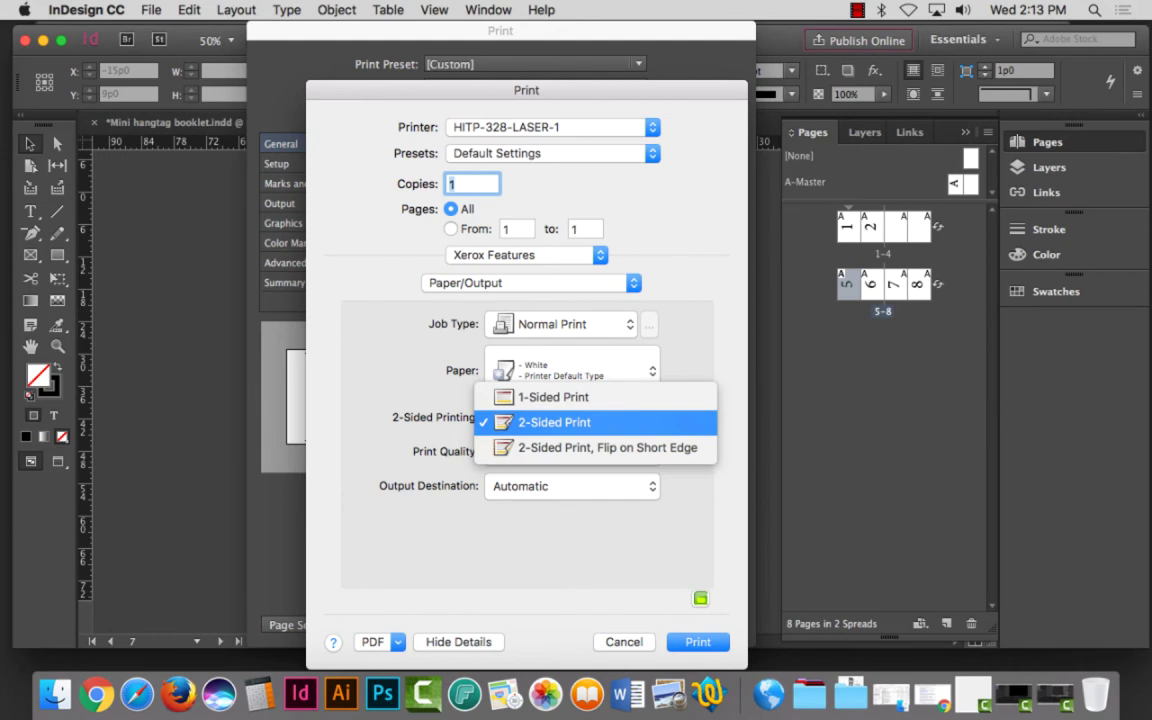
{"action": "left_click", "coordinate": [565, 422]}
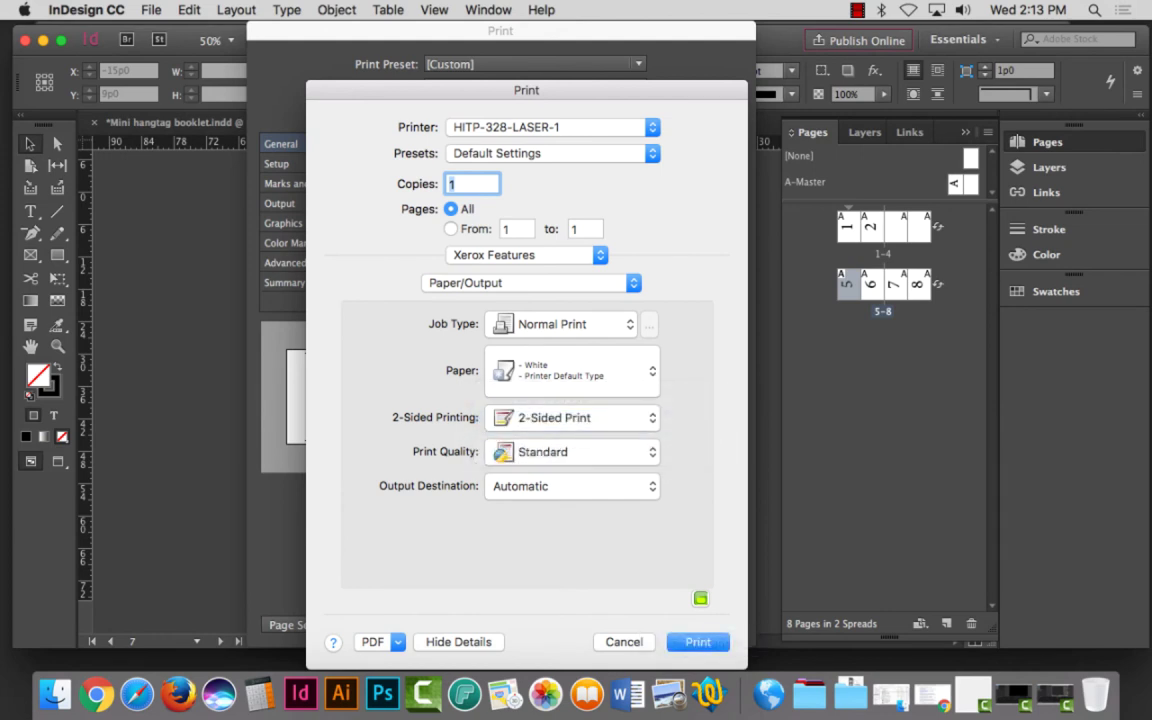
Step: Confirm the printer settings, print the vertical document as spreads and accept the print job
{"action": "left_click", "coordinate": [697, 642]}
{"action": "key", "text": "Return"}
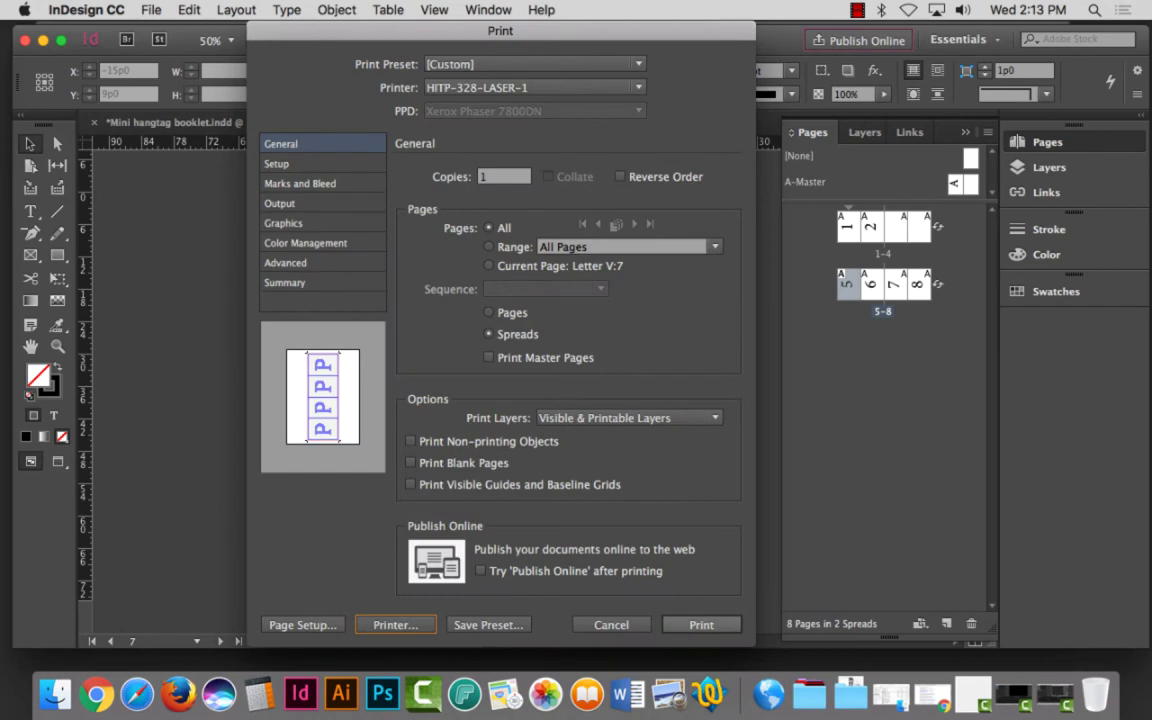
{"action": "key", "text": "Return"}
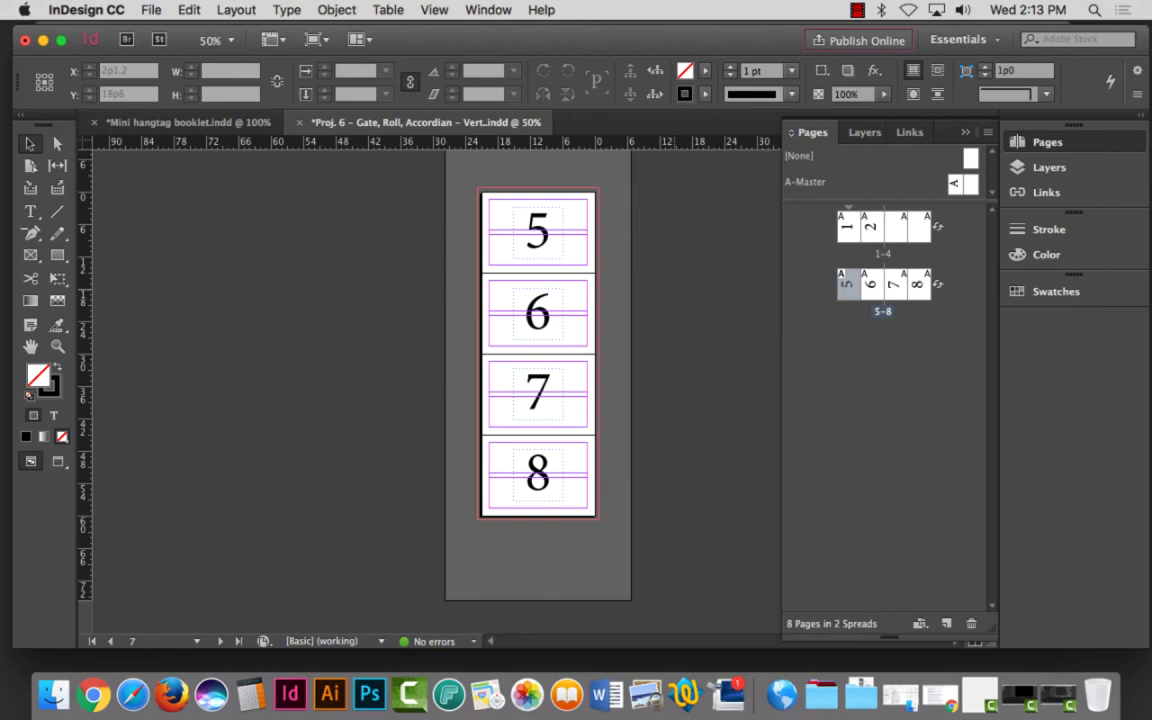
{"action": "key", "text": "Return"}
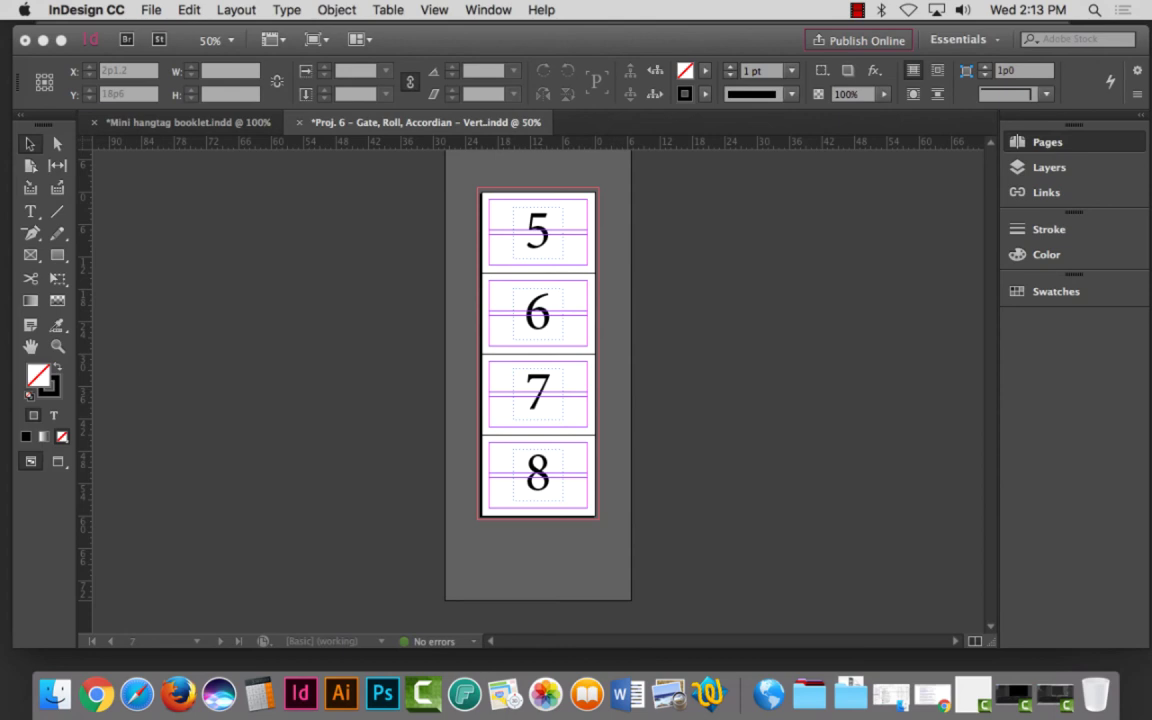
Step: Start another print with the preset "Project 6 - Gate, Hor. Roll, Hor. Accord Fold" and check its Setup and Marks and Bleed settings
{"action": "left_click", "coordinate": [151, 9]}
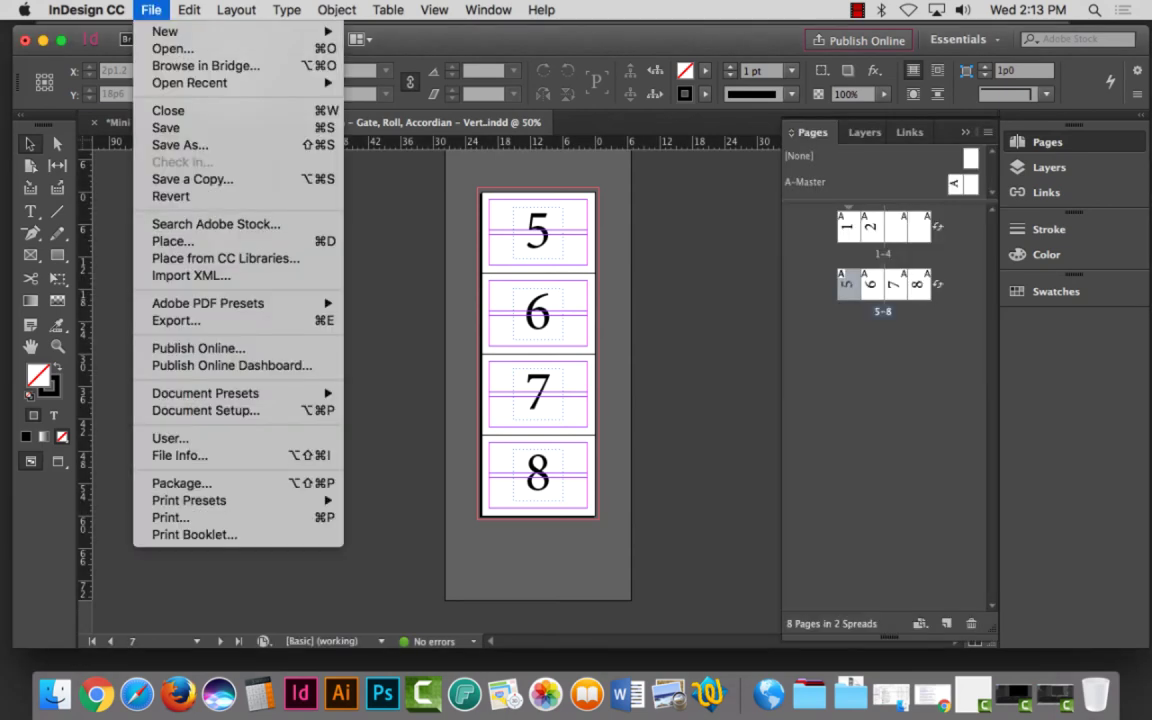
{"action": "key", "text": "Return"}
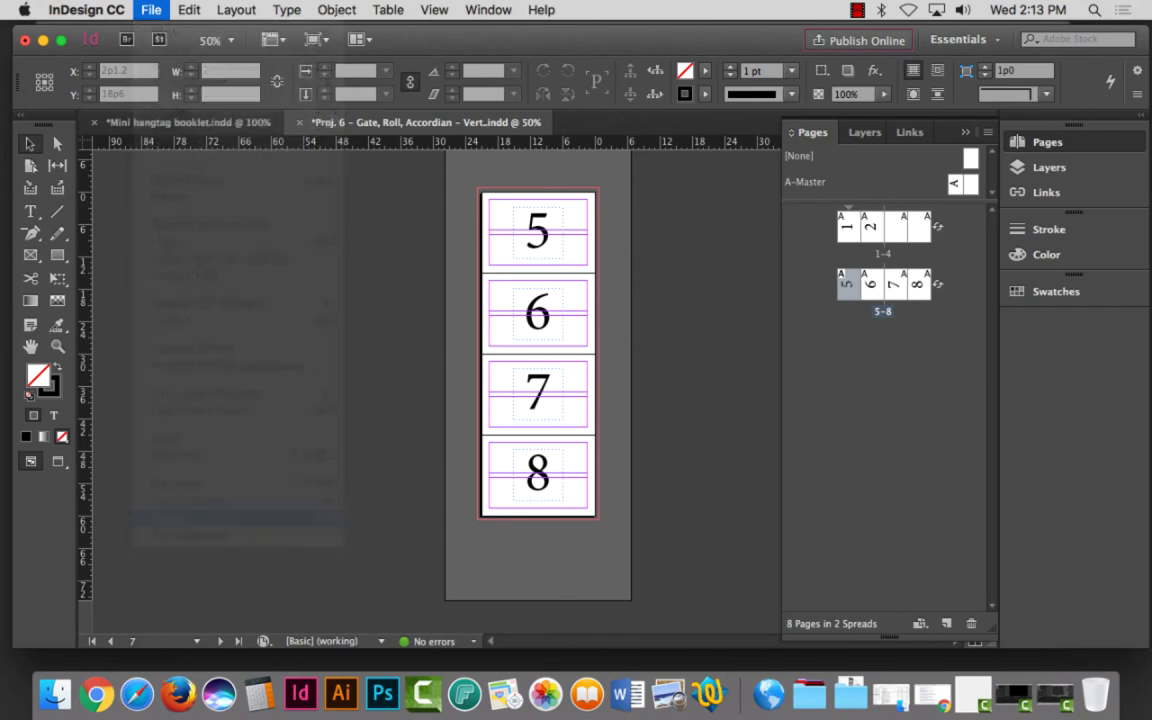
{"action": "left_click", "coordinate": [534, 64]}
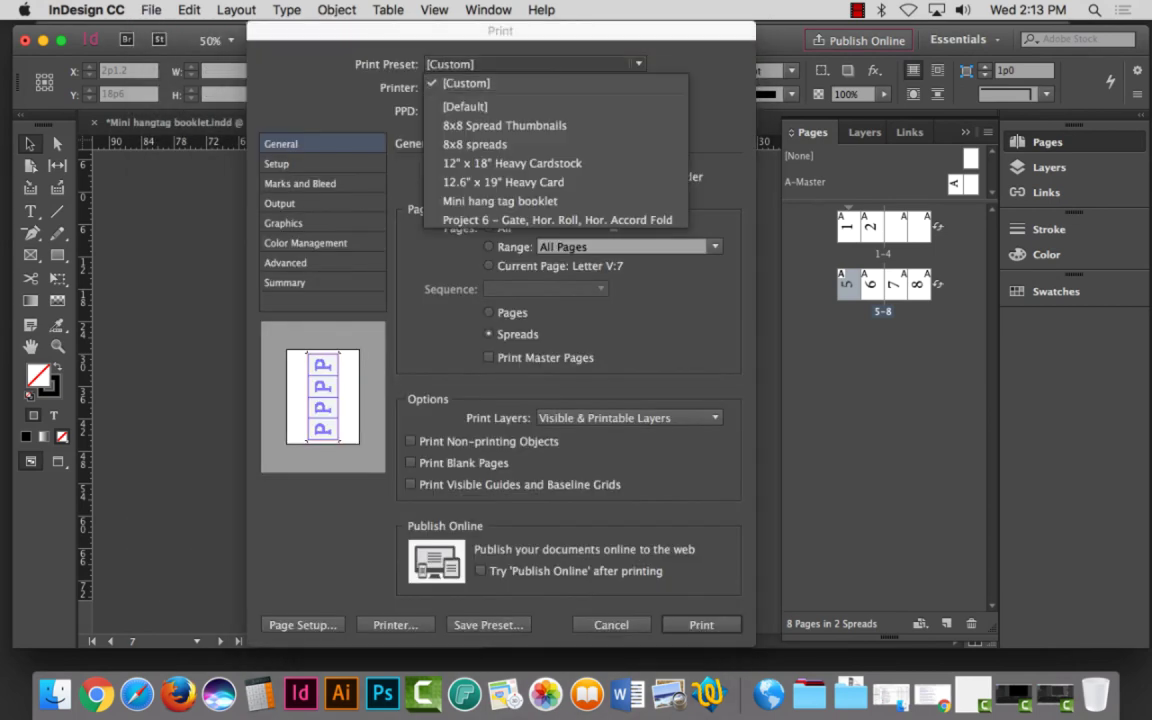
{"action": "left_click", "coordinate": [557, 220]}
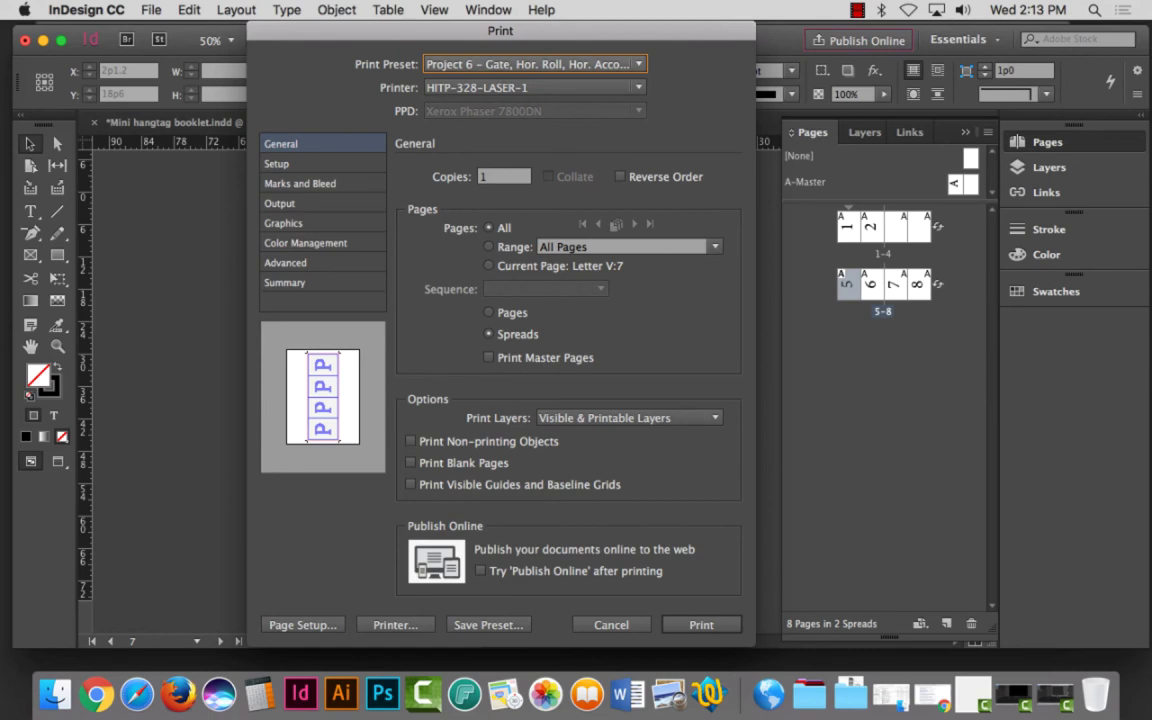
{"action": "key", "text": "Tab"}
{"action": "key", "text": "Down"}
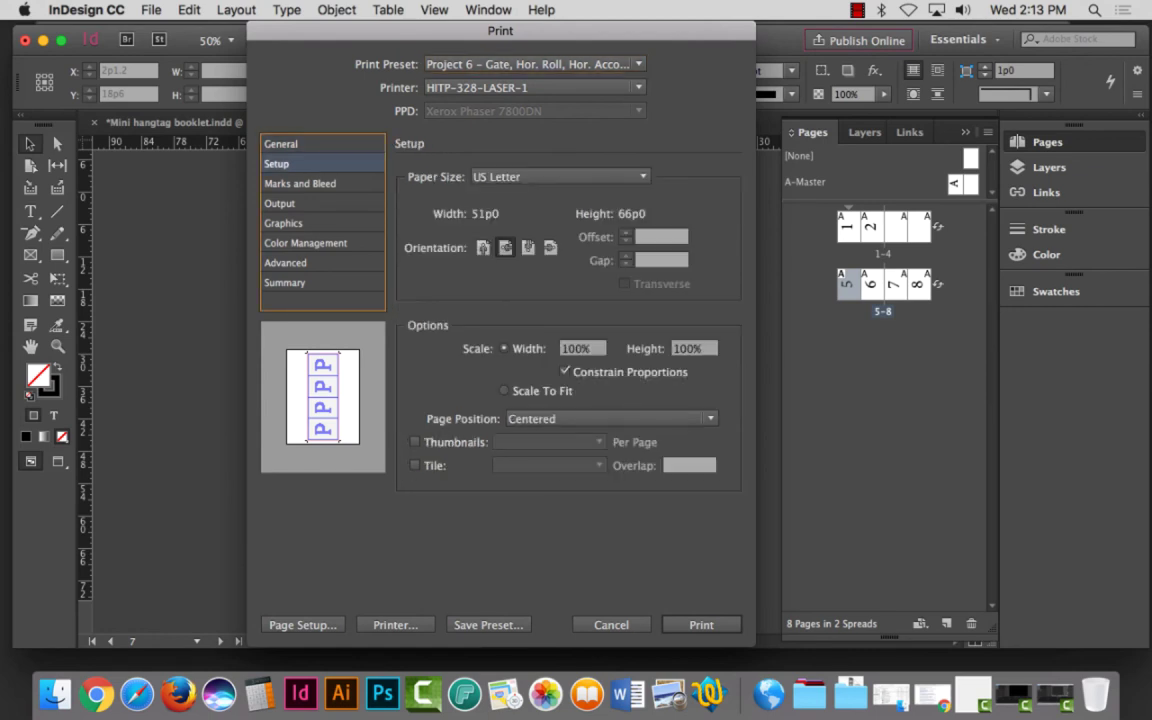
{"action": "key", "text": "Down"}
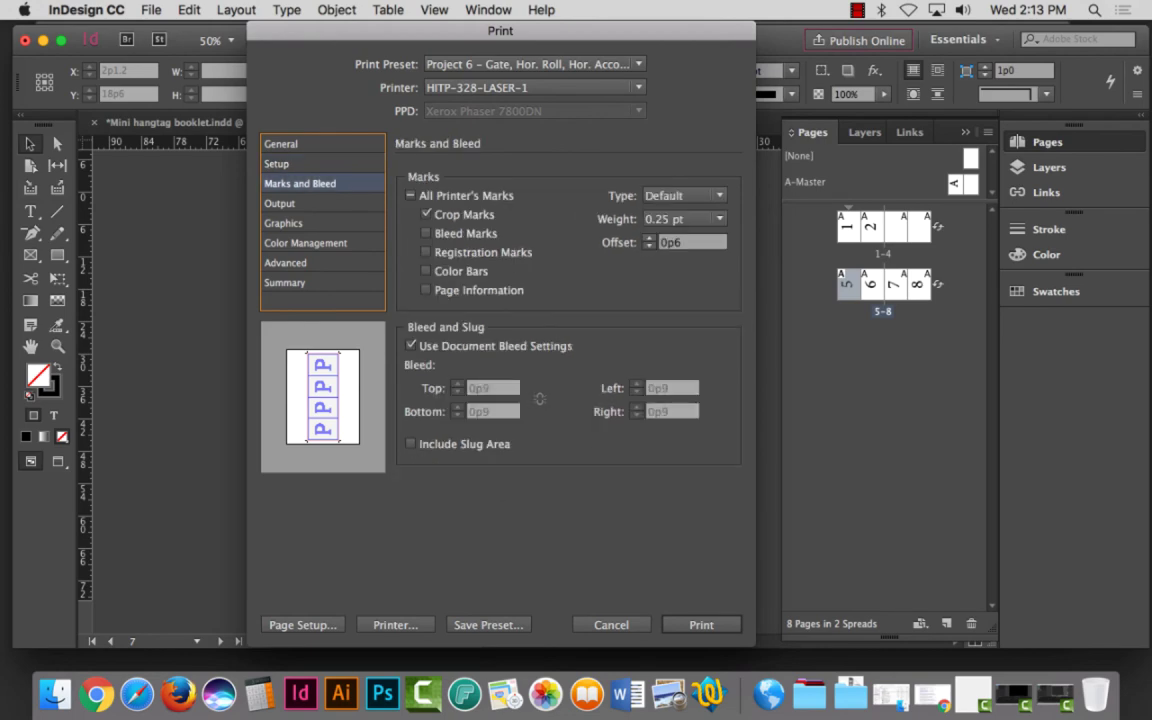
Step: Check that the Xerox Features use 2-Sided Print, print the document with the chosen preset and accept the print charge
{"action": "left_click", "coordinate": [395, 624]}
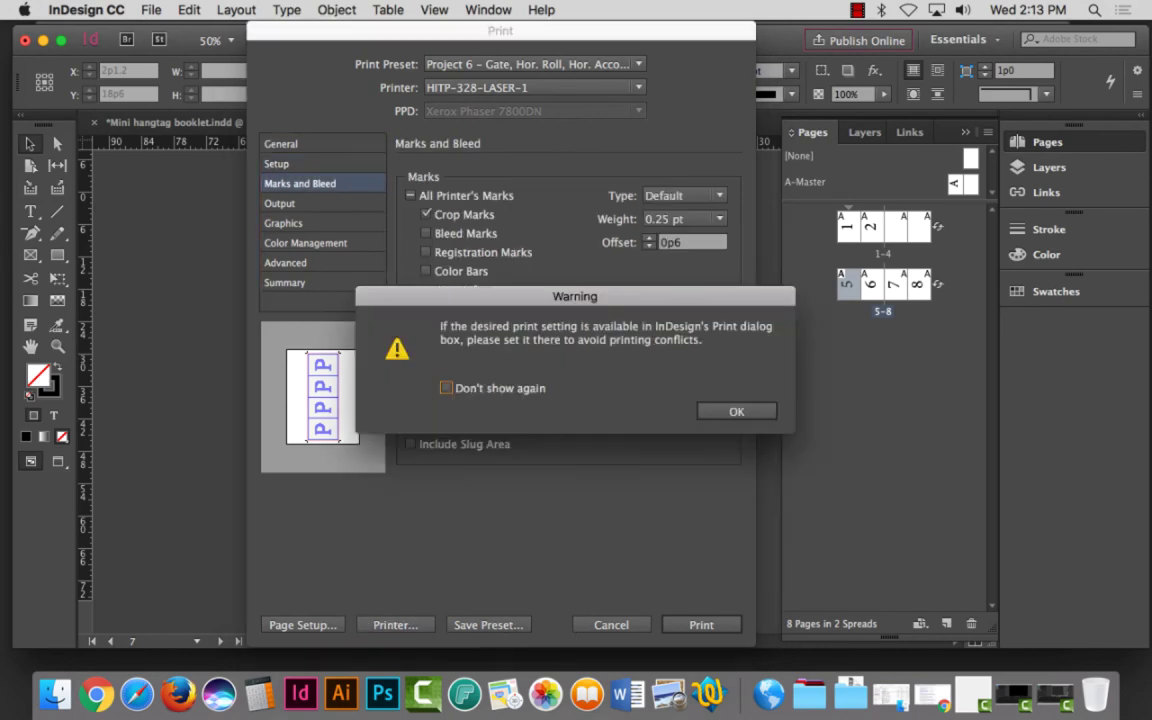
{"action": "left_click", "coordinate": [736, 411]}
{"action": "left_click", "coordinate": [527, 255]}
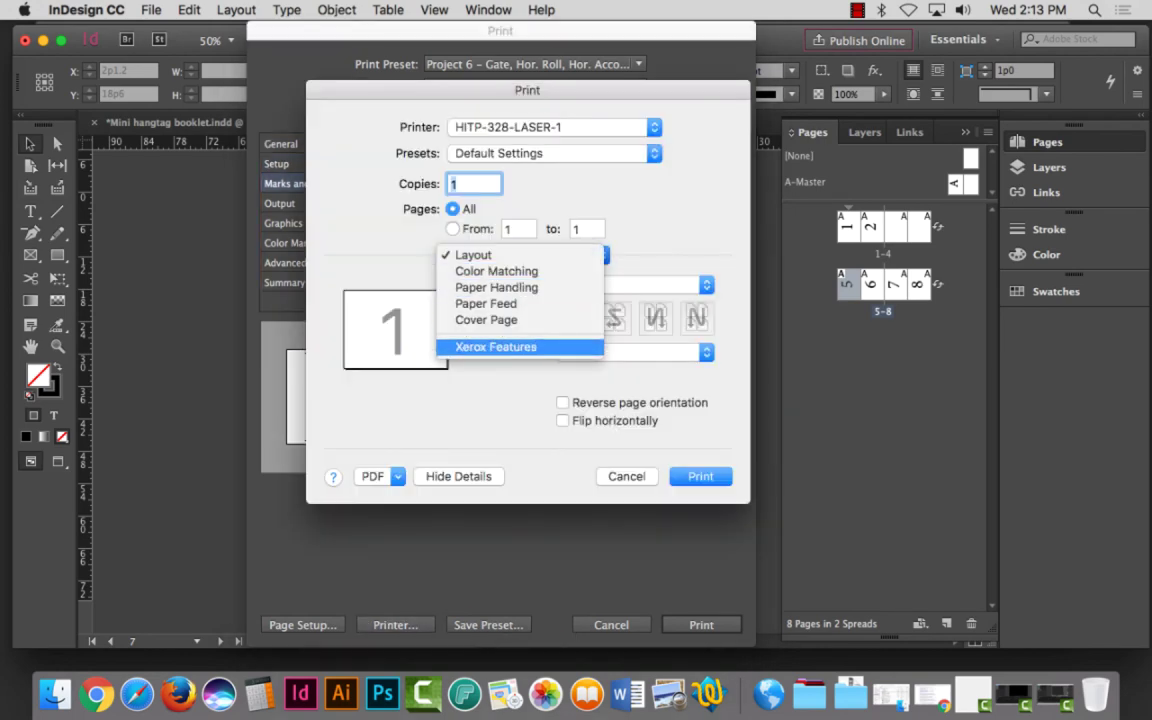
{"action": "left_click", "coordinate": [497, 347]}
{"action": "key", "text": "Return"}
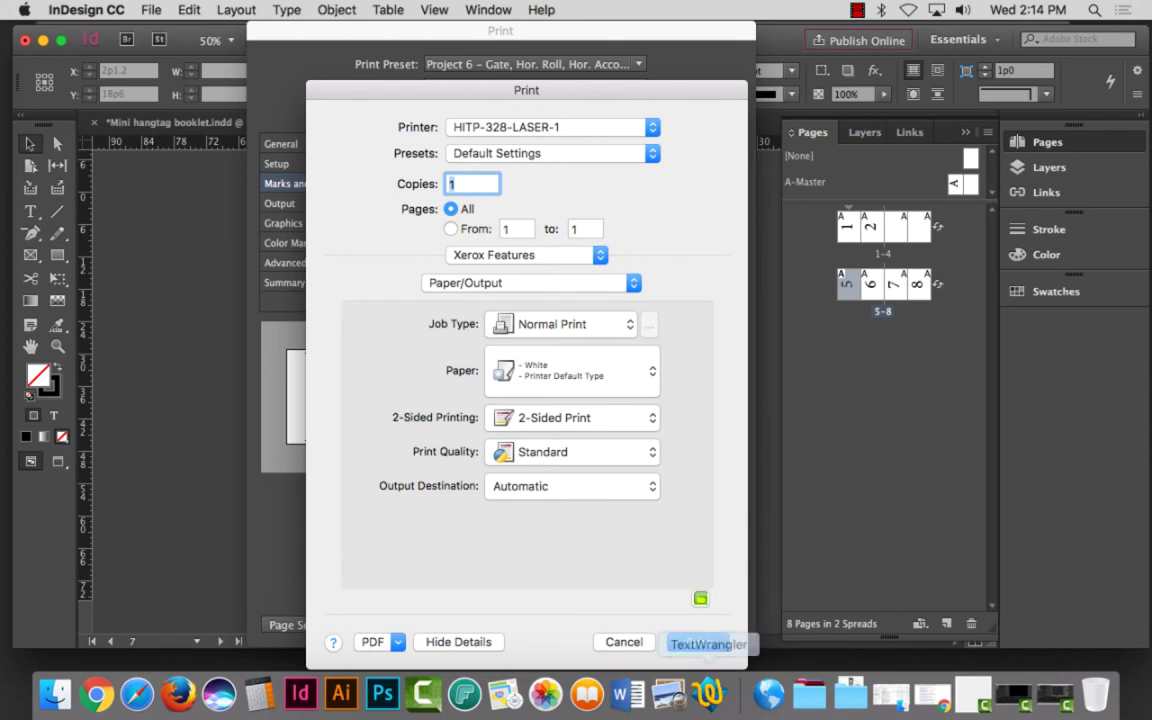
{"action": "key", "text": "Return"}
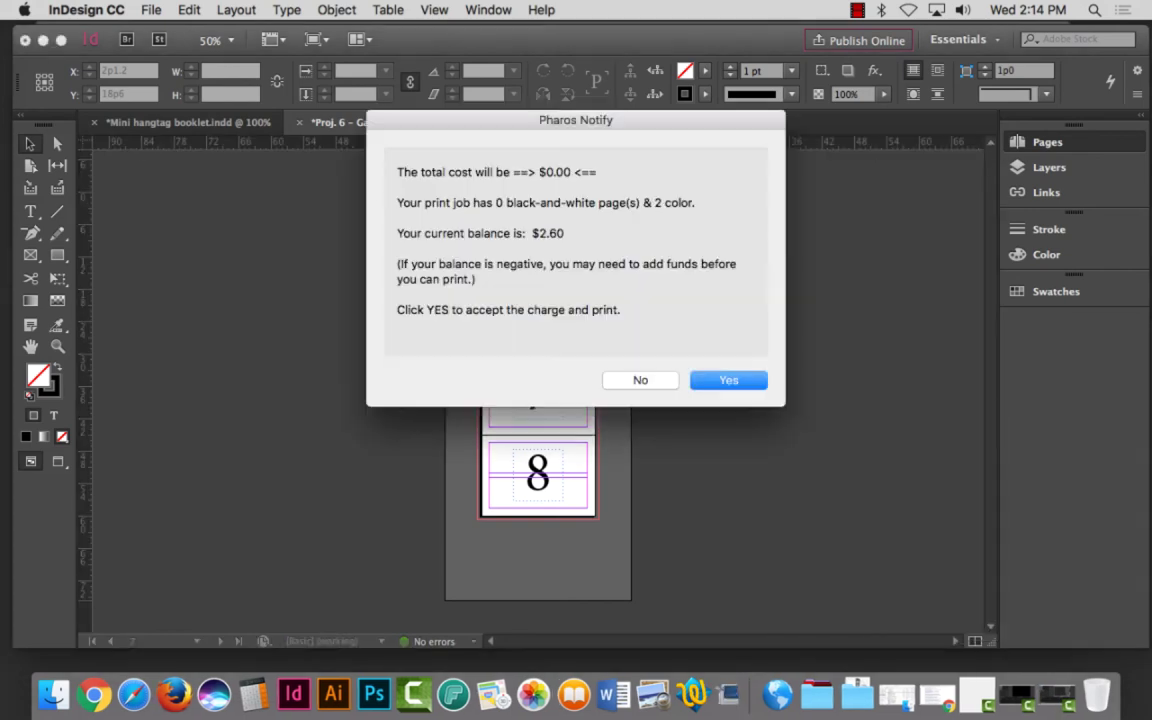
{"action": "key", "text": "Return"}
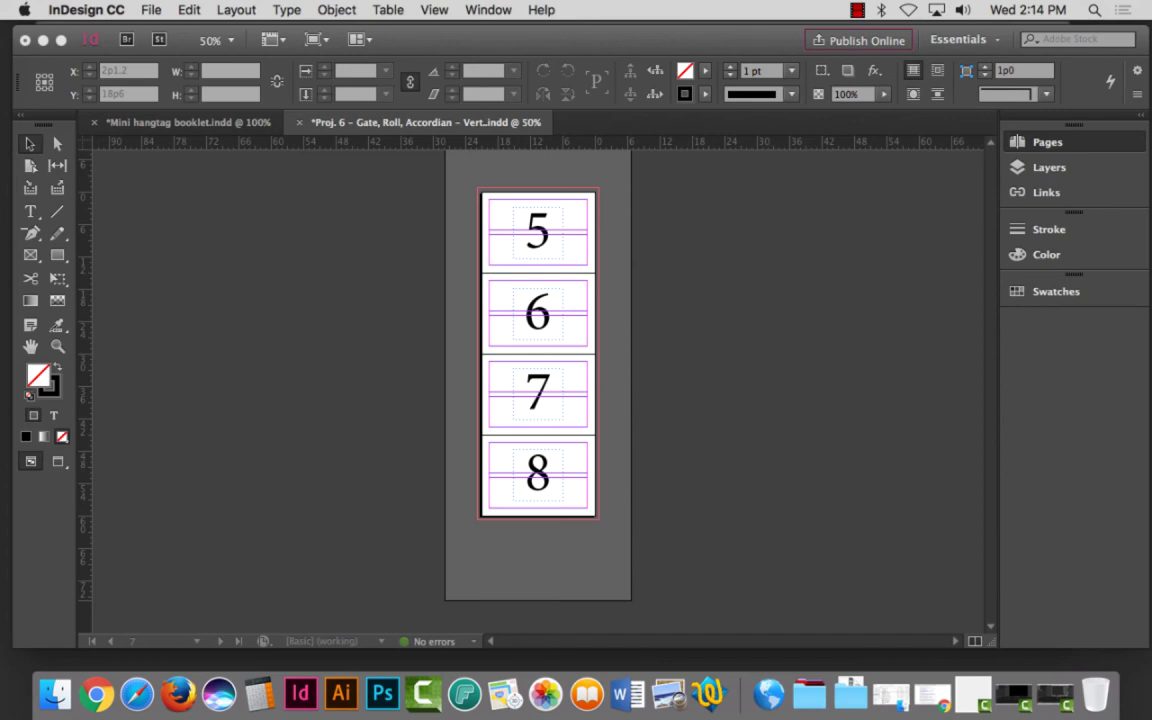
Step: Go to the spread of pages 1–4 and allow document pages to shuffle, without maintaining the current number of pages on the spreads
{"action": "key", "text": "super+F12"}
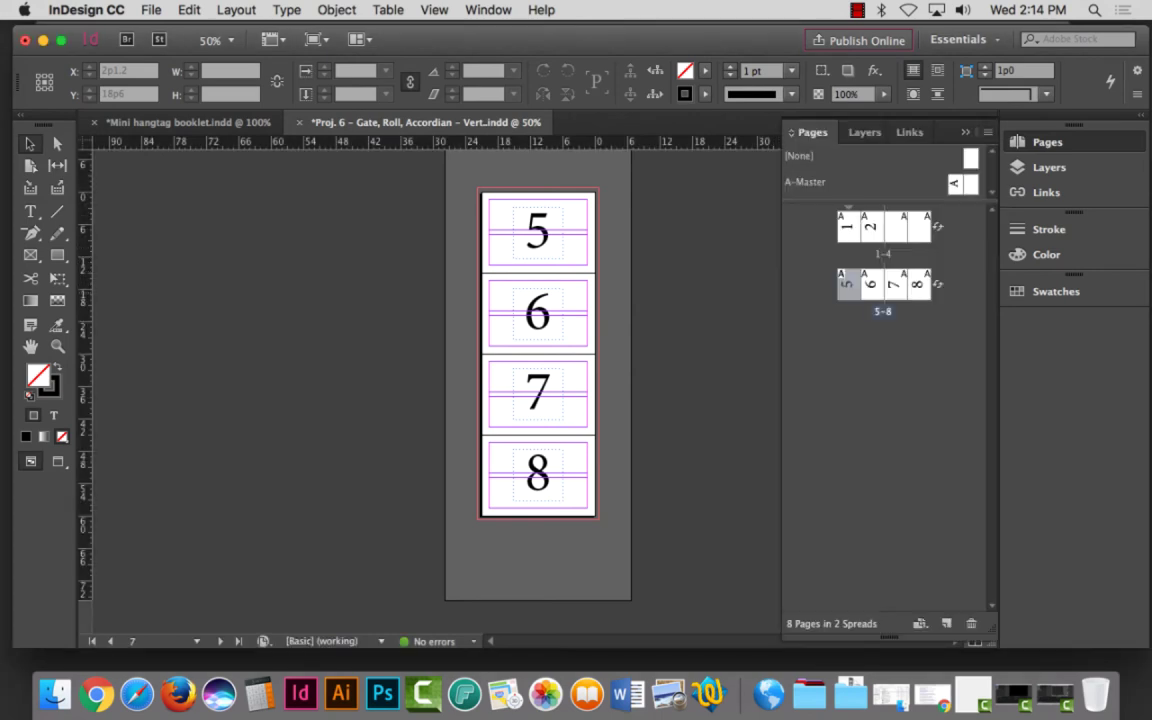
{"action": "double_click", "coordinate": [847, 228]}
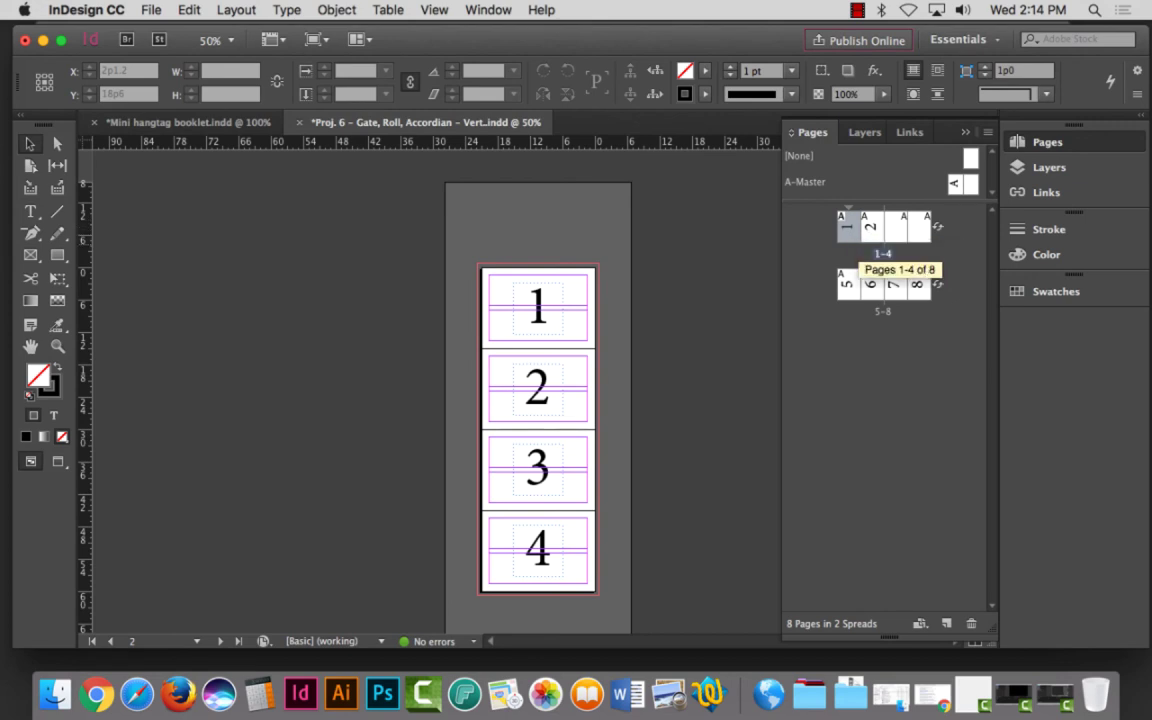
{"action": "right_click", "coordinate": [847, 230]}
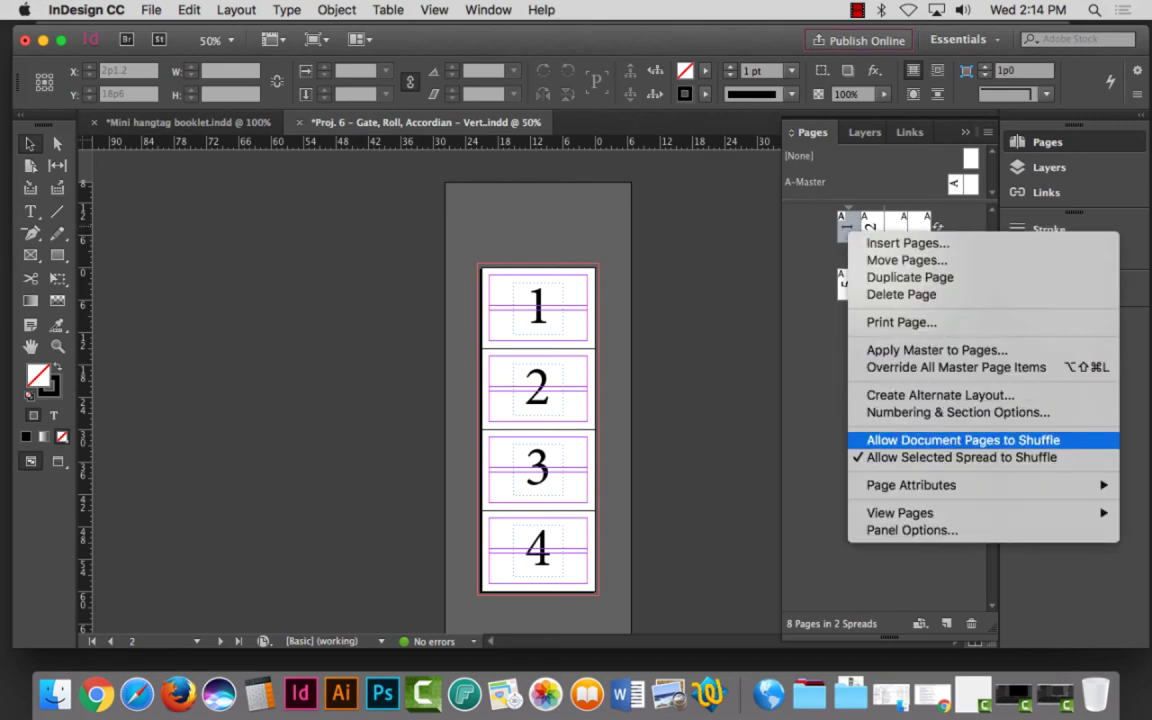
{"action": "left_click", "coordinate": [963, 440]}
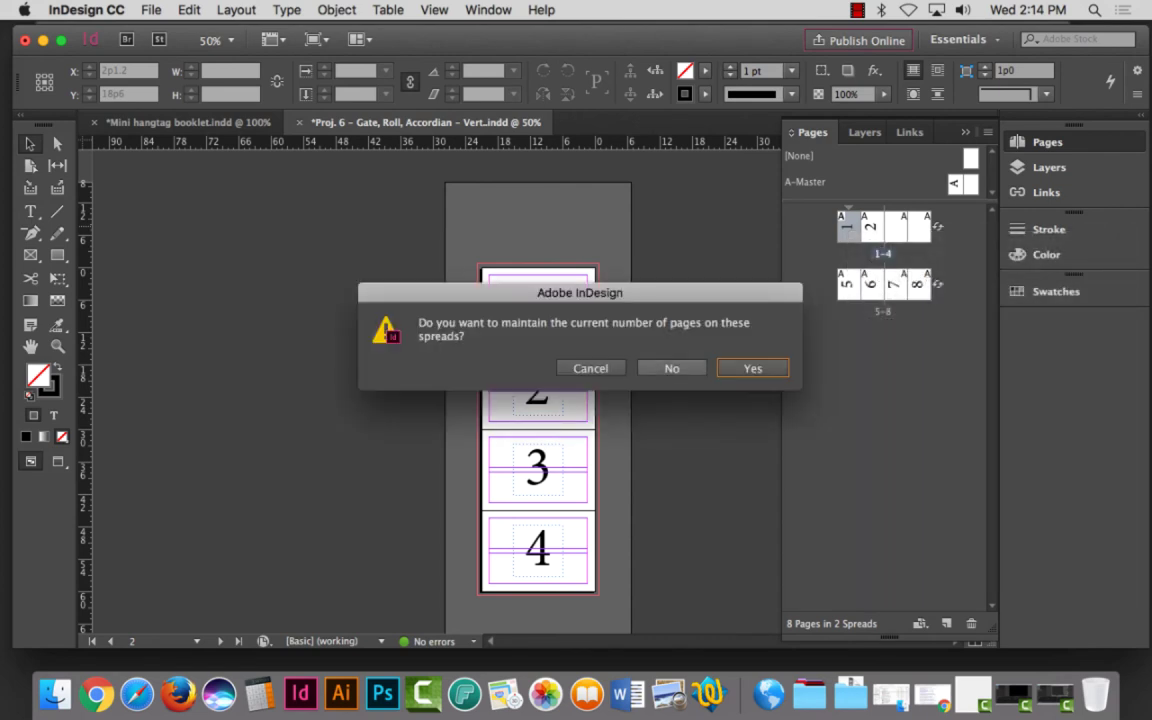
{"action": "left_click", "coordinate": [671, 368]}
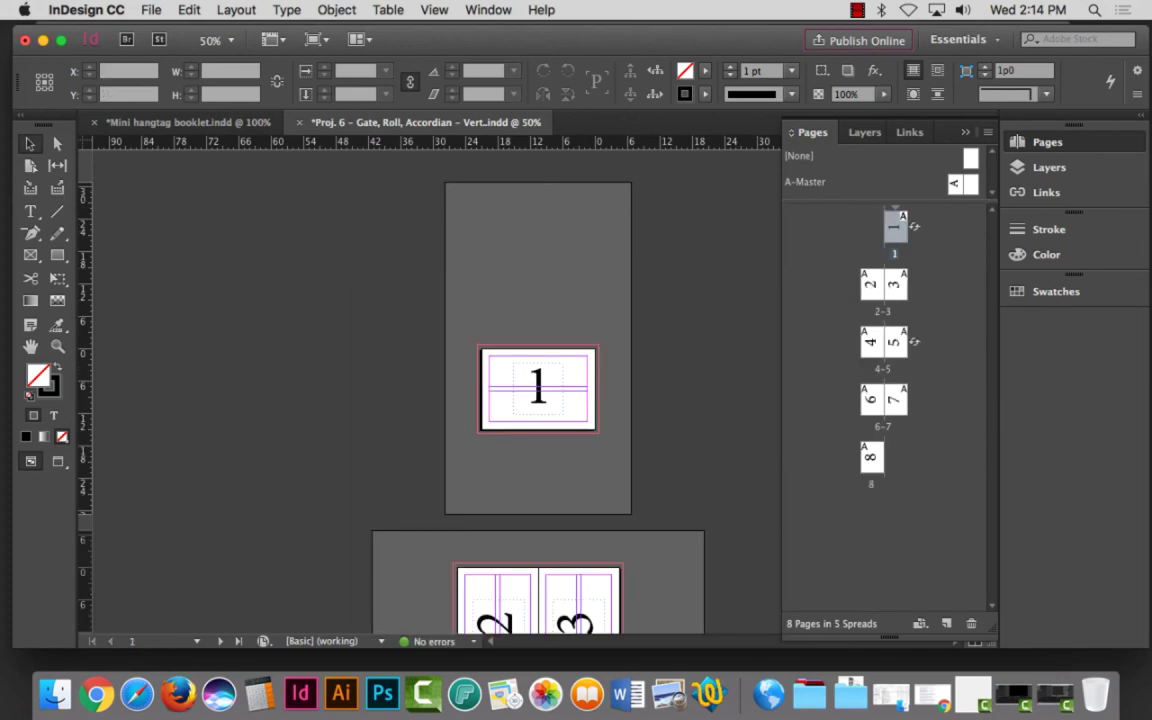
Step: Review the reshuffled pages and rotate the spread view of pages 2–3 by 90° clockwise
{"action": "scroll", "coordinate": [538, 390], "scroll_direction": "down", "scroll_amount": 5}
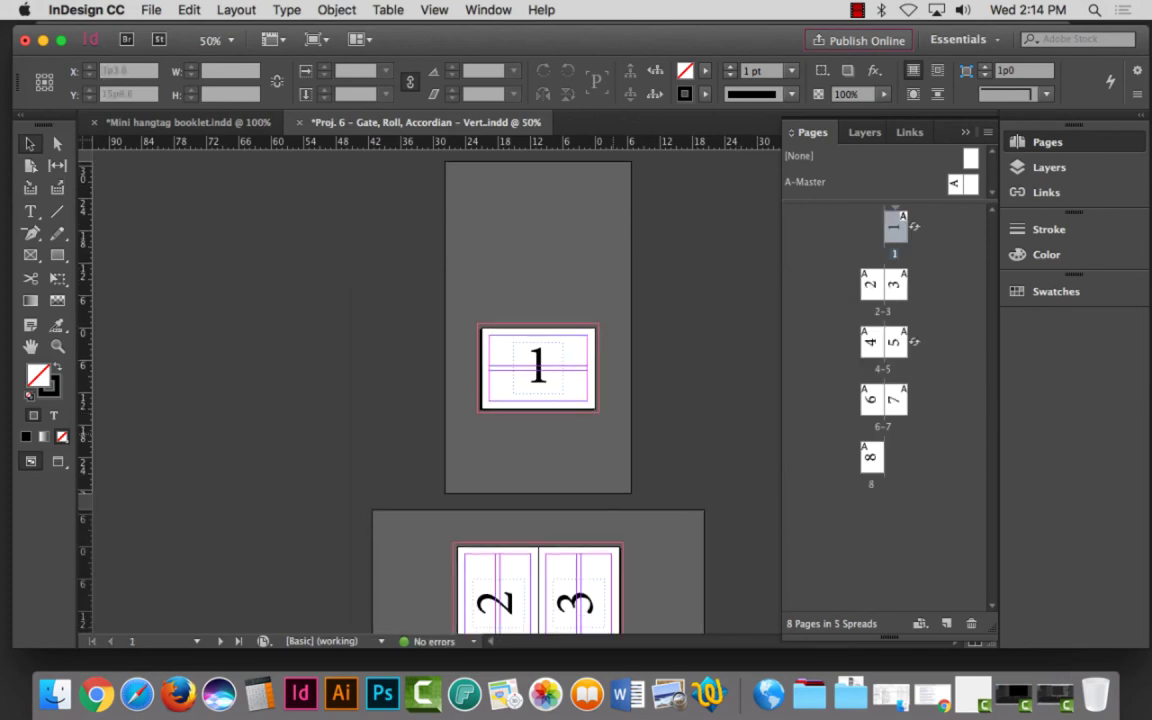
{"action": "scroll", "coordinate": [538, 390], "scroll_direction": "down", "scroll_amount": 10}
{"action": "scroll", "coordinate": [538, 390], "scroll_direction": "up", "scroll_amount": 13}
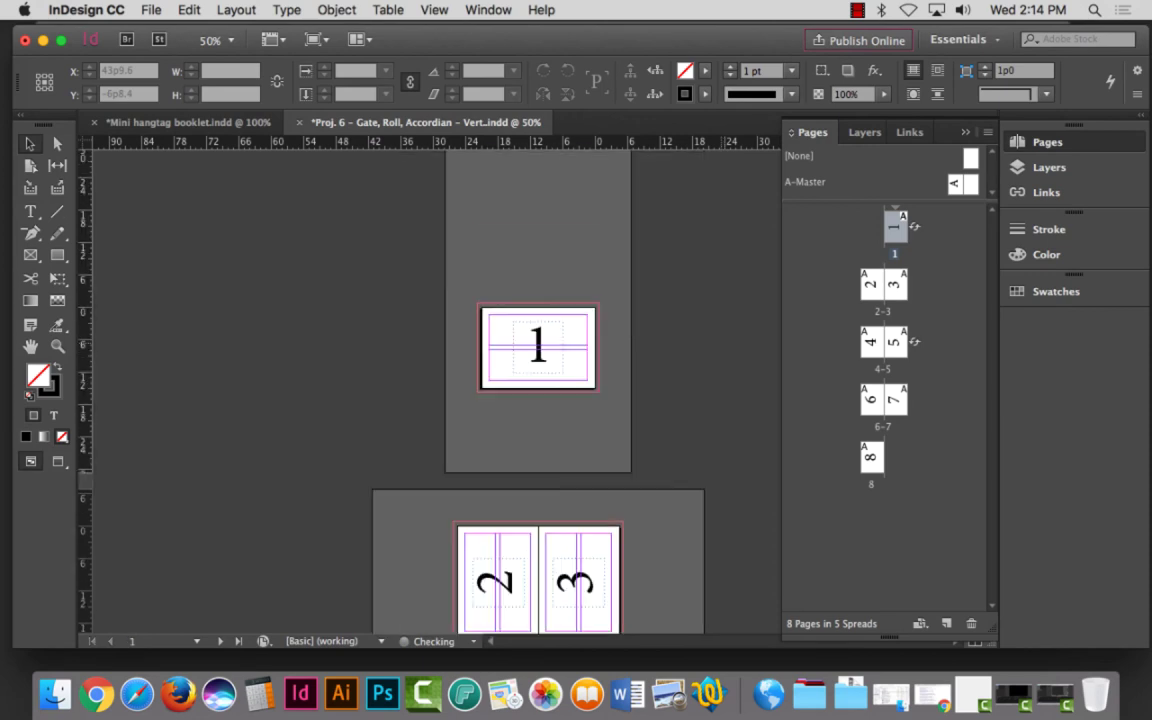
{"action": "scroll", "coordinate": [538, 390], "scroll_direction": "down", "scroll_amount": 4}
{"action": "right_click", "coordinate": [870, 286]}
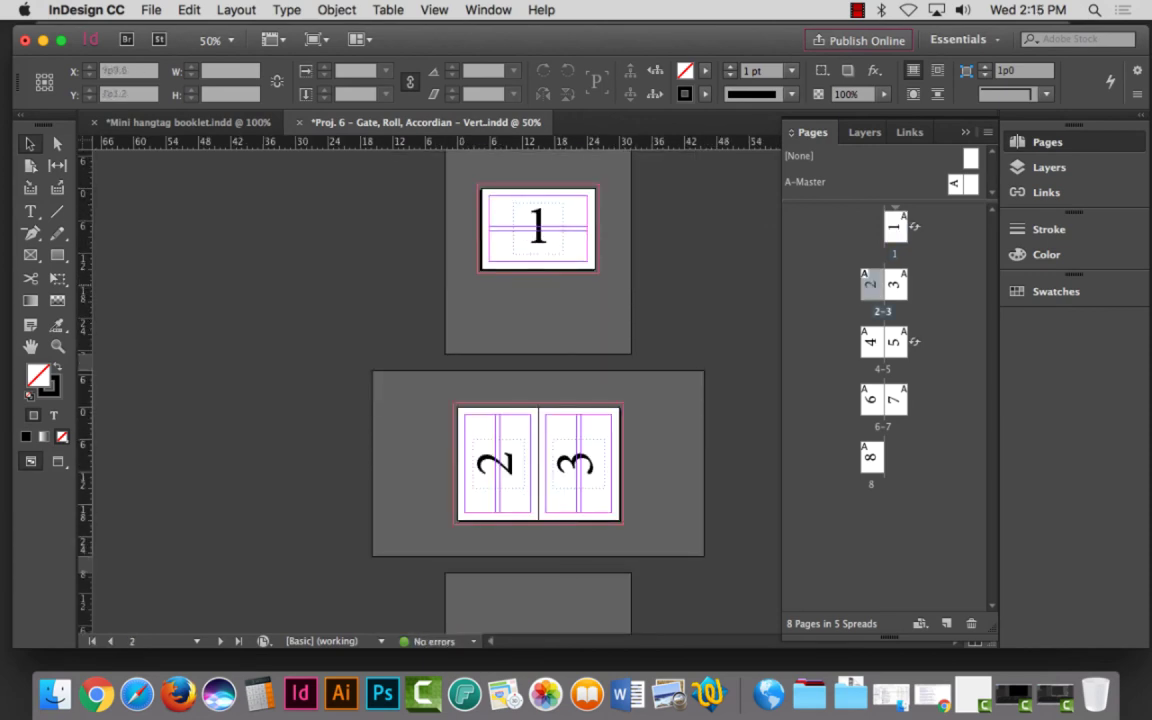
{"action": "mouse_move", "coordinate": [932, 542]}
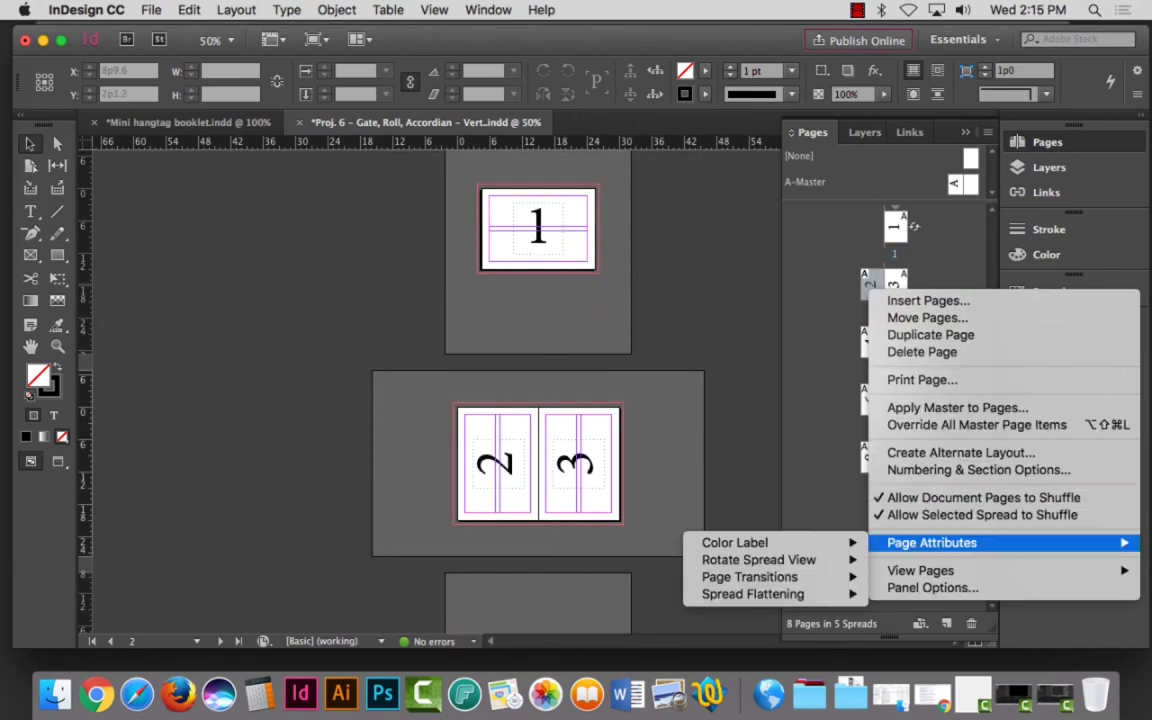
{"action": "mouse_move", "coordinate": [758, 560]}
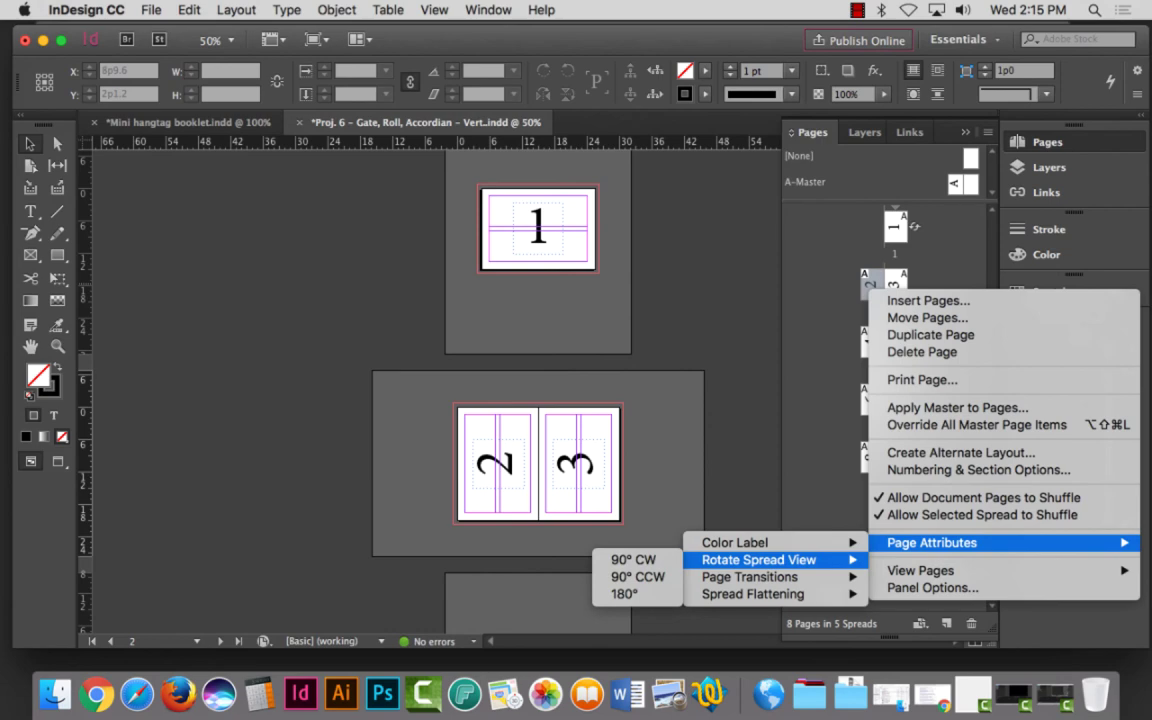
{"action": "left_click", "coordinate": [633, 560]}
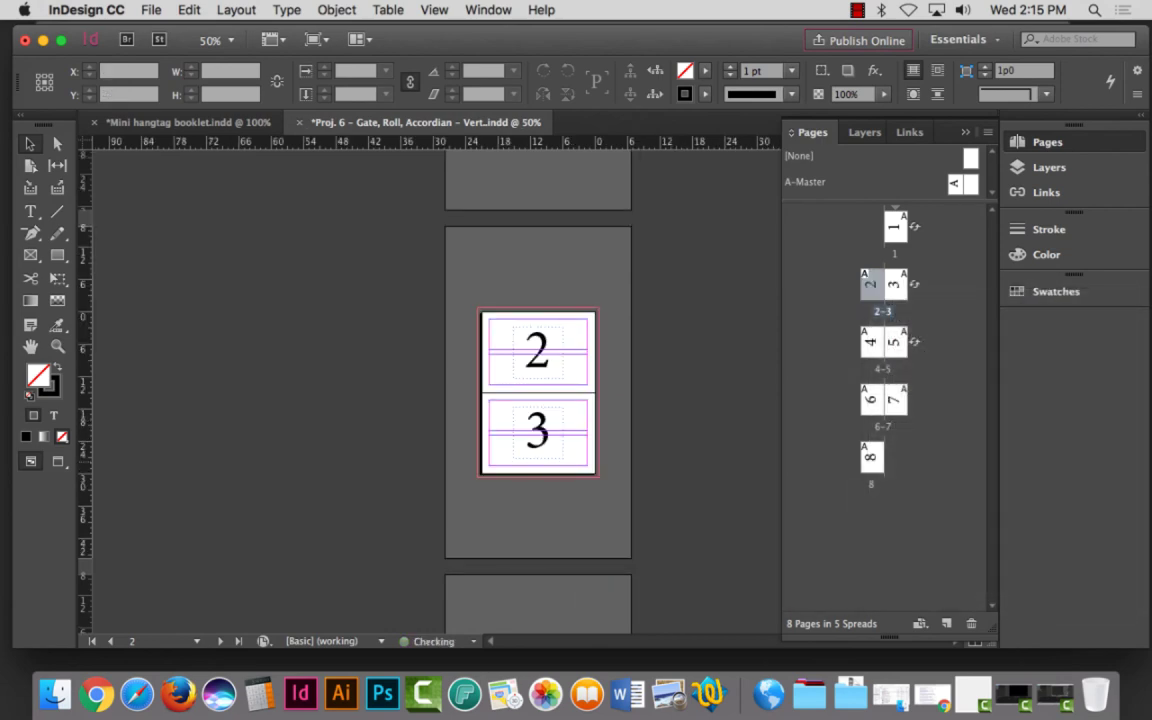
Step: Rotate the spread view of pages 6–7 by 90° clockwise and look through the spreads again
{"action": "scroll", "coordinate": [440, 390], "scroll_direction": "down", "scroll_amount": 5}
{"action": "scroll", "coordinate": [538, 390], "scroll_direction": "down", "scroll_amount": 3}
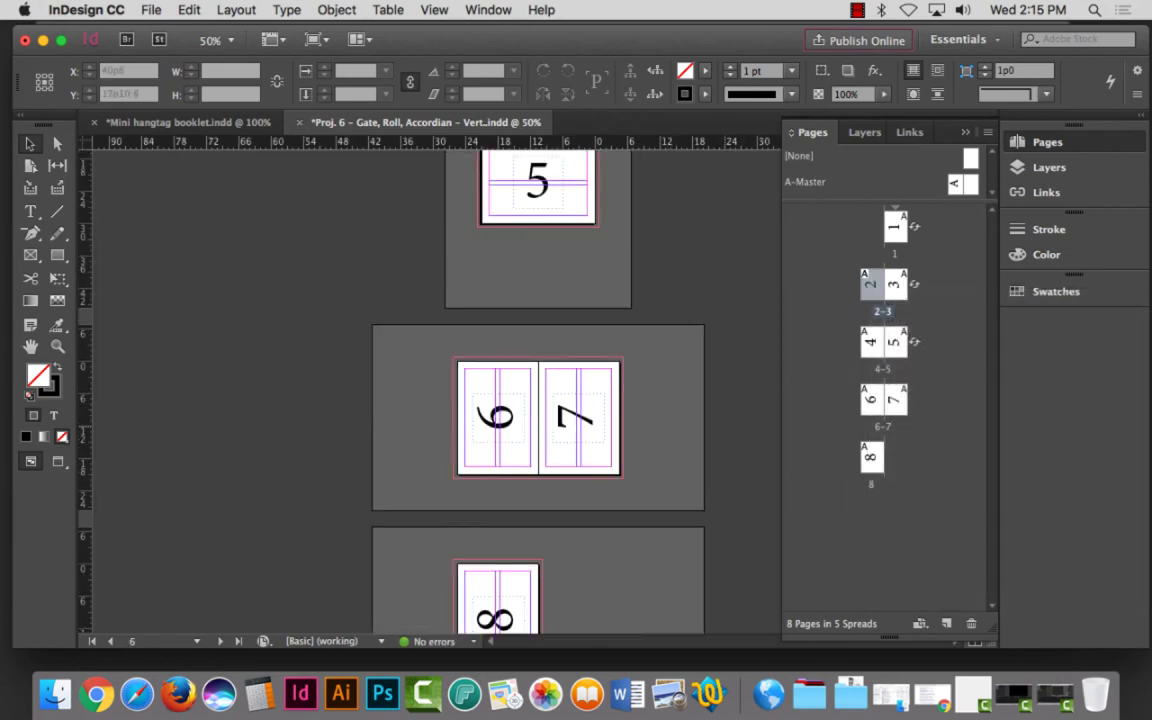
{"action": "right_click", "coordinate": [876, 400]}
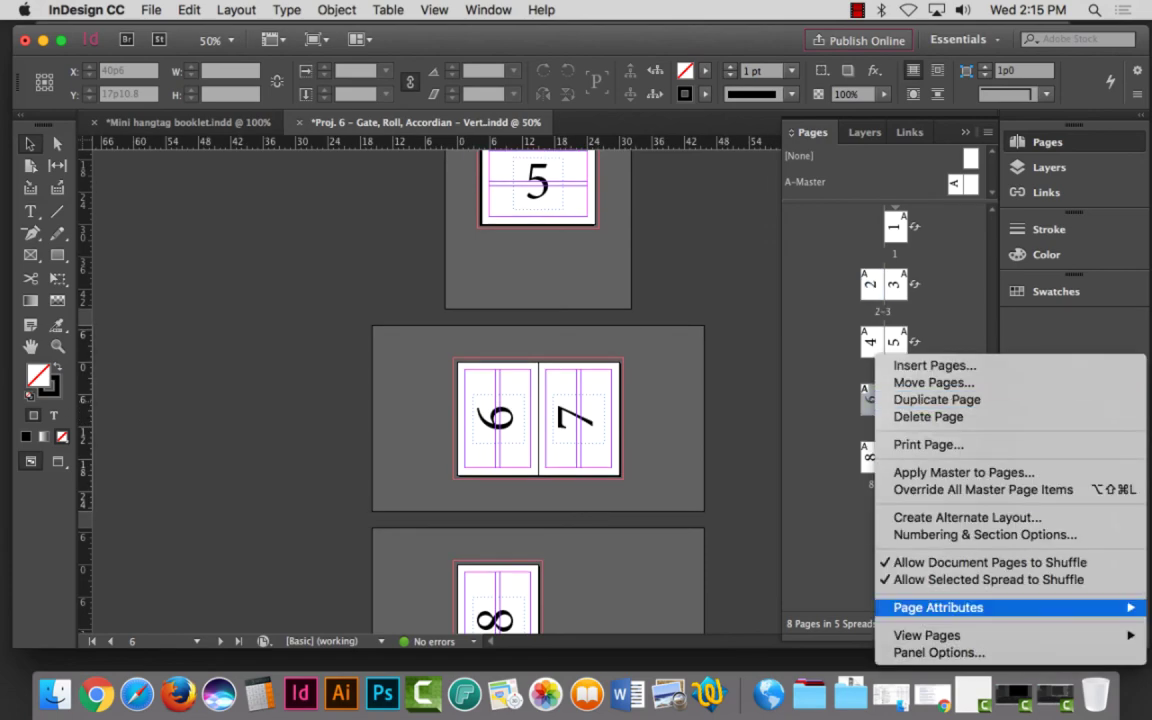
{"action": "mouse_move", "coordinate": [938, 607]}
{"action": "mouse_move", "coordinate": [765, 618]}
{"action": "left_click", "coordinate": [635, 618]}
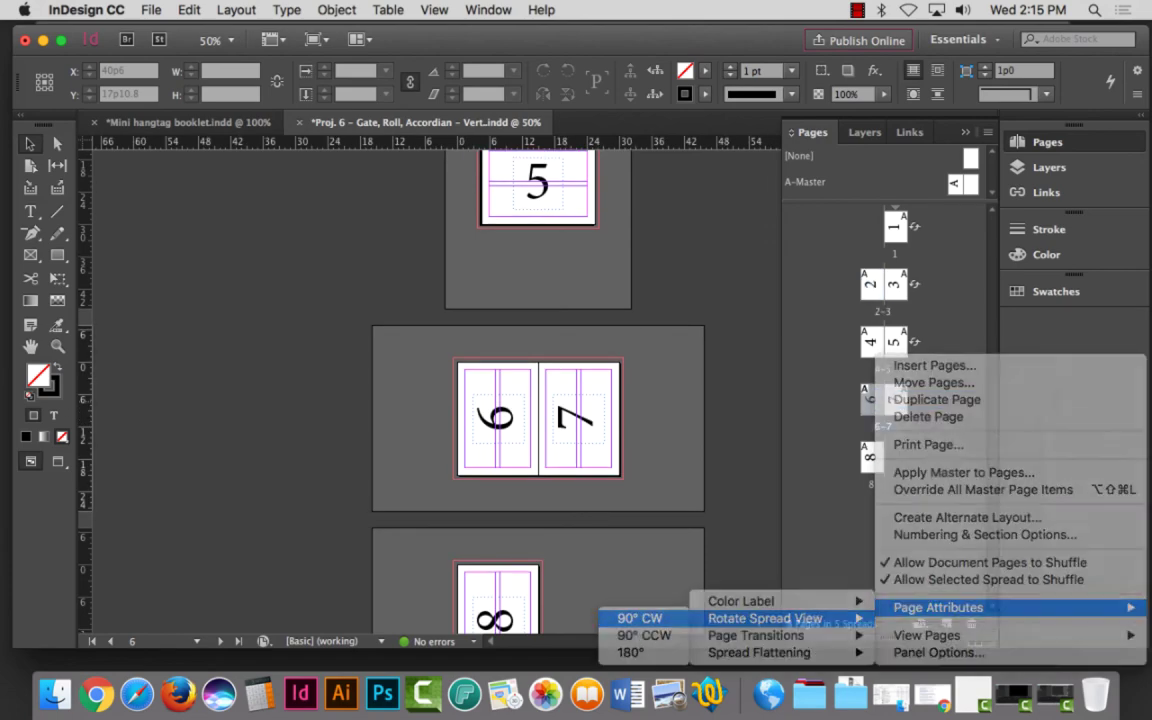
{"action": "scroll", "coordinate": [538, 390], "scroll_direction": "down", "scroll_amount": 3}
{"action": "scroll", "coordinate": [538, 390], "scroll_direction": "up", "scroll_amount": 10}
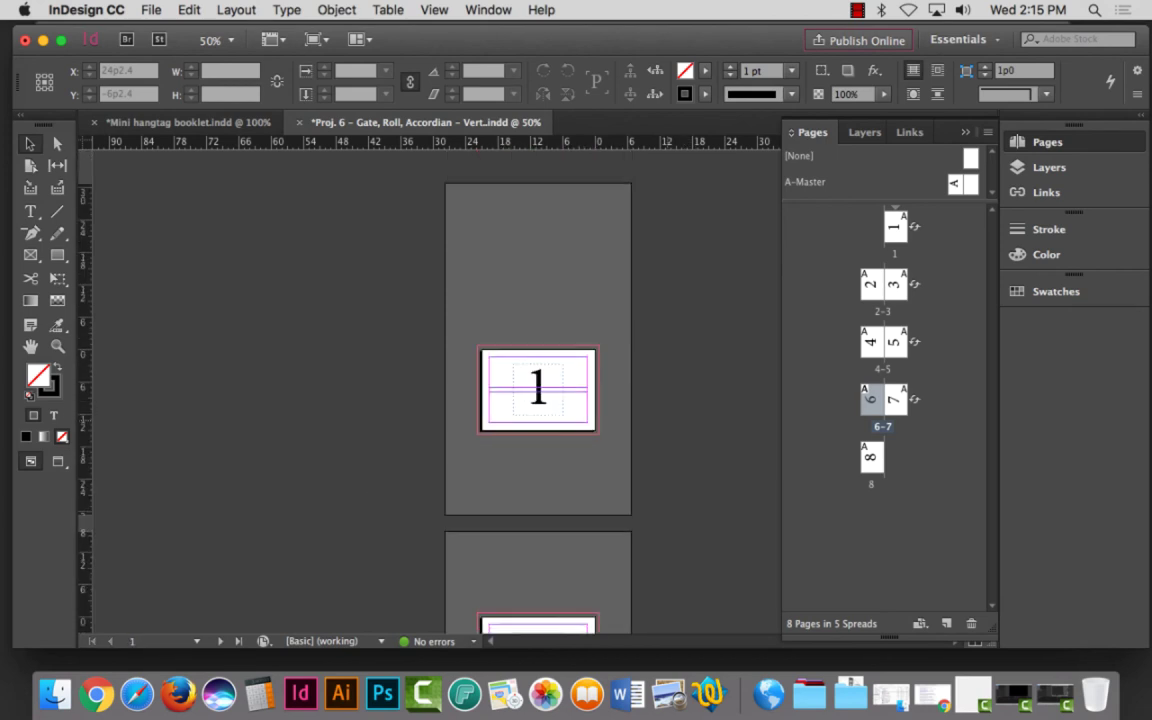
Step: Rotate the spread view of page 8 by 90° clockwise
{"action": "scroll", "coordinate": [538, 390], "scroll_direction": "down", "scroll_amount": 10}
{"action": "left_click", "coordinate": [487, 434]}
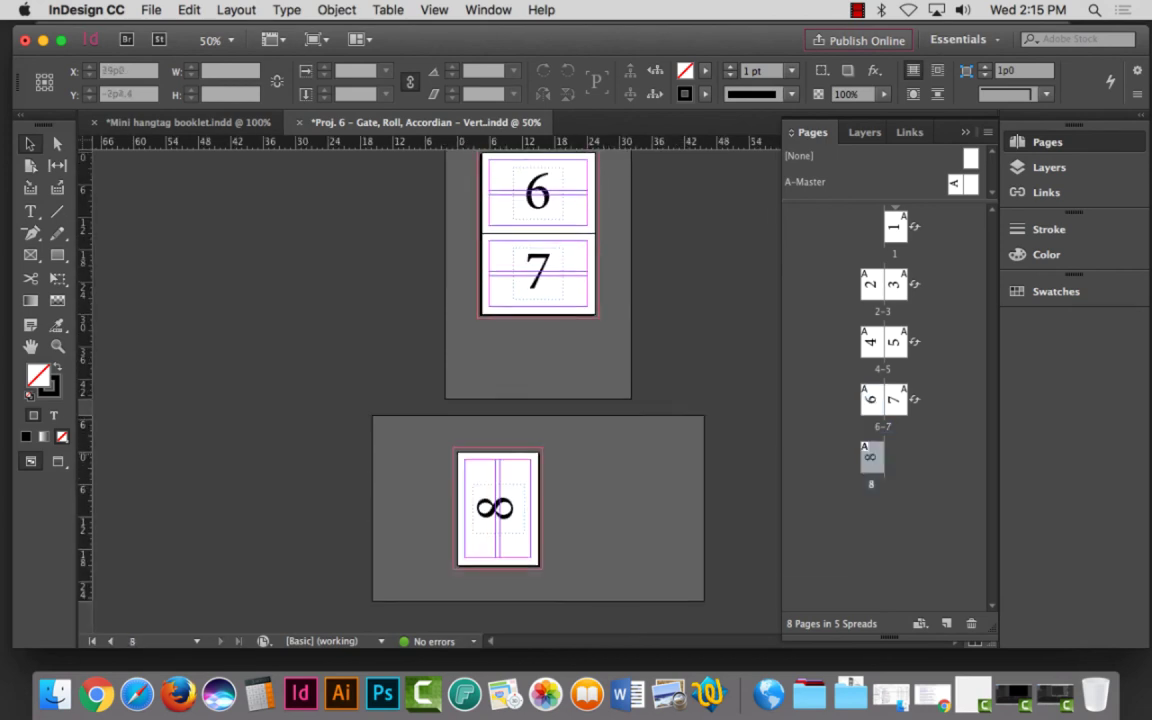
{"action": "right_click", "coordinate": [487, 434]}
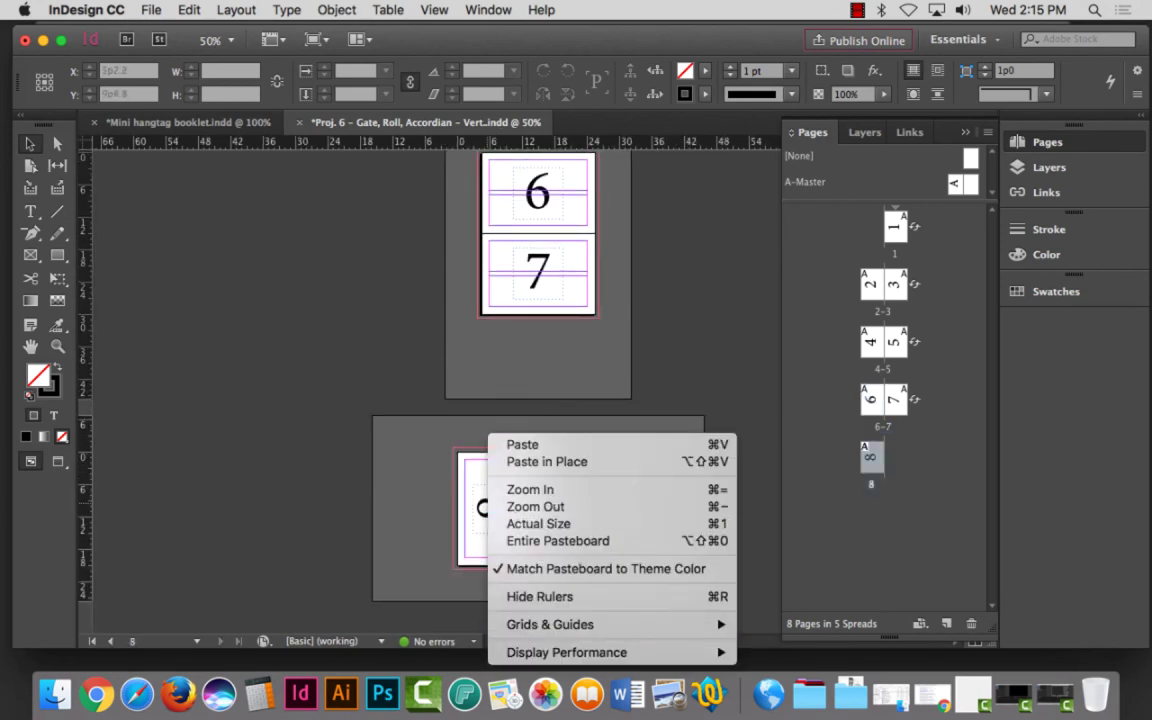
{"action": "left_click", "coordinate": [882, 455]}
{"action": "right_click", "coordinate": [884, 455]}
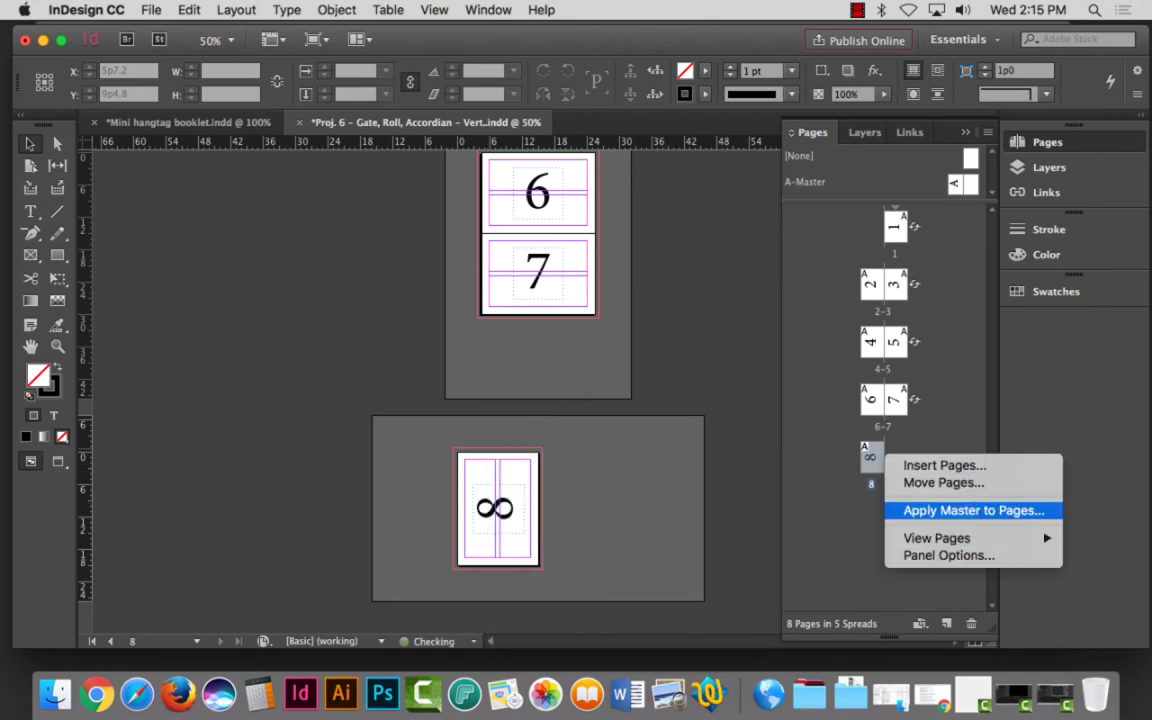
{"action": "key", "text": "Escape"}
{"action": "right_click", "coordinate": [868, 354]}
{"action": "mouse_move", "coordinate": [930, 607]}
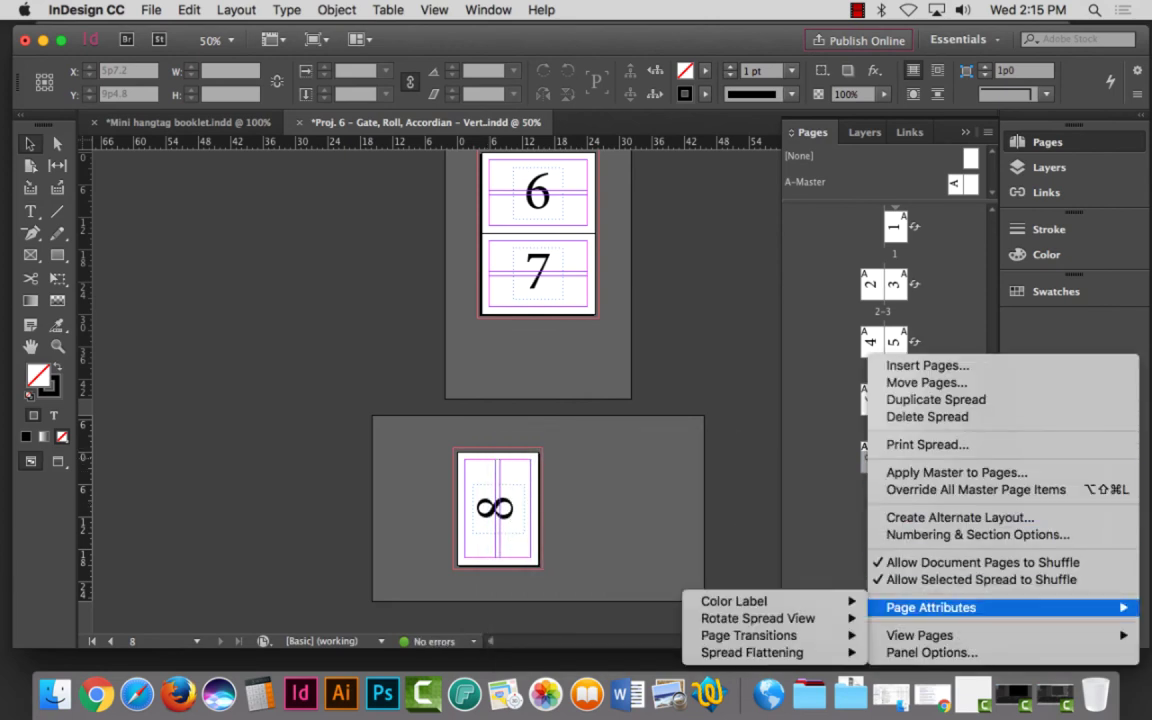
{"action": "mouse_move", "coordinate": [757, 618]}
{"action": "left_click", "coordinate": [618, 618]}
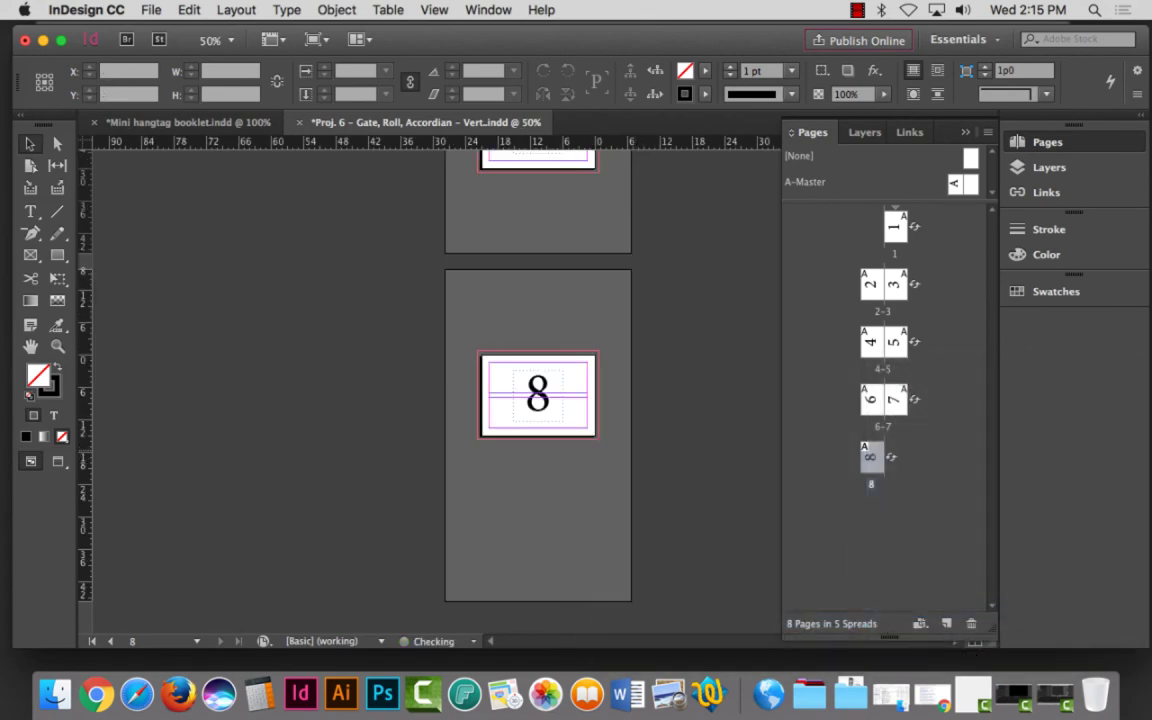
Step: Look through all the rotated spreads from page 1 to page 8 and return to page 1
{"action": "scroll", "coordinate": [537, 390], "scroll_direction": "up", "scroll_amount": 4}
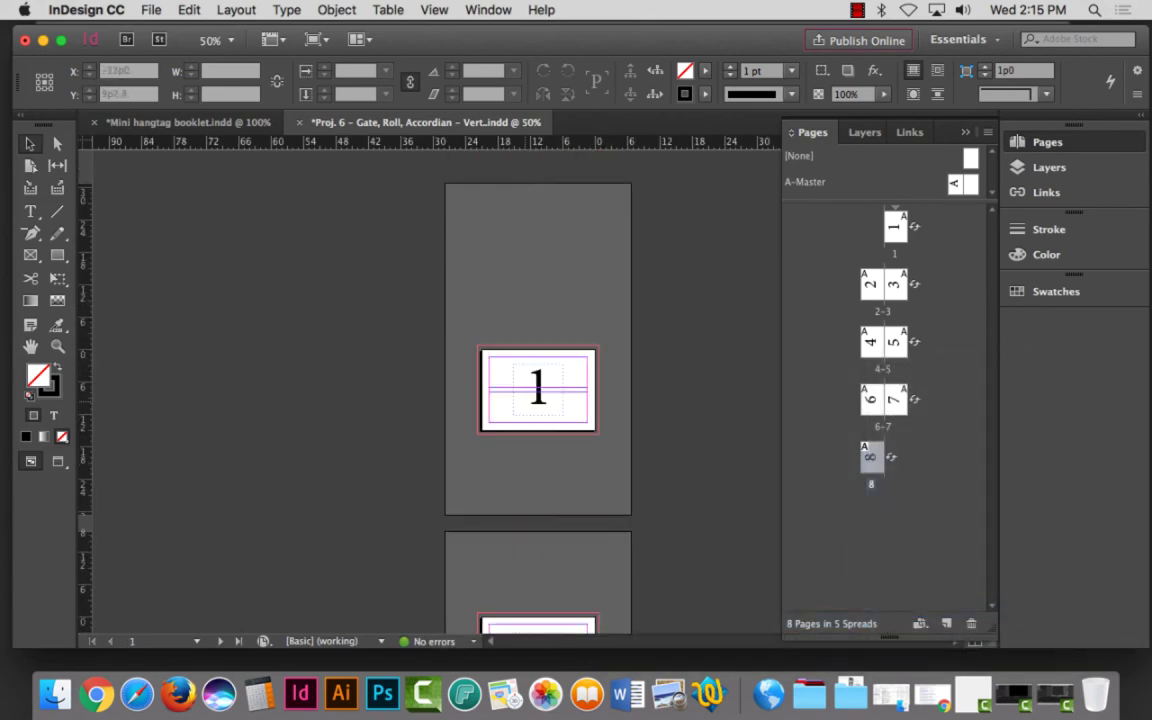
{"action": "key", "text": "alt+Page_Down"}
{"action": "key", "text": "alt+Page_Down"}
{"action": "key", "text": "alt+Page_Down"}
{"action": "key", "text": "alt+Page_Down"}
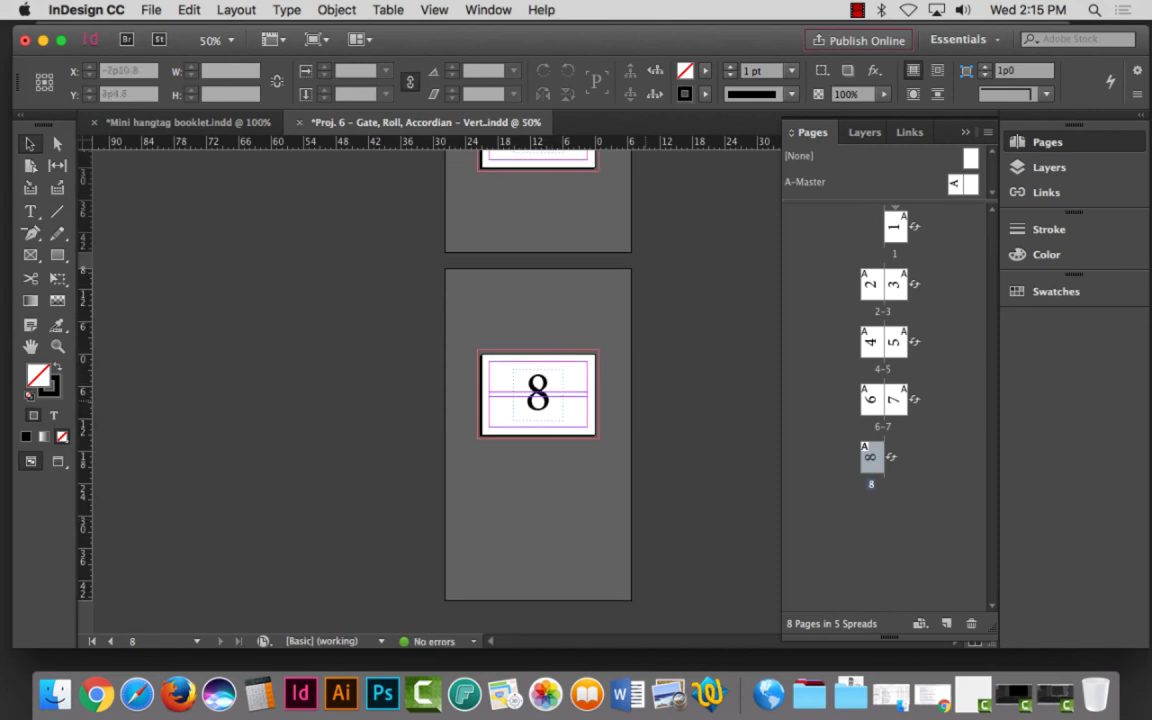
{"action": "scroll", "coordinate": [537, 391], "scroll_direction": "up", "scroll_amount": 15}
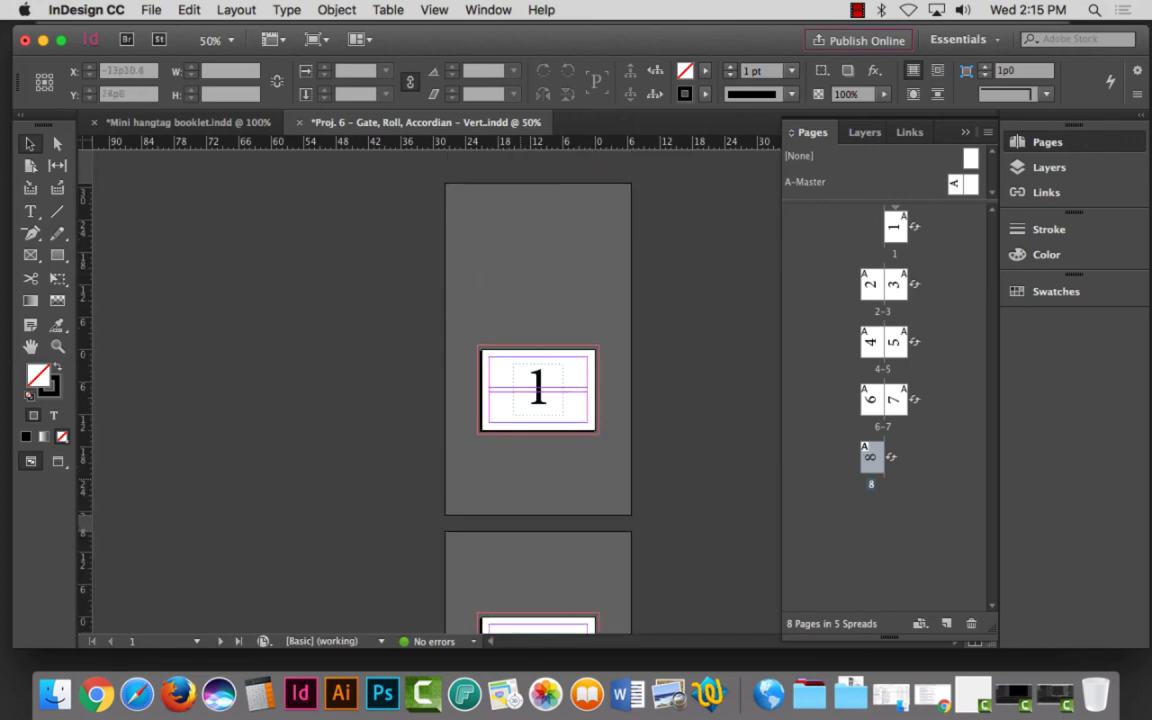
{"action": "scroll", "coordinate": [537, 391], "scroll_direction": "down", "scroll_amount": 9}
{"action": "scroll", "coordinate": [537, 391], "scroll_direction": "down", "scroll_amount": 6}
{"action": "scroll", "coordinate": [537, 391], "scroll_direction": "up", "scroll_amount": 15}
Step: Save the document under the new name "Proj. 6 - Calendar" in the Project 6 - Hang tag folder
{"action": "left_click", "coordinate": [150, 9]}
{"action": "left_click", "coordinate": [175, 144]}
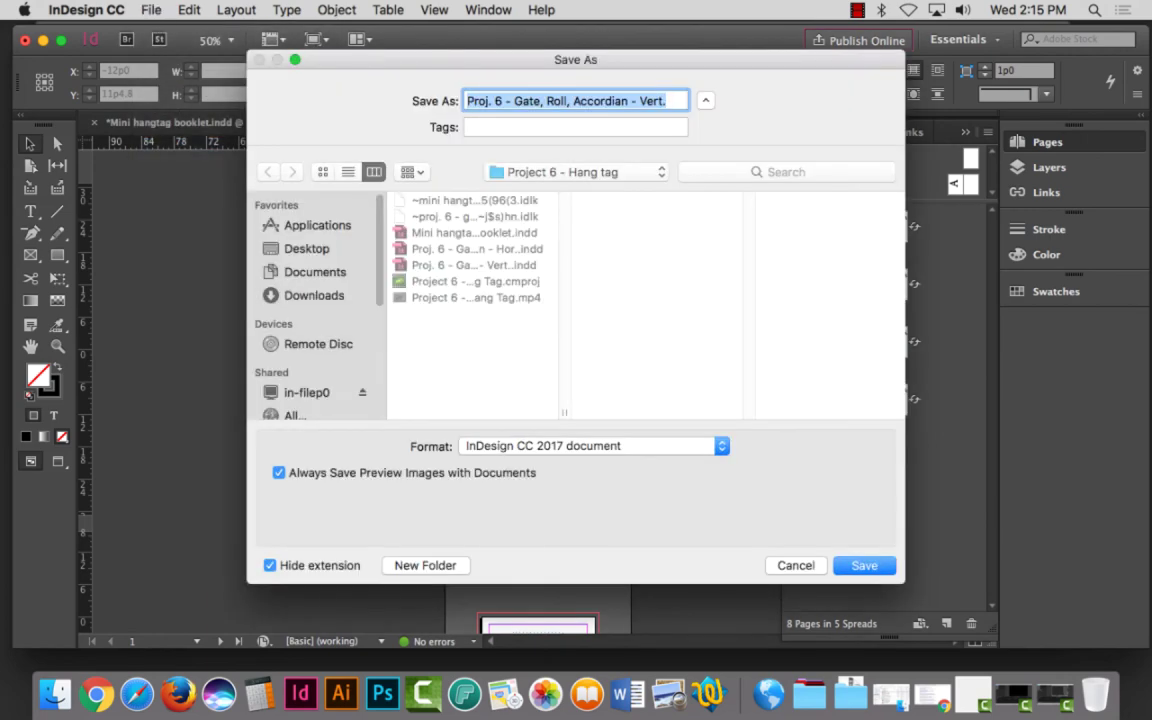
{"action": "left_click_drag", "start_coordinate": [523, 100], "coordinate": [628, 101]}
{"action": "key", "text": "BackSpace"}
{"action": "key", "text": "BackSpace"}
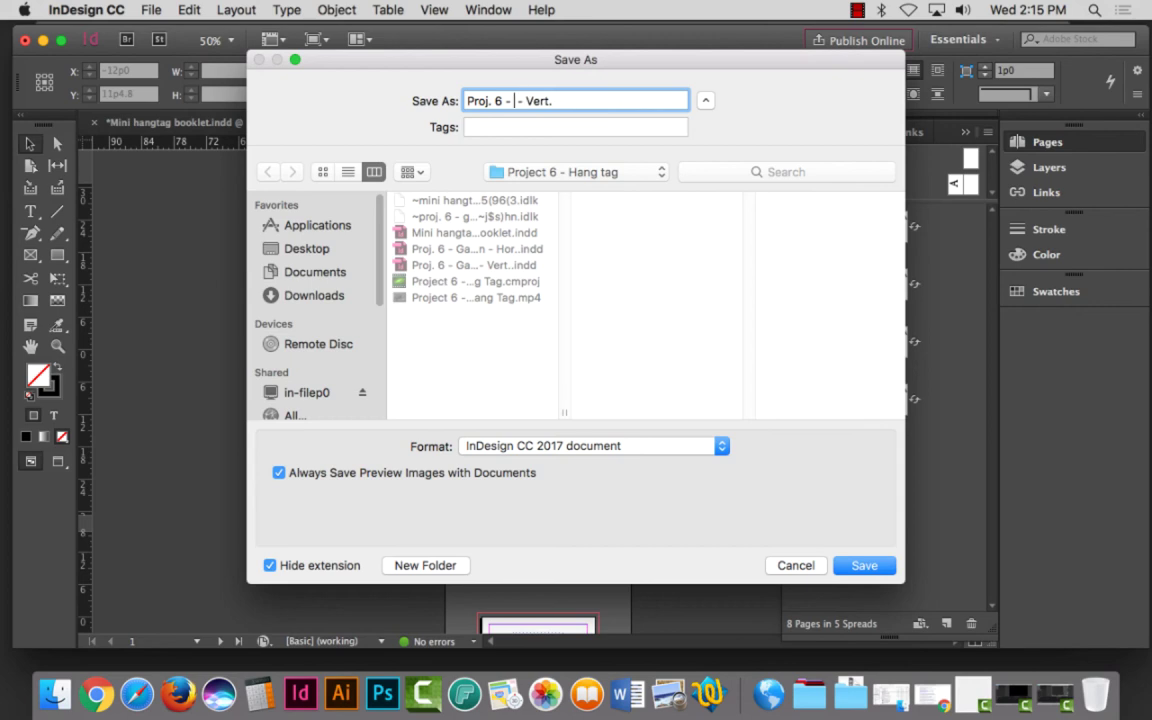
{"action": "left_click_drag", "start_coordinate": [554, 101], "coordinate": [518, 101]}
{"action": "key", "text": "BackSpace"}
{"action": "type", "text": "Calendar"}
{"action": "left_click", "coordinate": [517, 101]}
{"action": "key", "text": "BackSpace"}
{"action": "key", "text": "Return"}
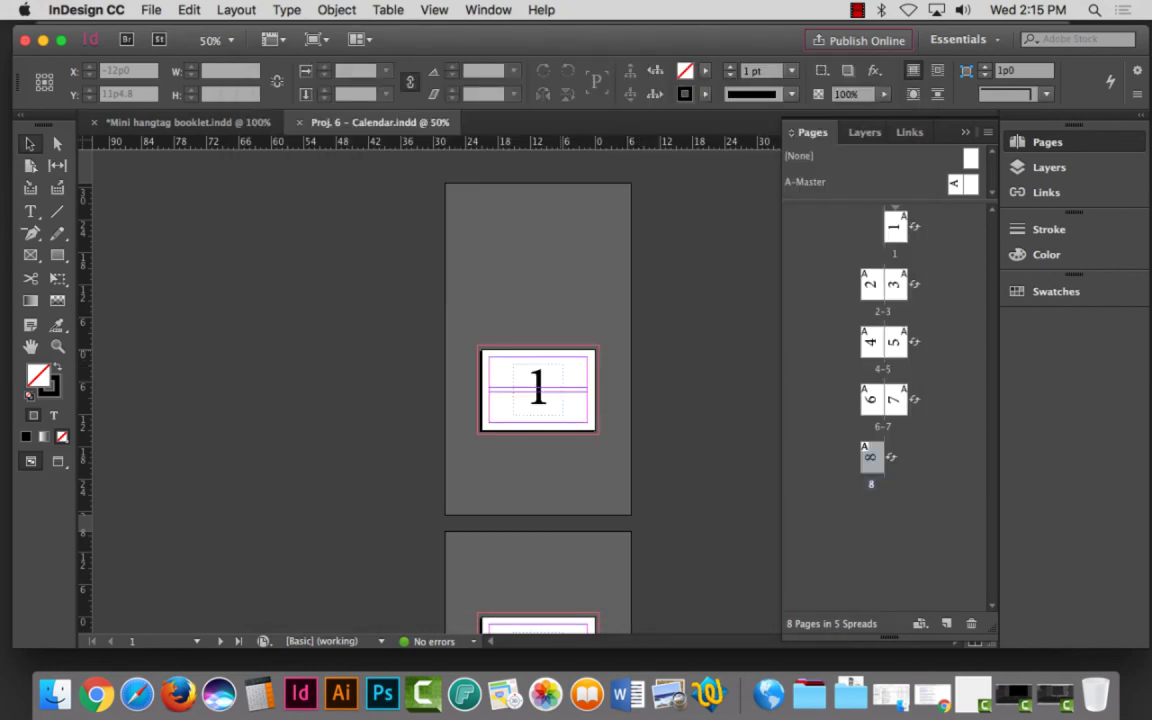
Step: Start booklet printing for the calendar document and preview its 2-up saddle stitch spreads
{"action": "scroll", "coordinate": [537, 390], "scroll_direction": "down", "scroll_amount": 15}
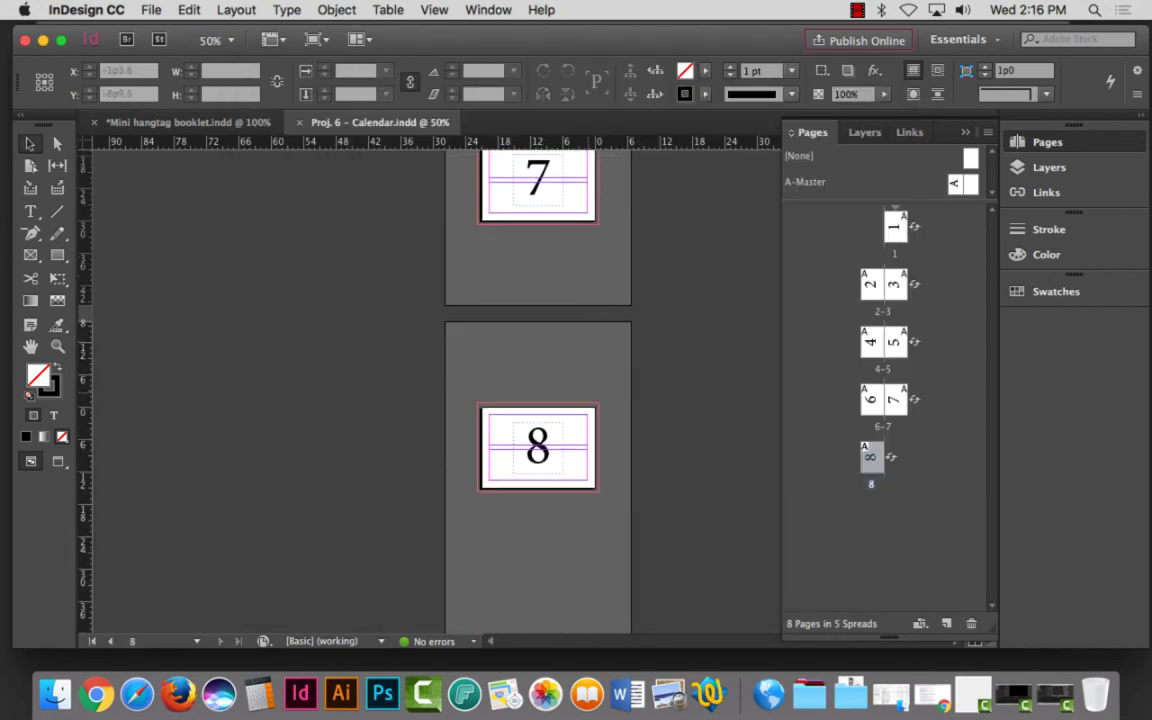
{"action": "scroll", "coordinate": [538, 400], "scroll_direction": "up", "scroll_amount": 20}
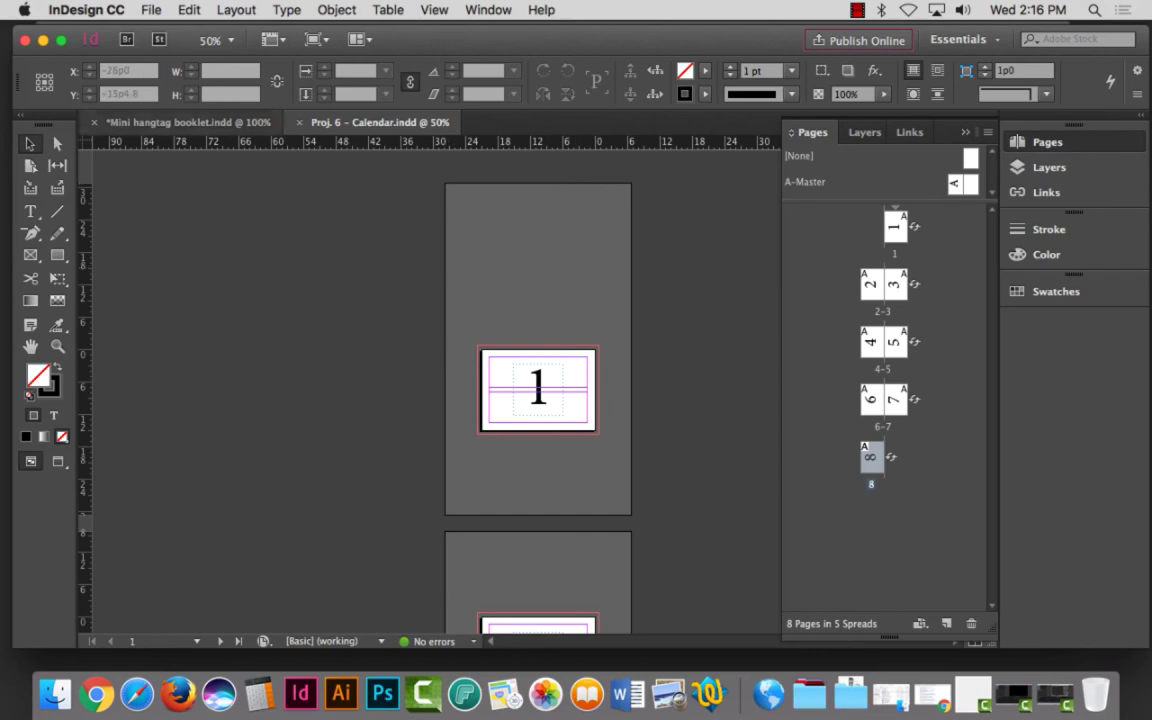
{"action": "left_click", "coordinate": [151, 9]}
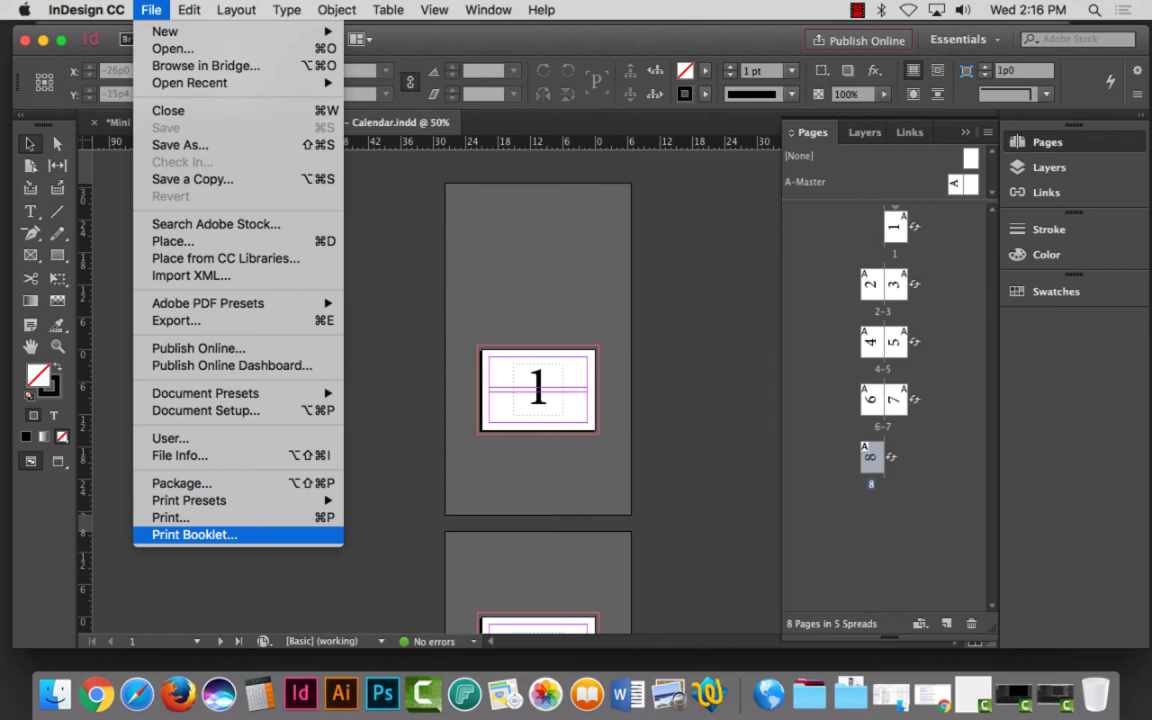
{"action": "left_click", "coordinate": [194, 534]}
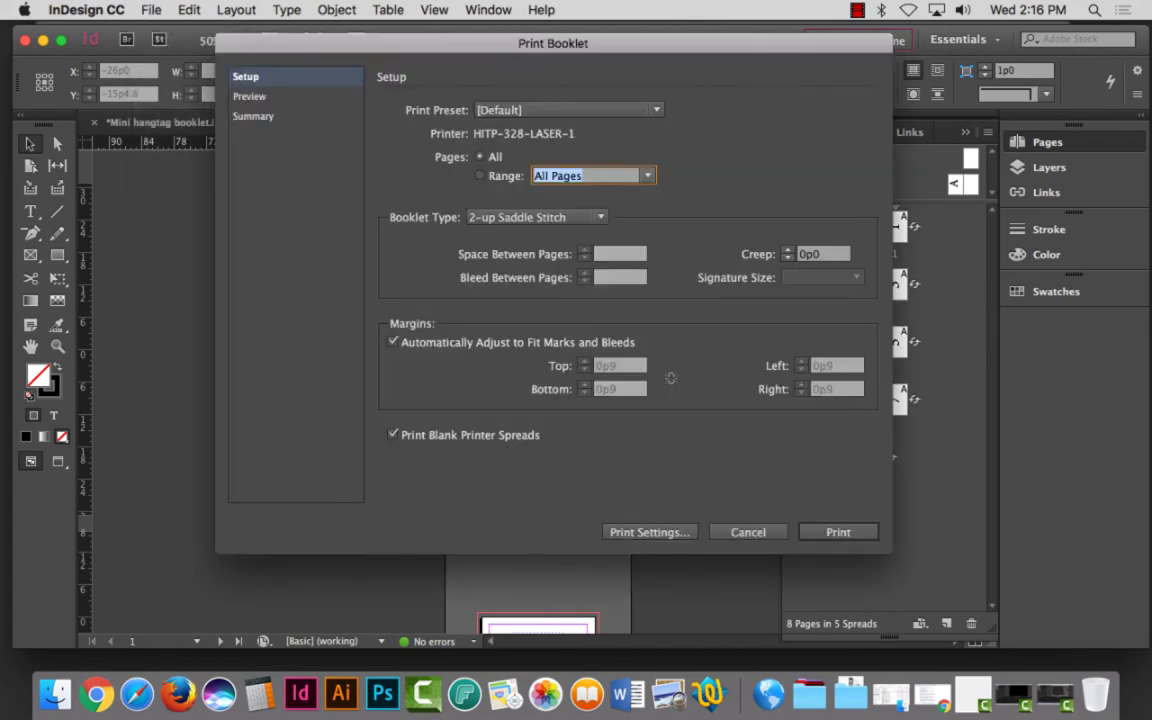
{"action": "left_click", "coordinate": [250, 96]}
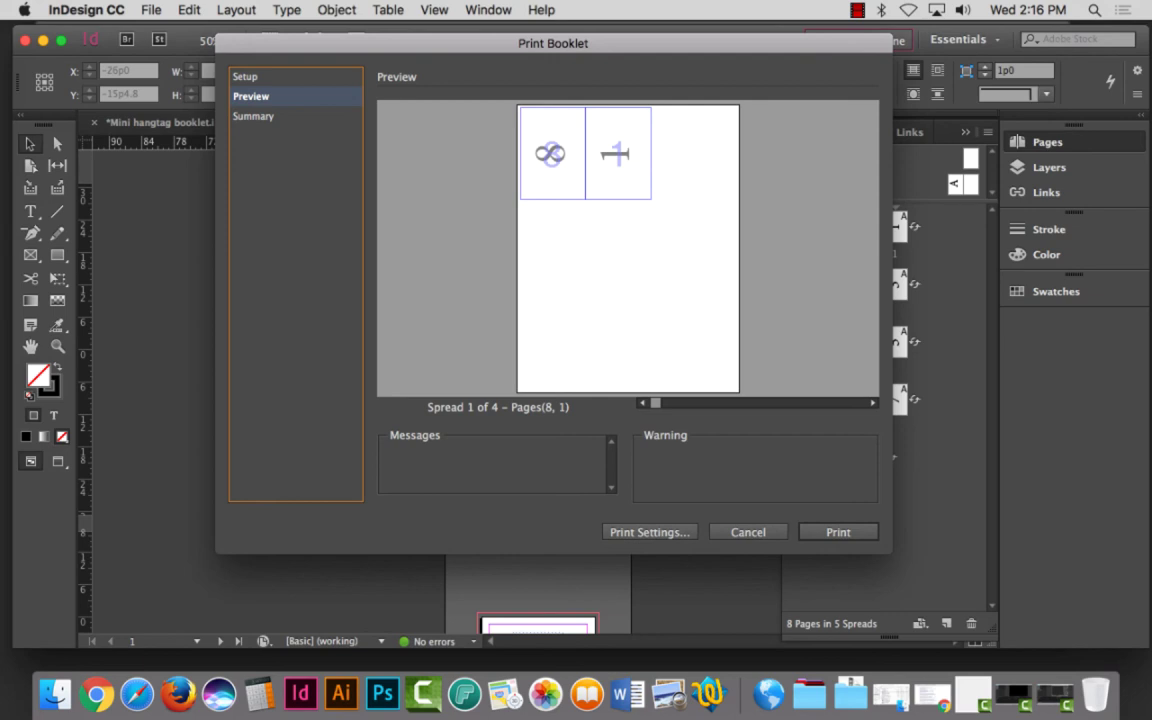
Step: Set the page position to Centered in the booklet's print settings, leaving blank pages unprinted
{"action": "left_click", "coordinate": [649, 532]}
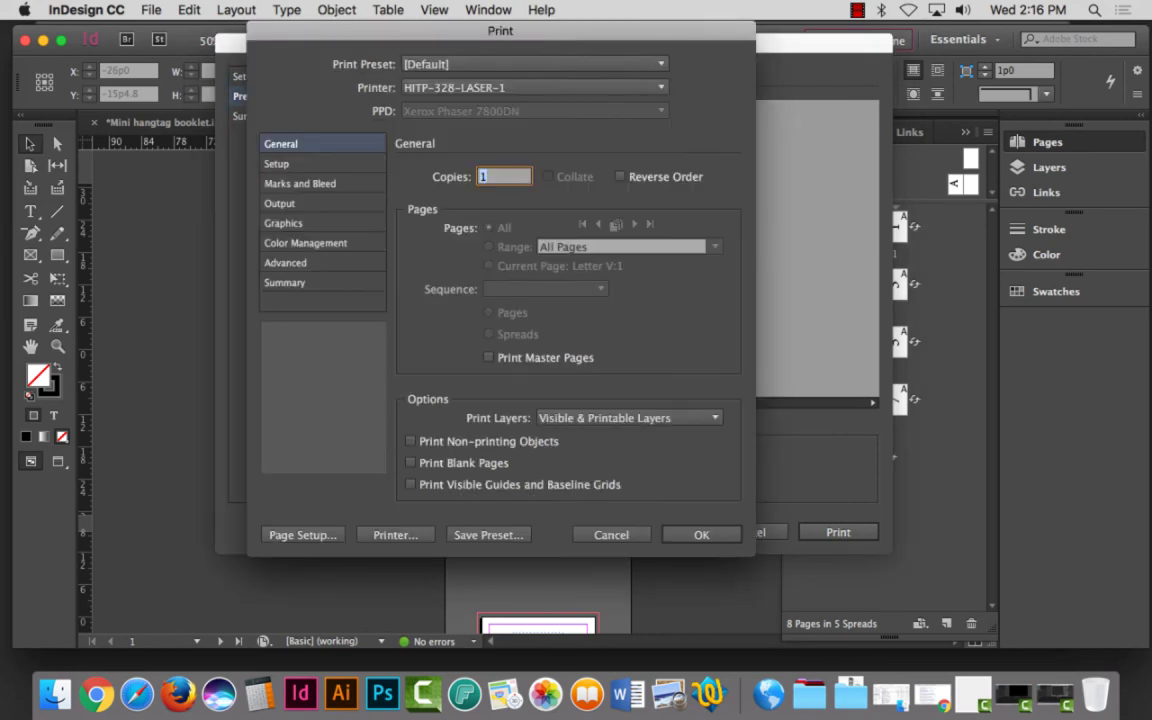
{"action": "left_click", "coordinate": [410, 462]}
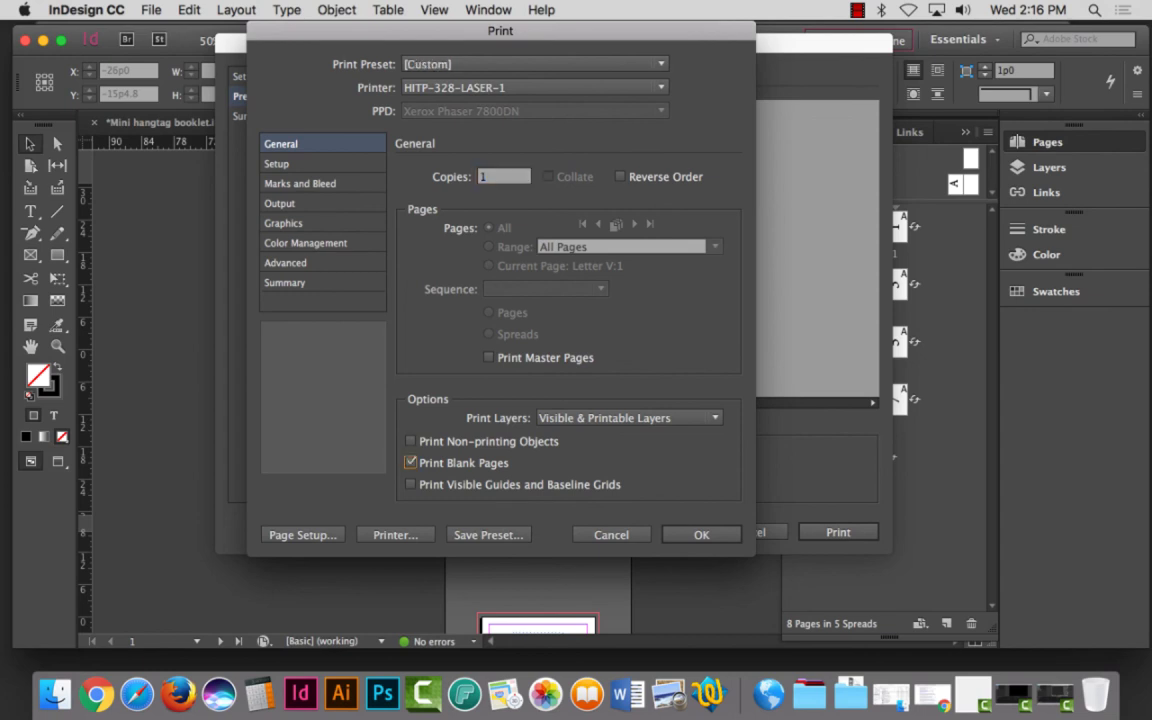
{"action": "left_click", "coordinate": [410, 462]}
{"action": "left_click", "coordinate": [277, 163]}
{"action": "left_click", "coordinate": [610, 418]}
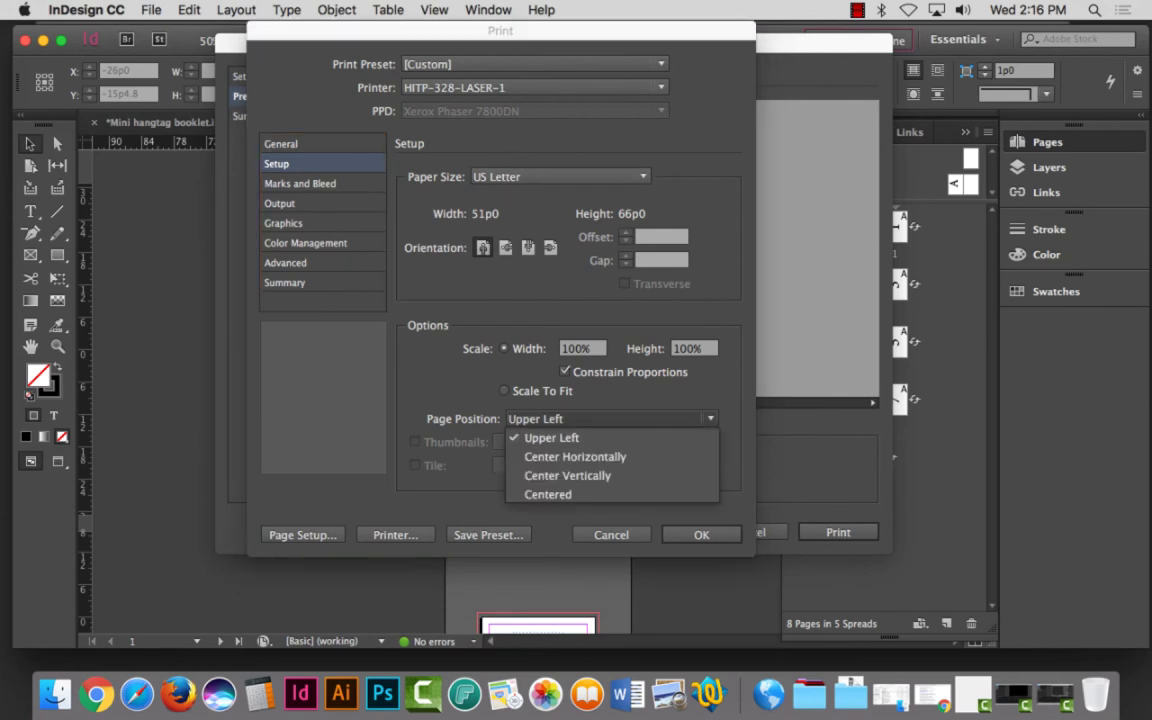
{"action": "left_click", "coordinate": [549, 494]}
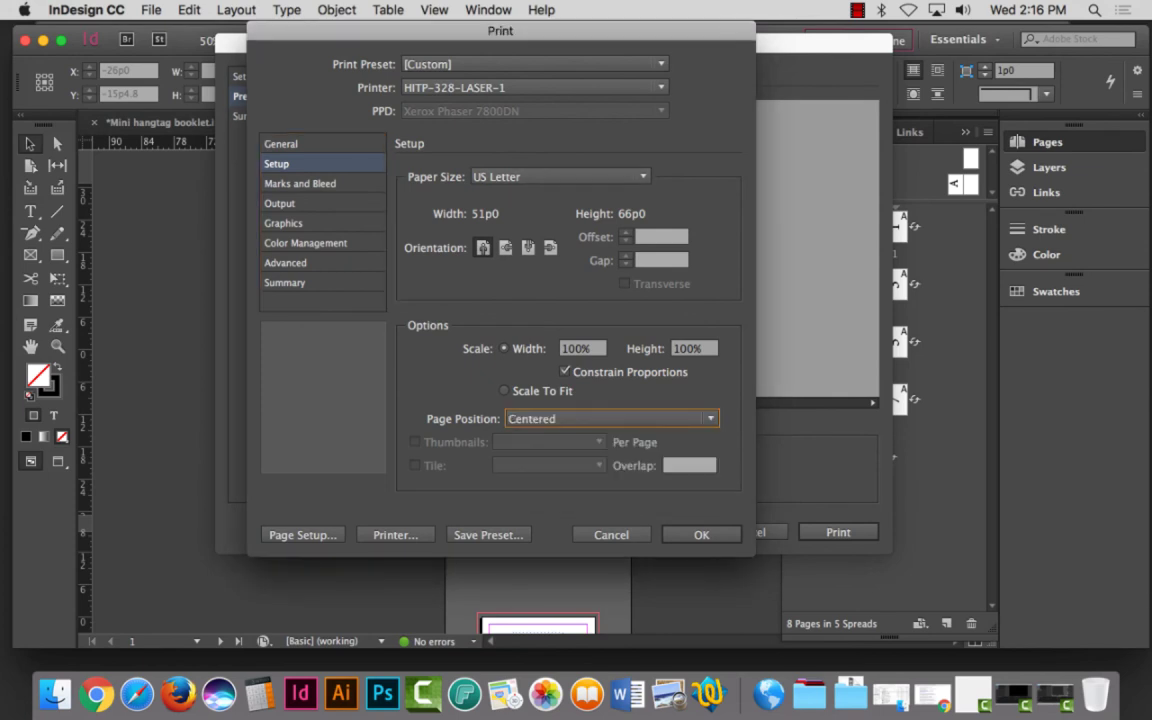
Step: Turn on crop marks and registration marks for the booklet print
{"action": "left_click", "coordinate": [300, 183]}
{"action": "left_click", "coordinate": [426, 214]}
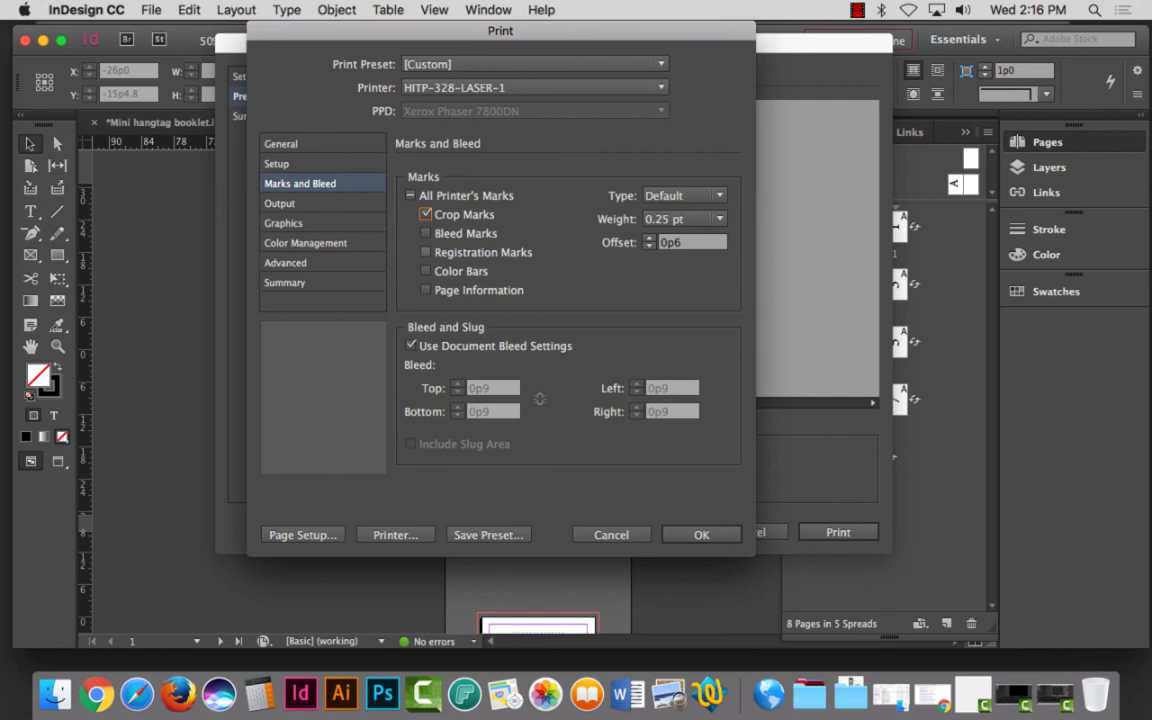
{"action": "left_click", "coordinate": [426, 252]}
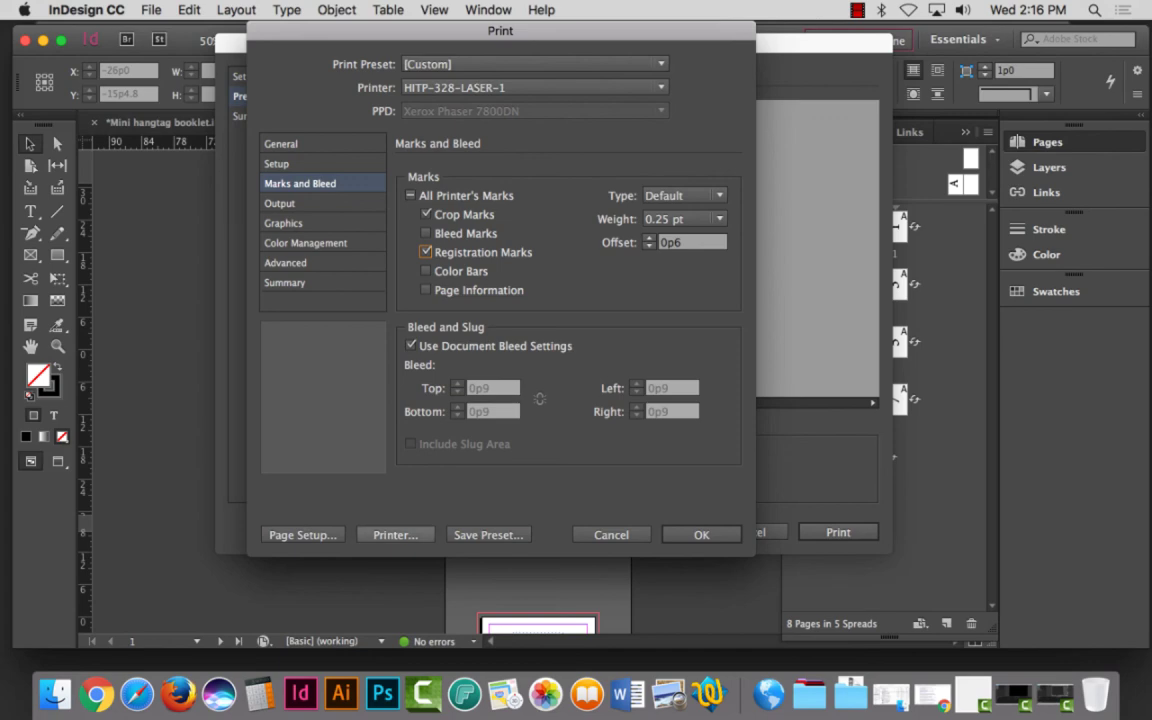
Step: Keep 2-Sided Print selected in the printer's Xerox Features and accept the booklet's print settings
{"action": "left_click", "coordinate": [395, 534]}
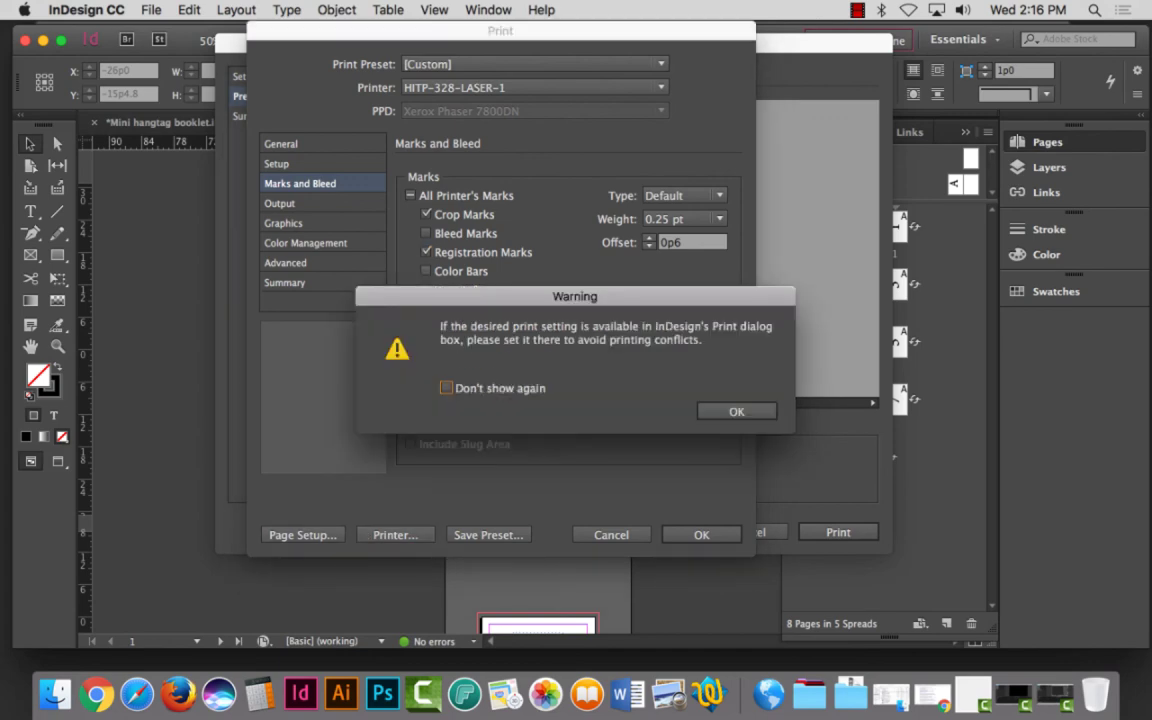
{"action": "left_click", "coordinate": [736, 411]}
{"action": "left_click", "coordinate": [522, 255]}
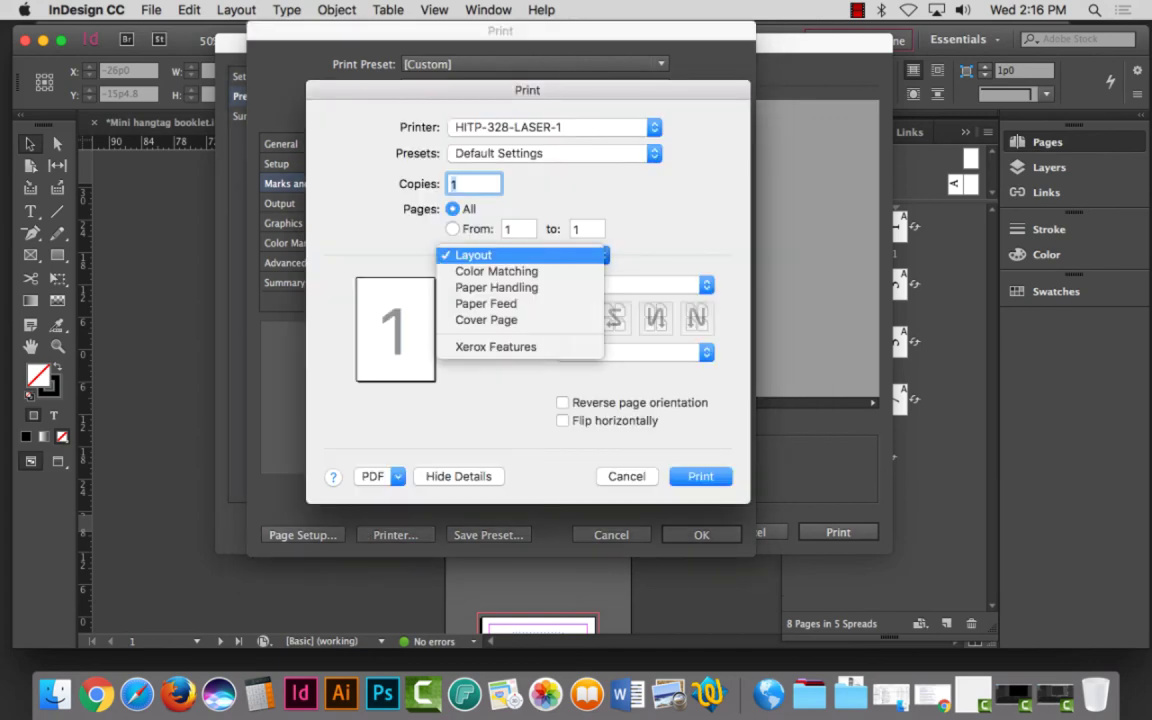
{"action": "left_click", "coordinate": [496, 346]}
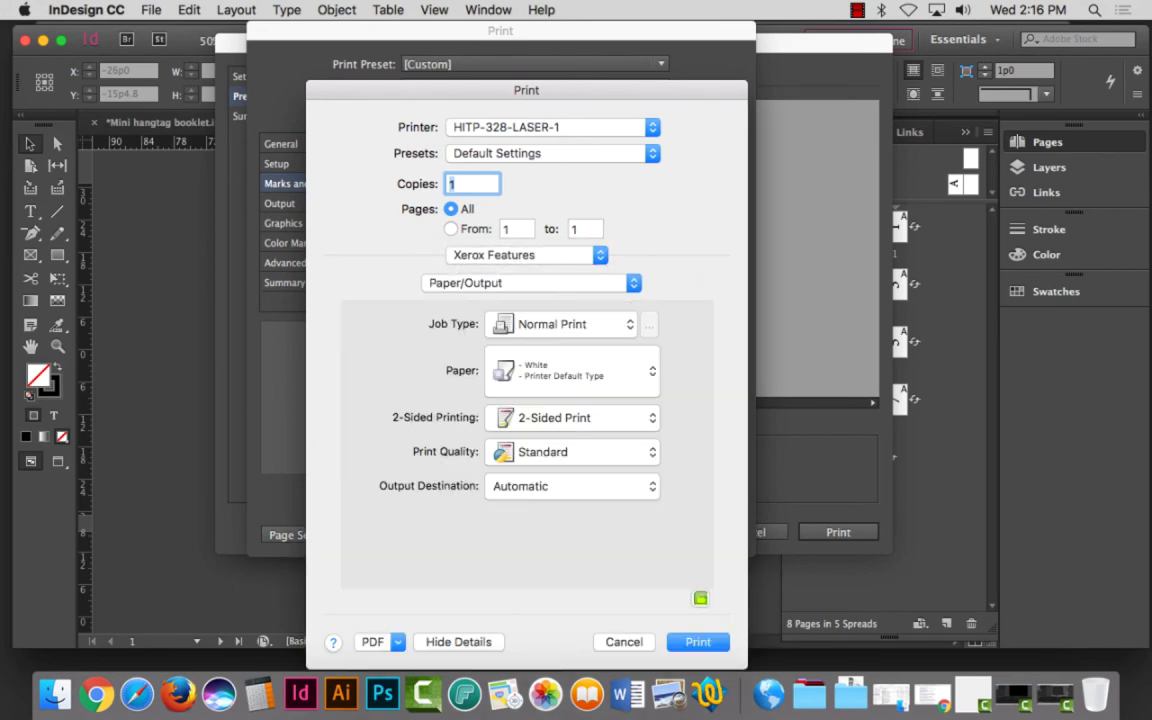
{"action": "left_click", "coordinate": [573, 418]}
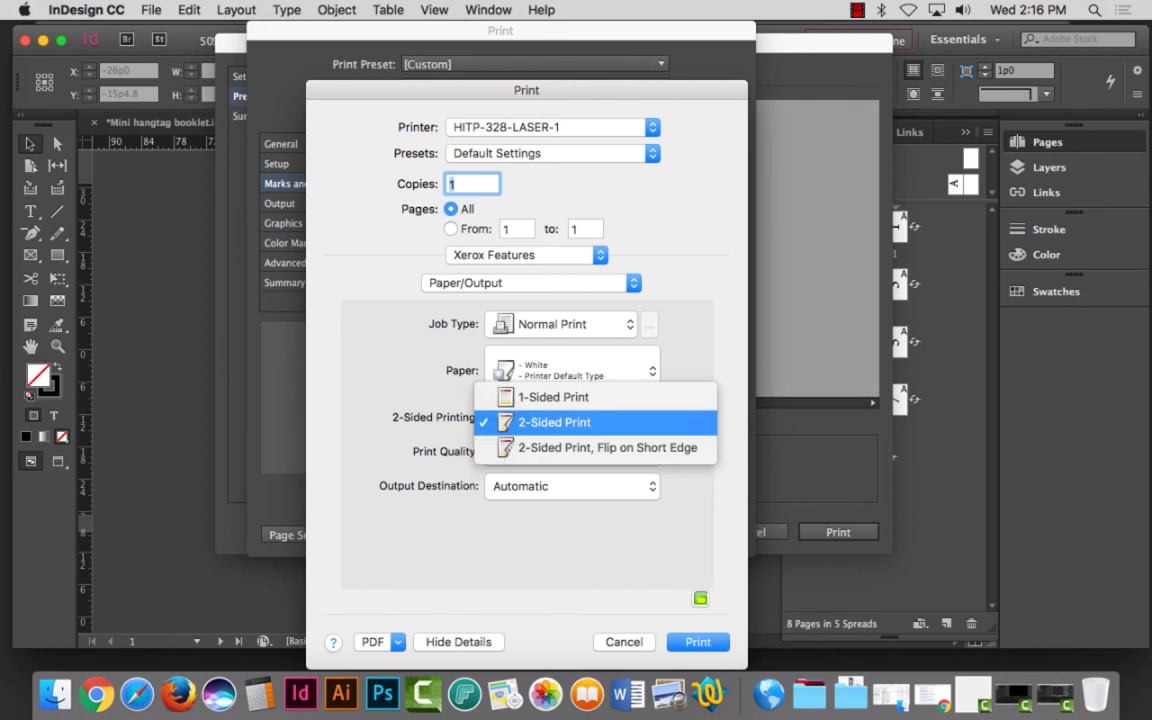
{"action": "left_click", "coordinate": [554, 422]}
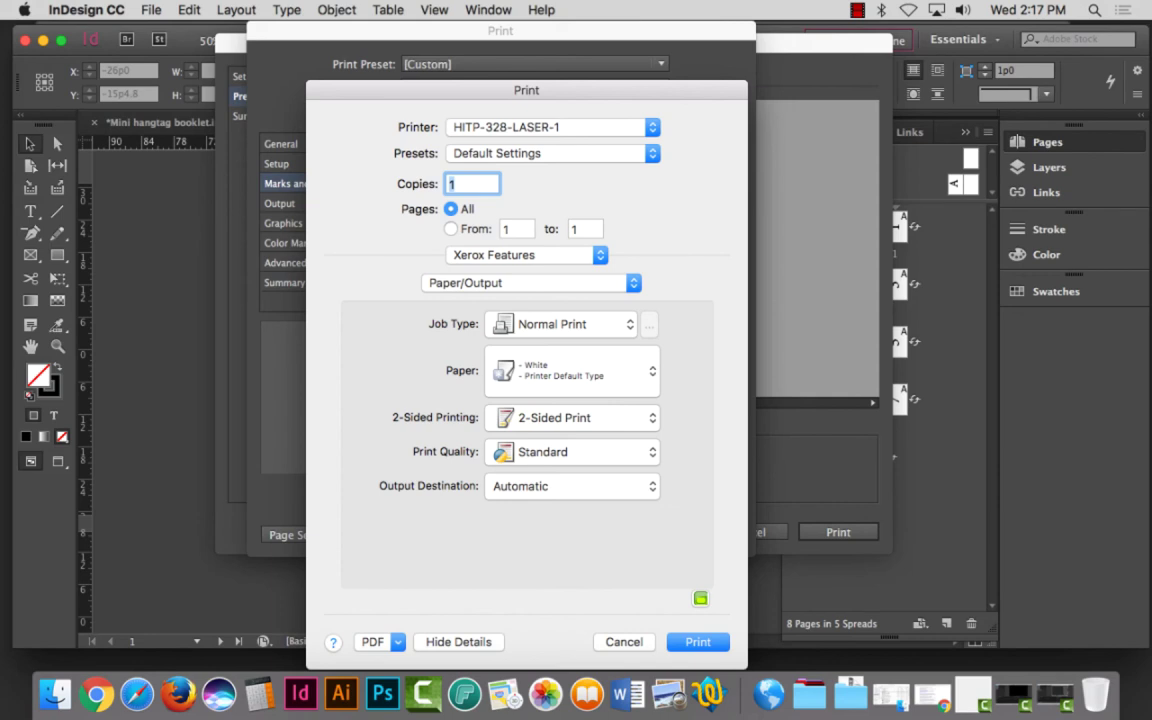
{"action": "key", "text": "Return"}
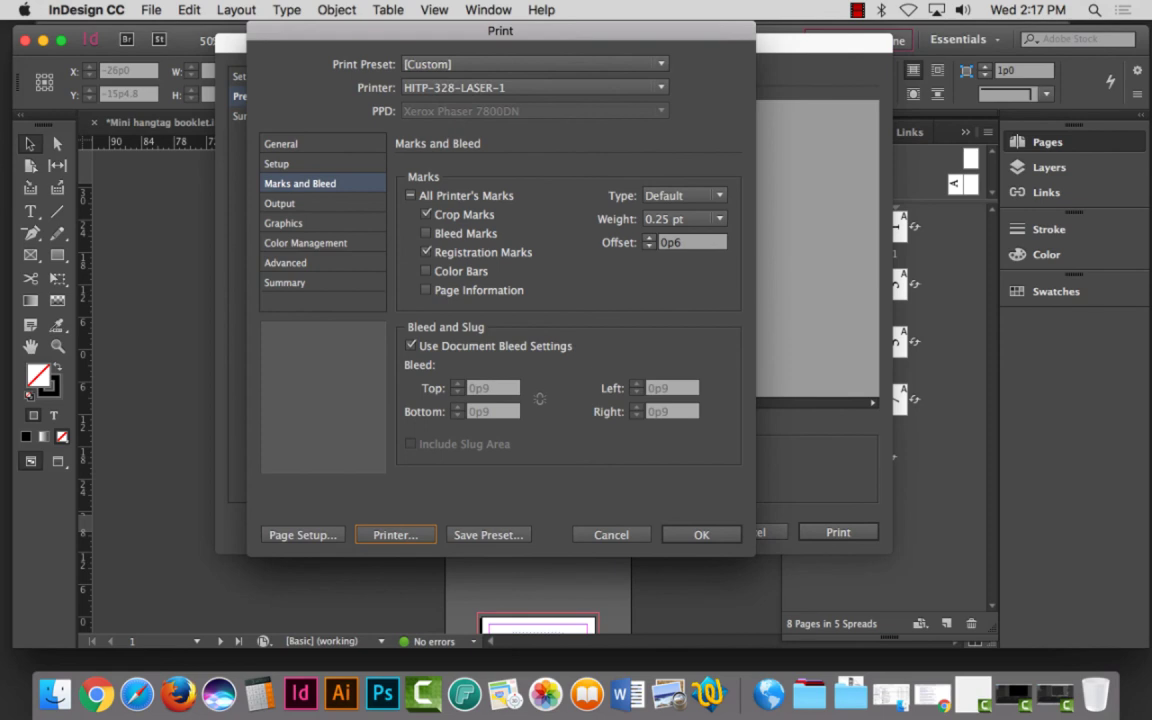
{"action": "key", "text": "Return"}
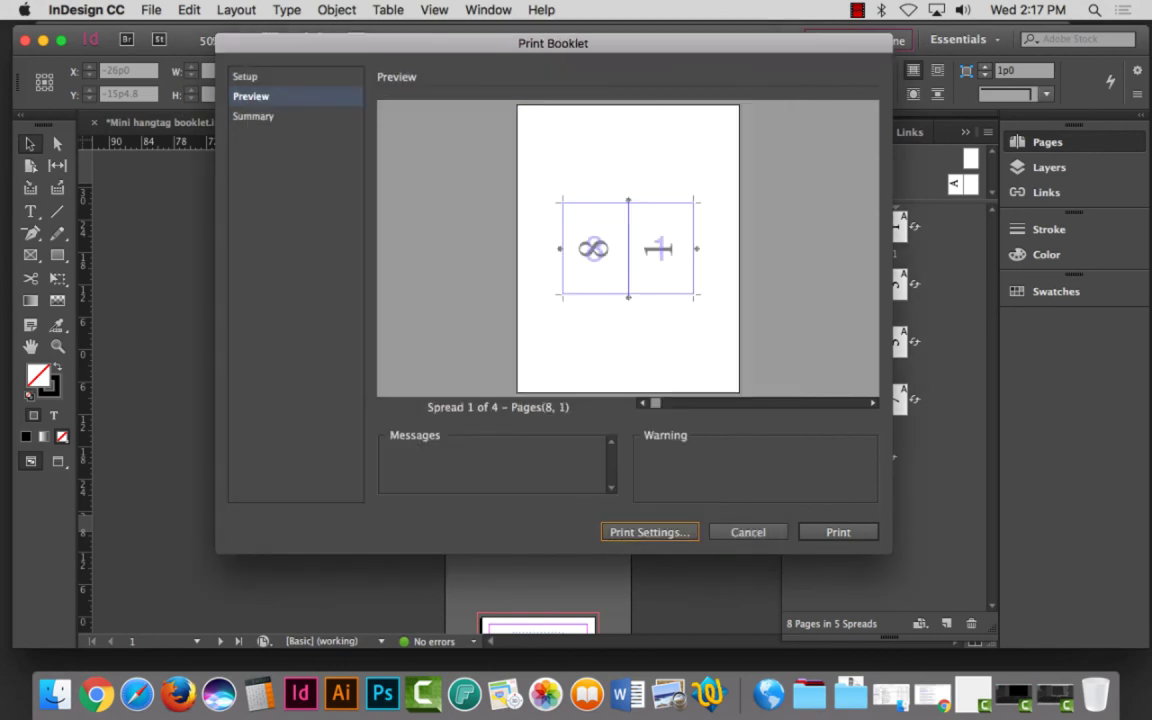
Step: Review the booklet print's page setup, printer's marks and the printer's Xerox Features paper and 2-sided settings
{"action": "key", "text": "space"}
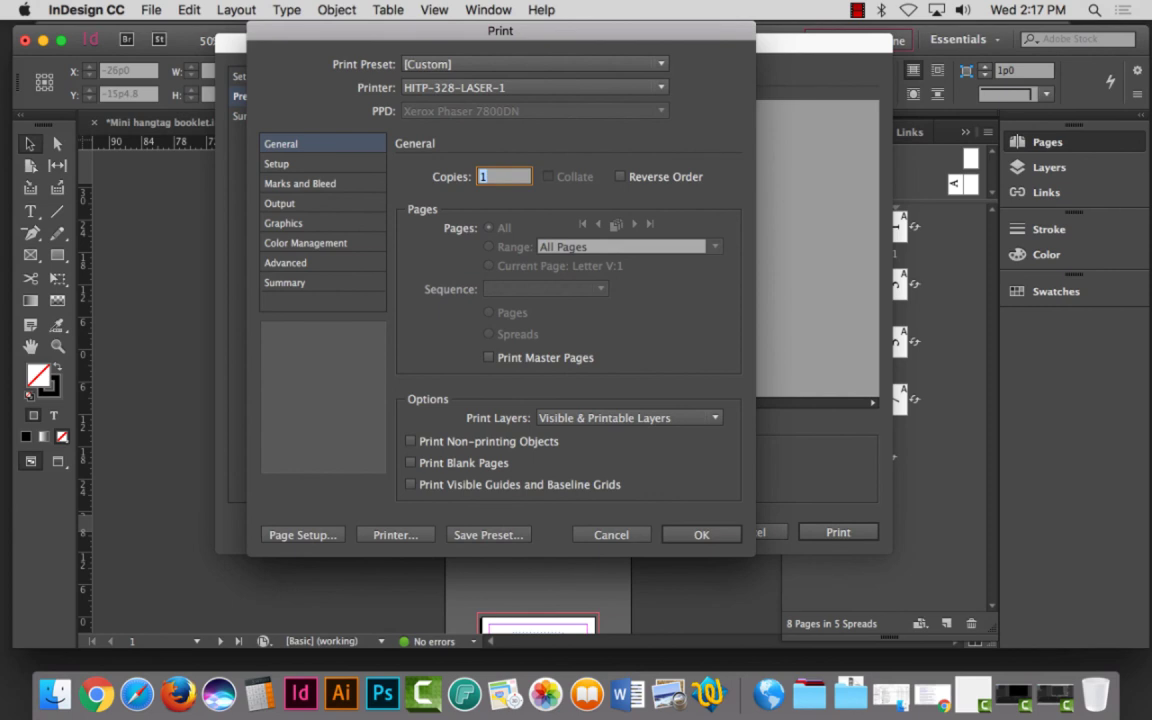
{"action": "left_click", "coordinate": [276, 163]}
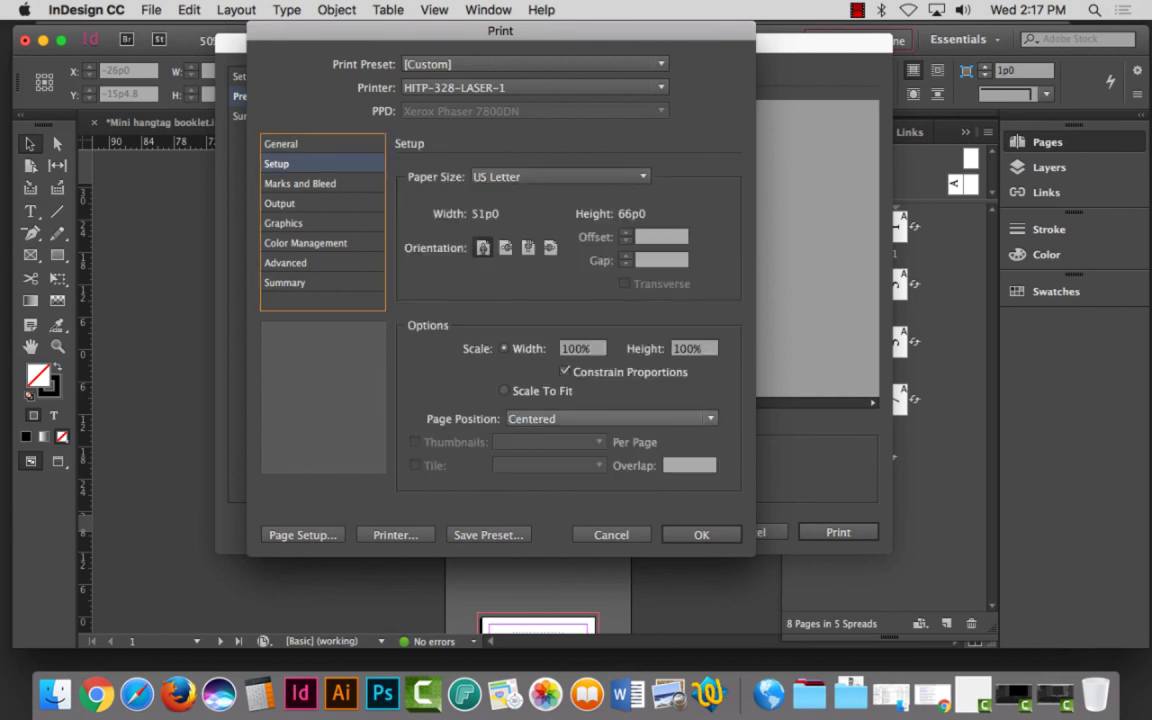
{"action": "left_click", "coordinate": [300, 183]}
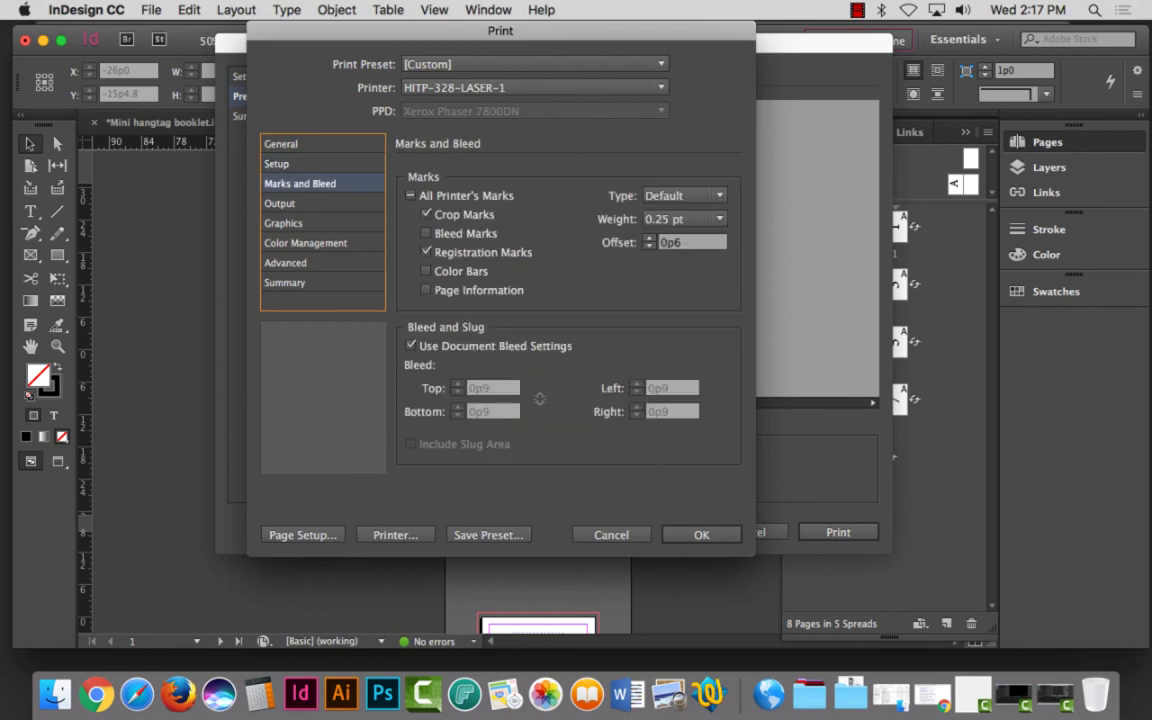
{"action": "left_click", "coordinate": [395, 535]}
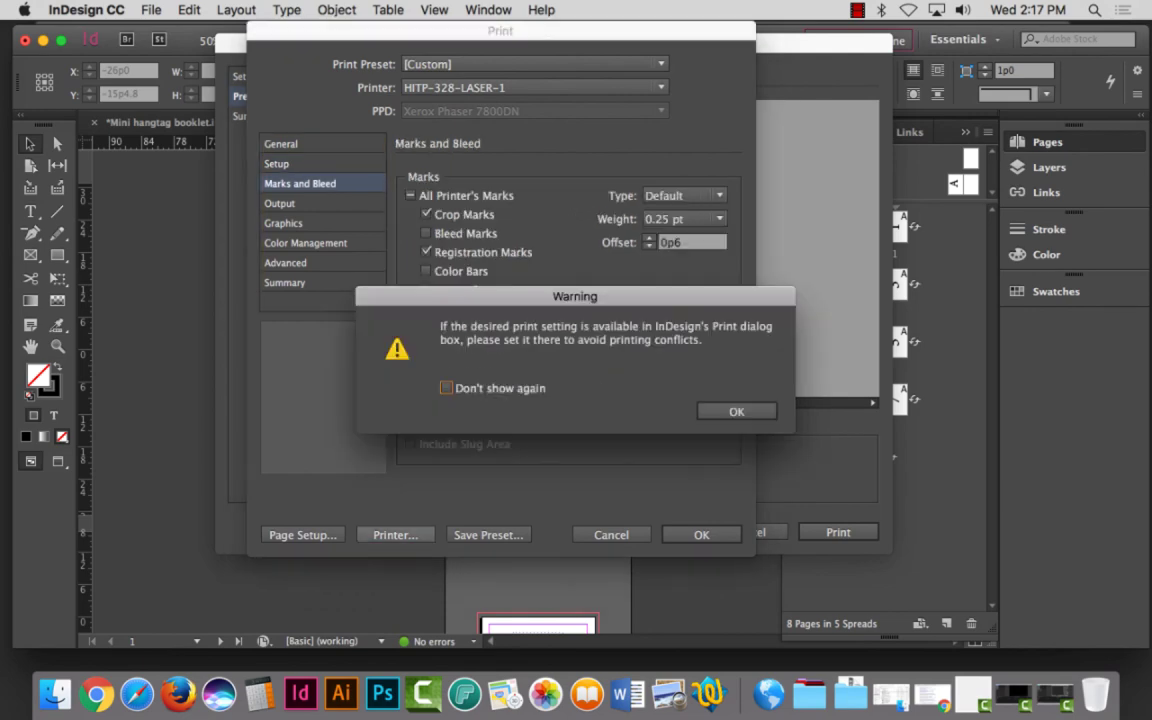
{"action": "left_click", "coordinate": [736, 411]}
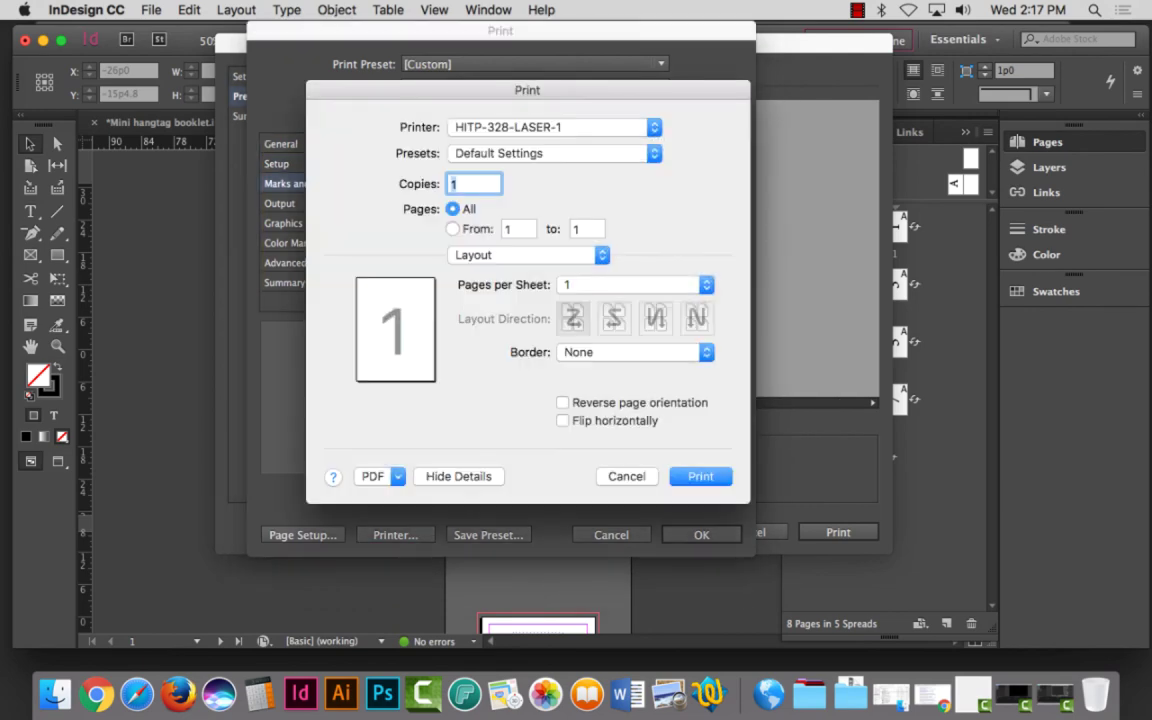
{"action": "left_click", "coordinate": [530, 255]}
{"action": "left_click", "coordinate": [527, 344]}
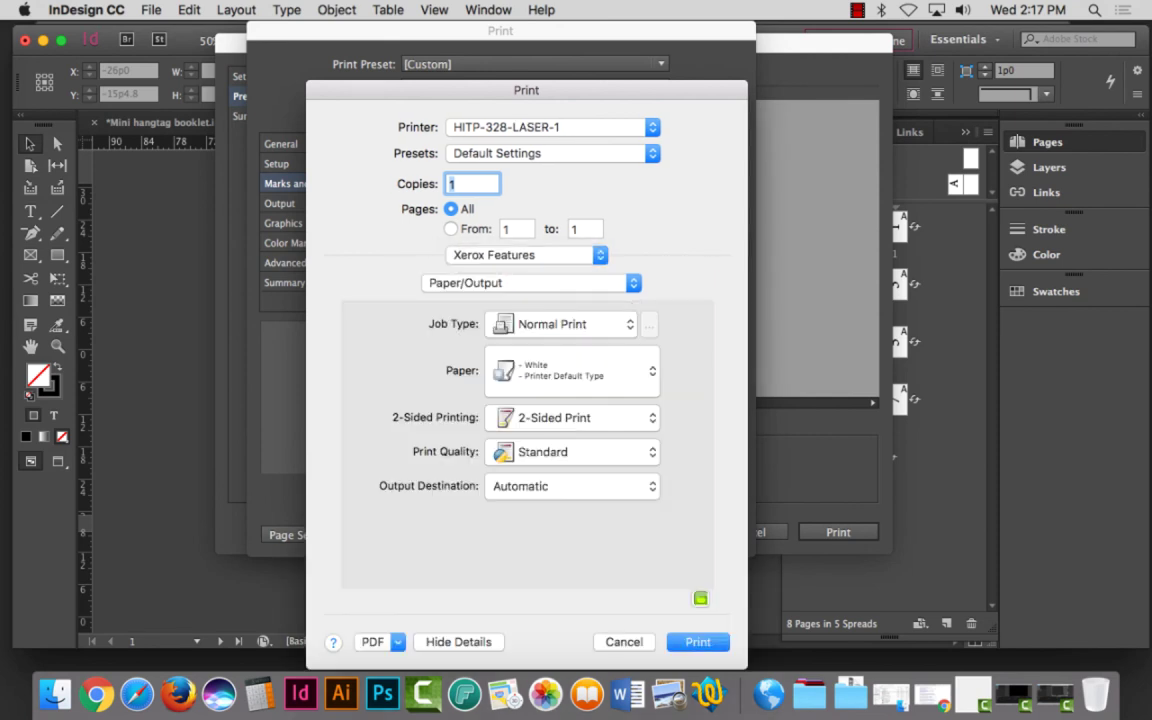
{"action": "left_click", "coordinate": [697, 642]}
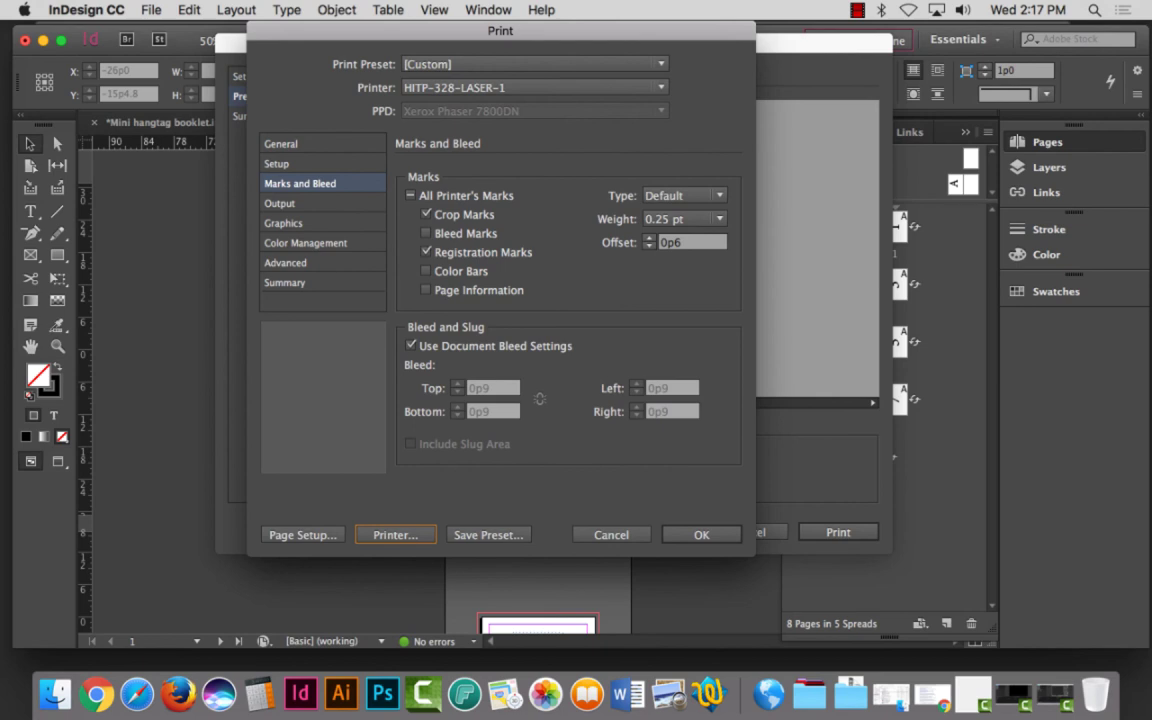
Step: Save the print settings as a preset named "Proj. 6 - Calendar" and accept them
{"action": "key", "text": "Tab"}
{"action": "key", "text": "space"}
{"action": "type", "text": "P"}
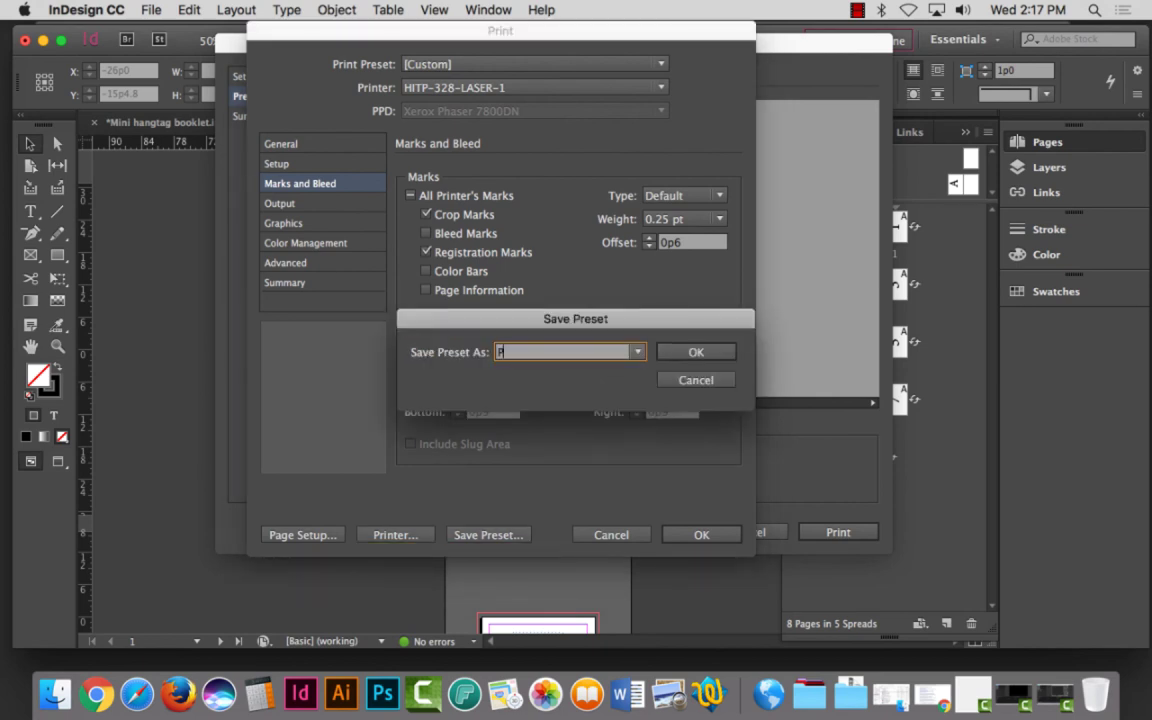
{"action": "type", "text": "roj. 6 - Calendar"}
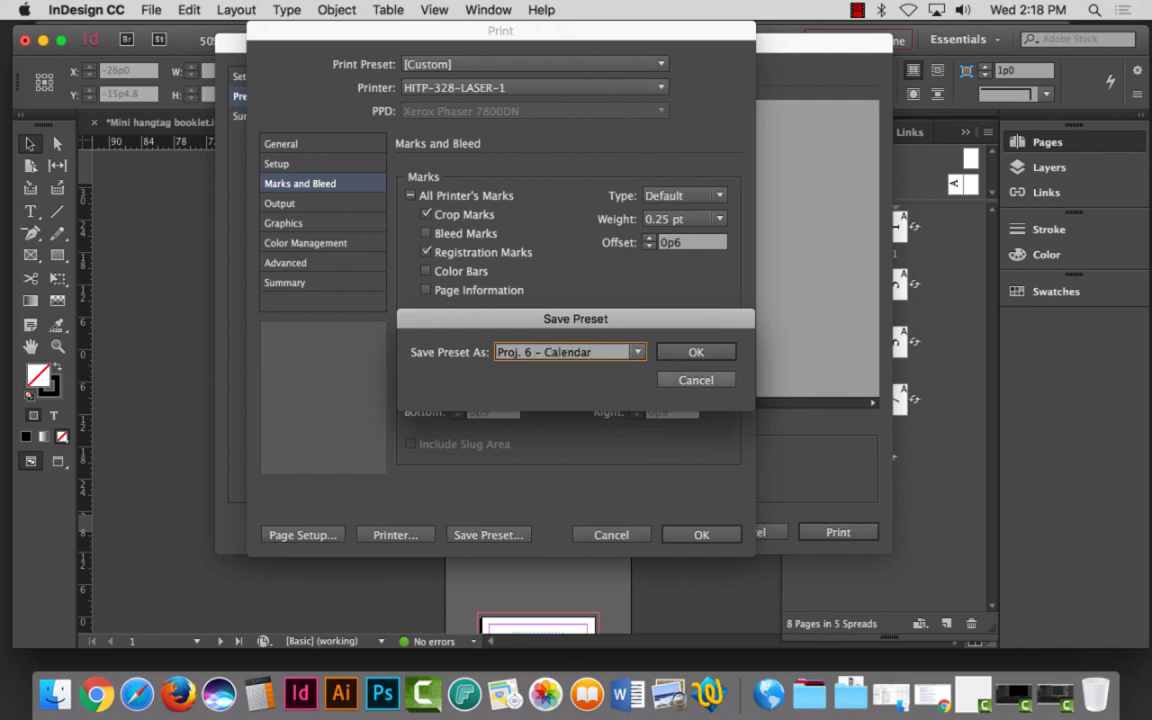
{"action": "key", "text": "Return"}
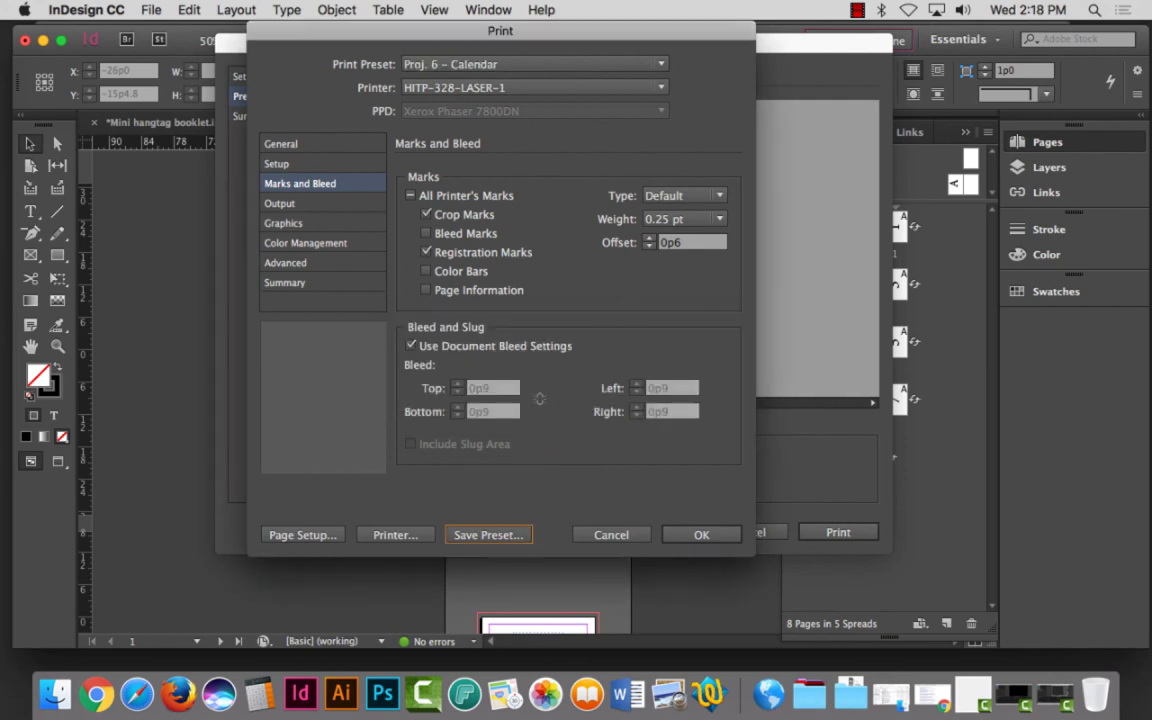
{"action": "key", "text": "Return"}
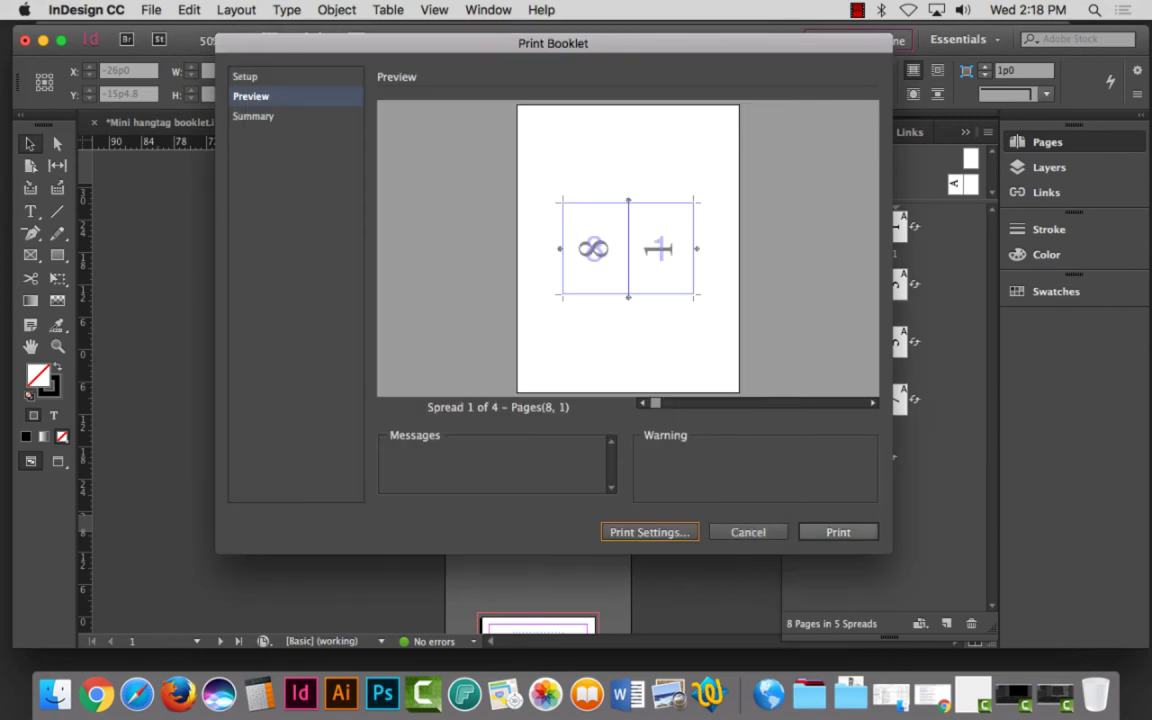
Step: Print the calendar booklet and accept the print charge
{"action": "key", "text": "Return"}
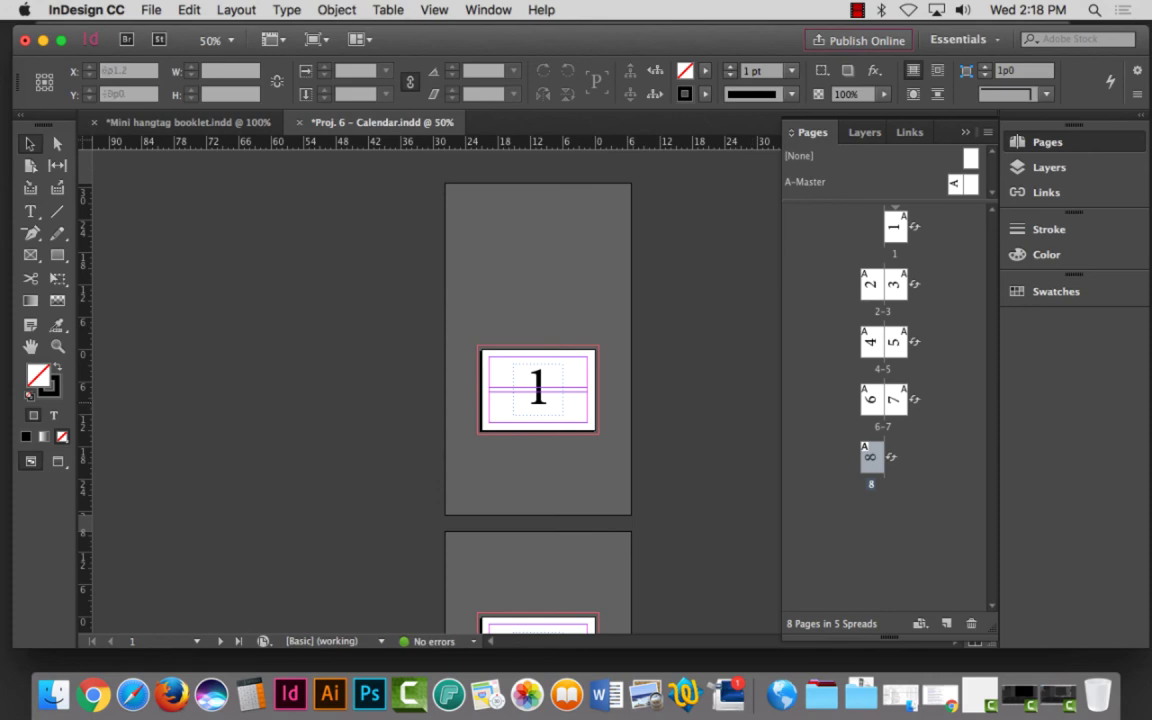
{"action": "scroll", "coordinate": [538, 390], "scroll_direction": "down", "scroll_amount": 3}
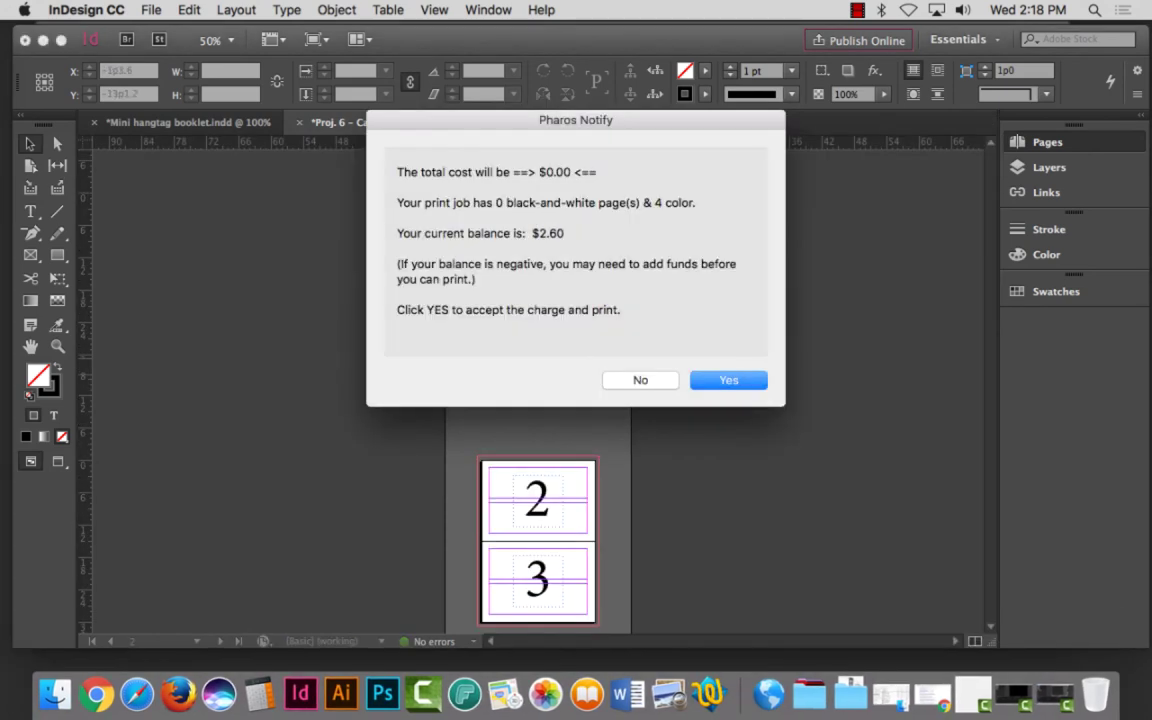
{"action": "key", "text": "Return"}
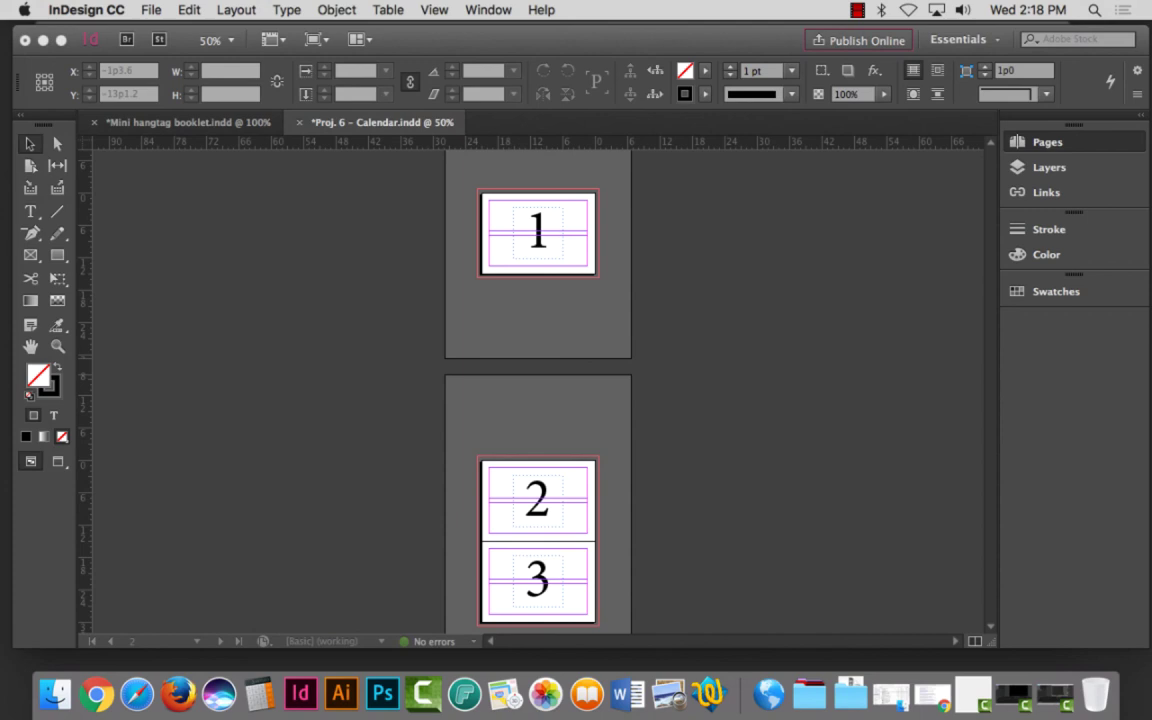
Step: Start another booklet print and set its 2-sided printing to "2-Sided Print, Flip on Short Edge" in the printer's Xerox Features
{"action": "left_click", "coordinate": [151, 9]}
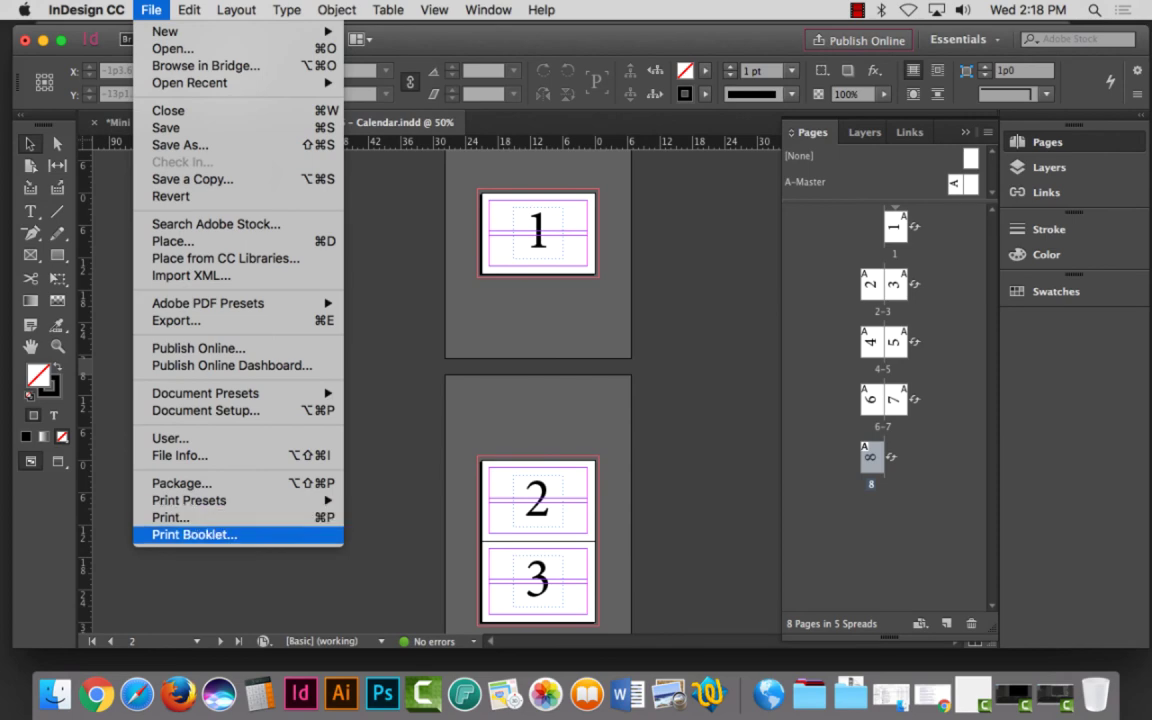
{"action": "key", "text": "Return"}
{"action": "left_click", "coordinate": [649, 532]}
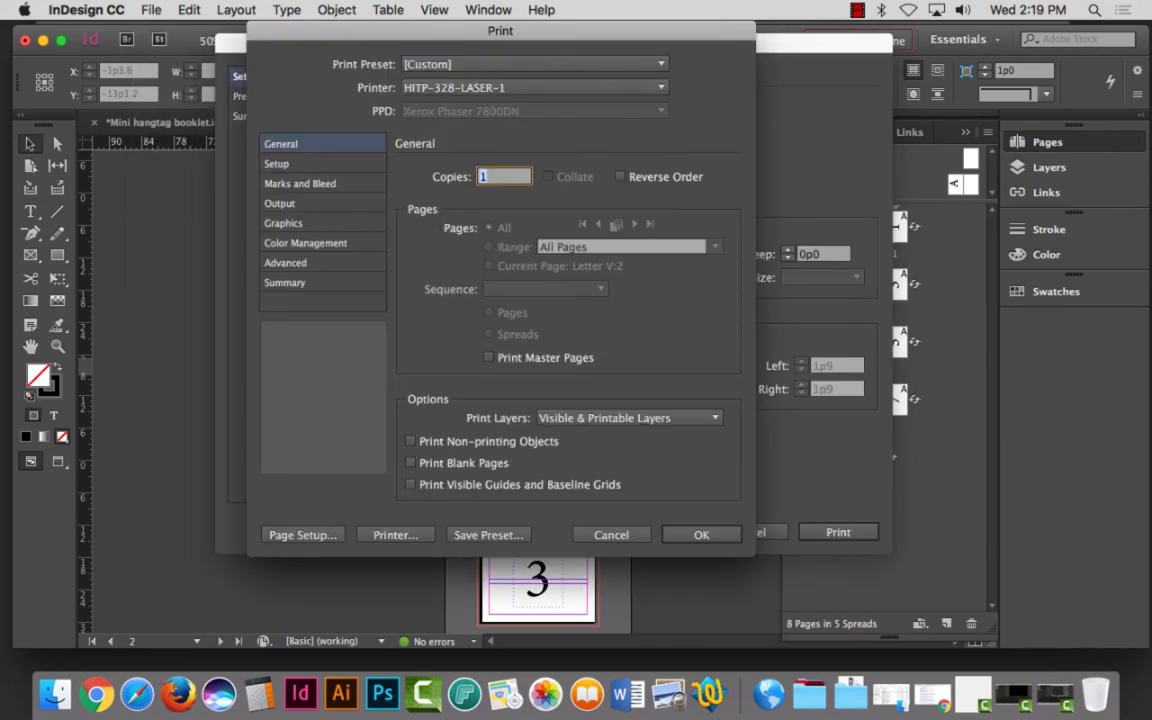
{"action": "left_click", "coordinate": [395, 534]}
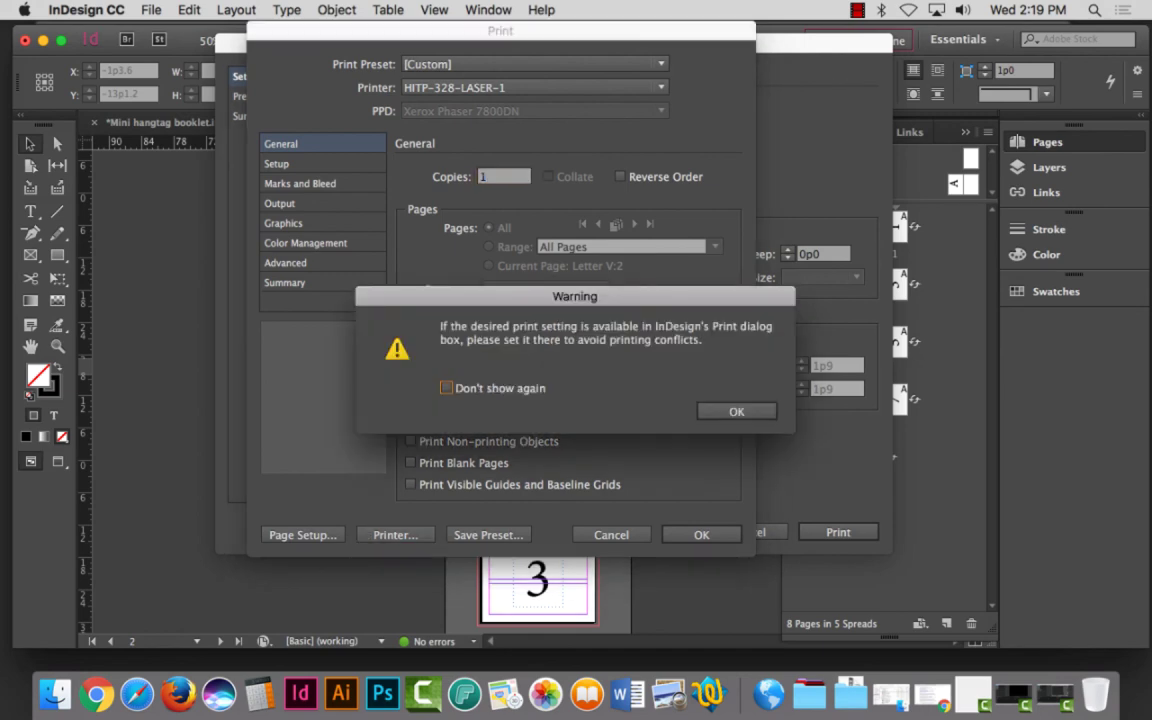
{"action": "left_click", "coordinate": [736, 411]}
{"action": "left_click", "coordinate": [525, 255]}
{"action": "left_click", "coordinate": [496, 347]}
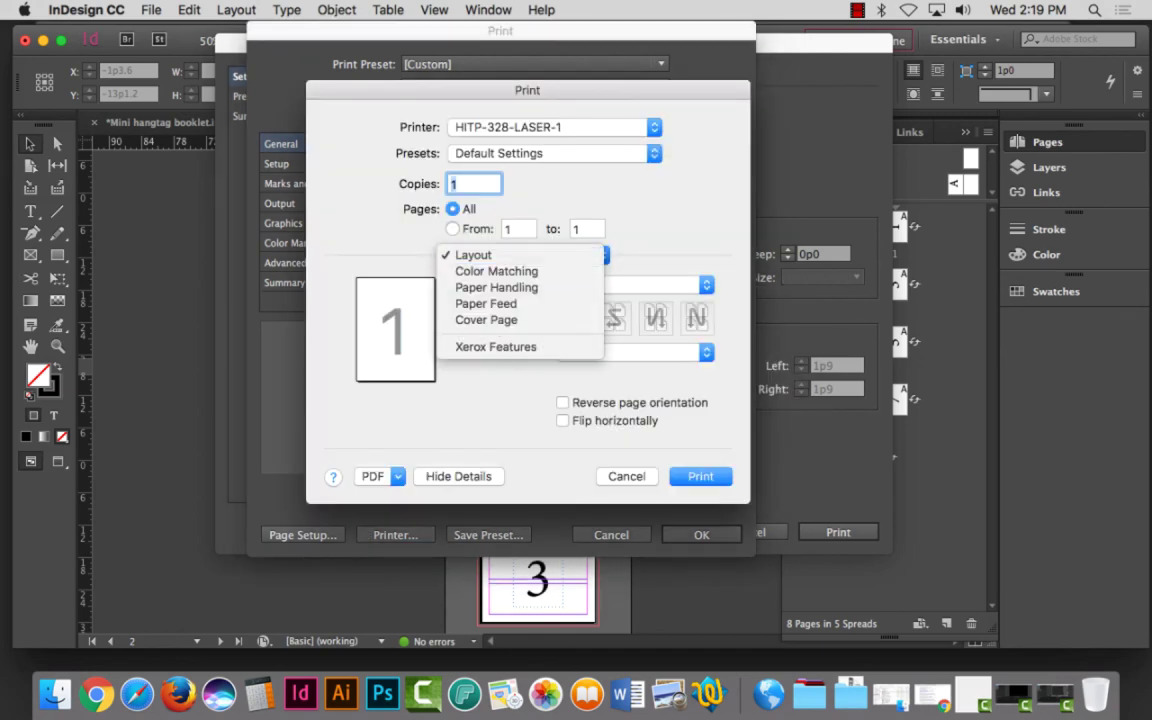
{"action": "left_click", "coordinate": [575, 418]}
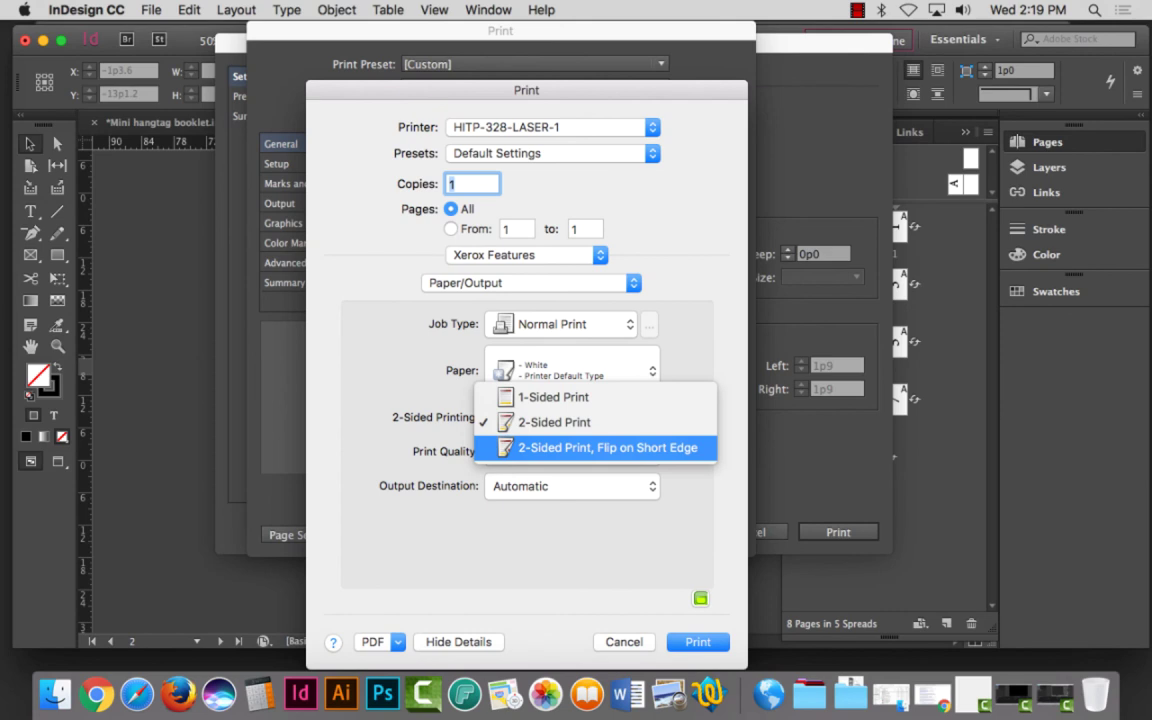
{"action": "left_click", "coordinate": [607, 447]}
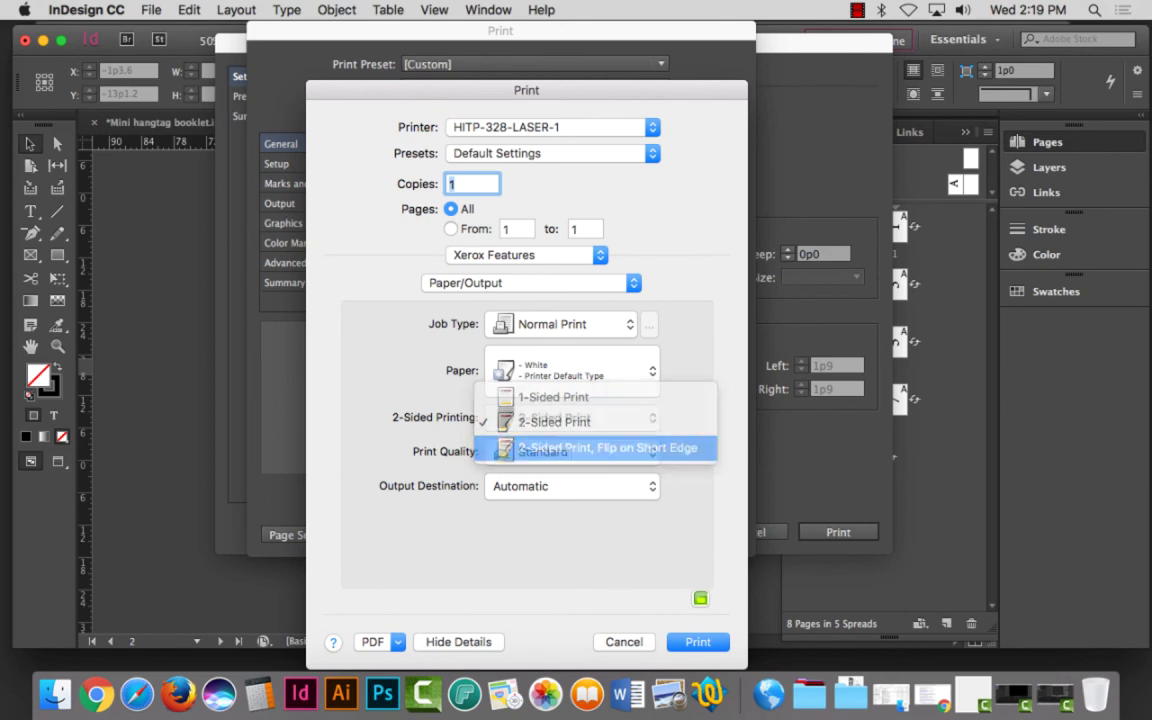
{"action": "left_click", "coordinate": [698, 641]}
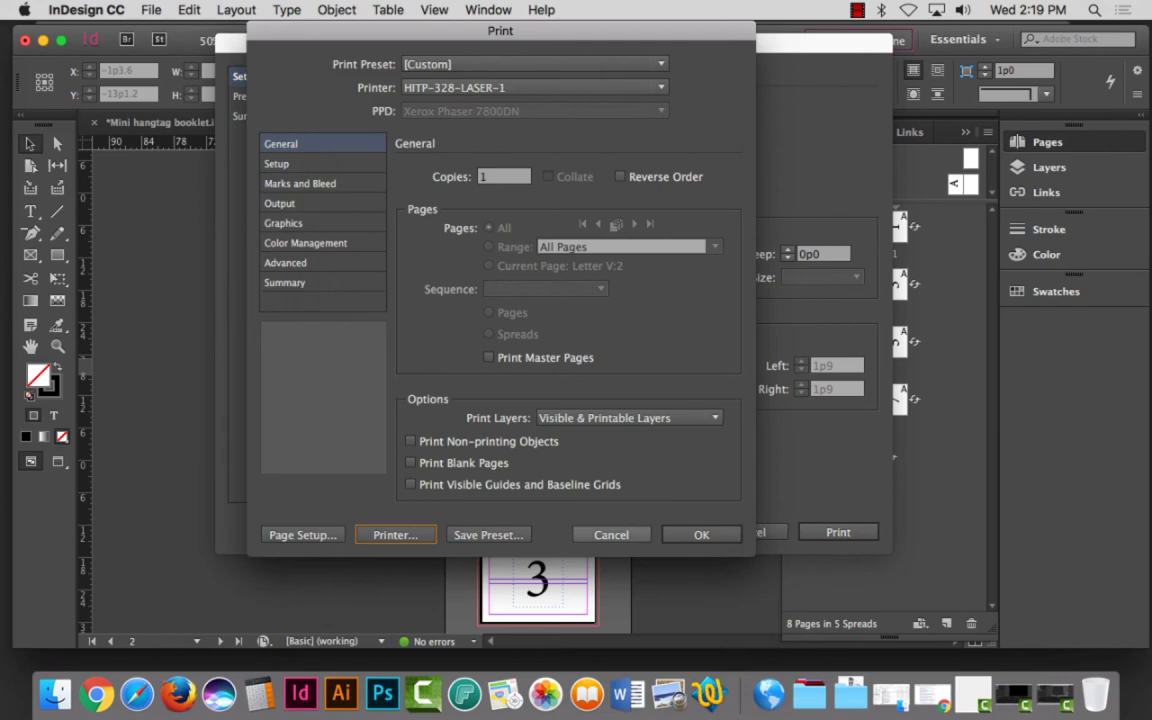
Step: Save the changed print settings over the existing "Proj. 6 - Calendar" preset and accept them
{"action": "left_click", "coordinate": [488, 535]}
{"action": "left_click", "coordinate": [637, 352]}
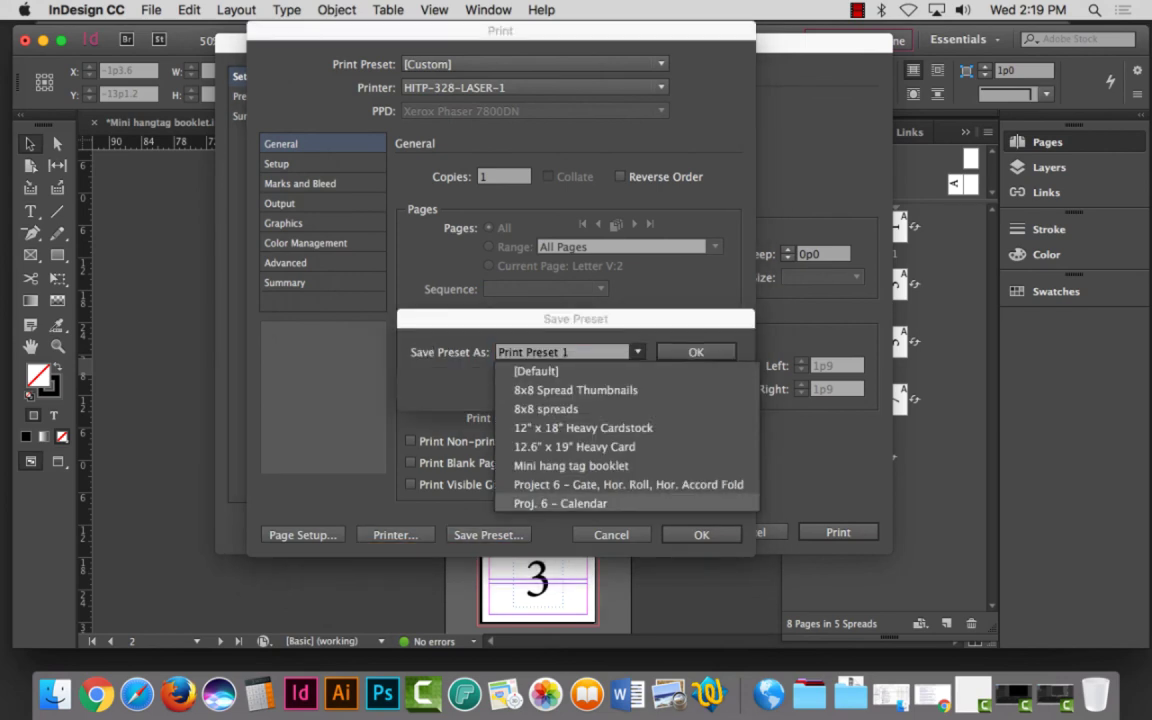
{"action": "left_click", "coordinate": [560, 503]}
{"action": "key", "text": "Return"}
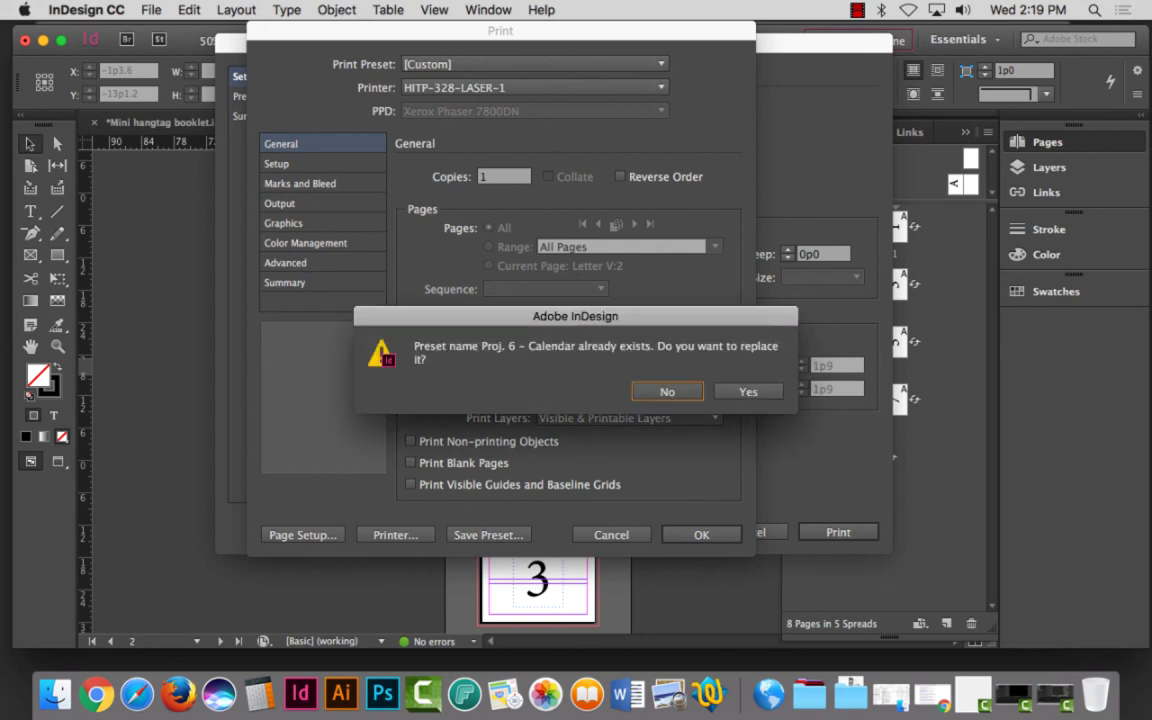
{"action": "left_click", "coordinate": [747, 391]}
{"action": "left_click", "coordinate": [700, 534]}
Step: Print the booklet with the updated preset and approve the print job's charge
{"action": "left_click", "coordinate": [837, 532]}
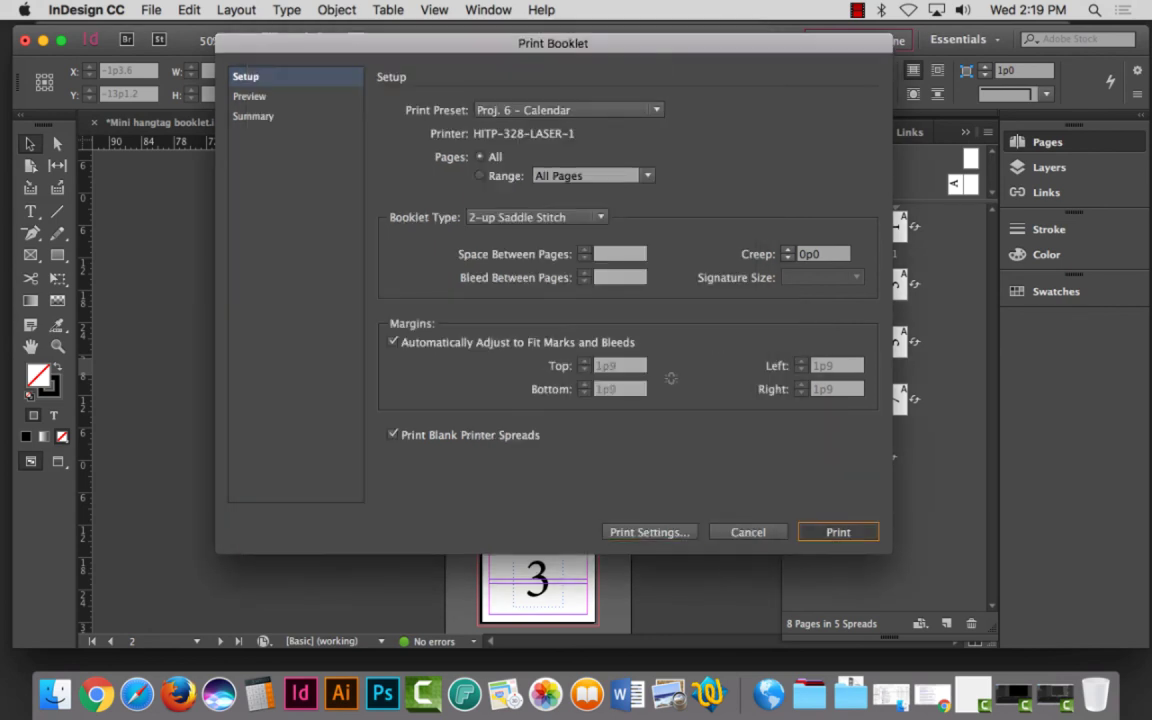
{"action": "key", "text": "Return"}
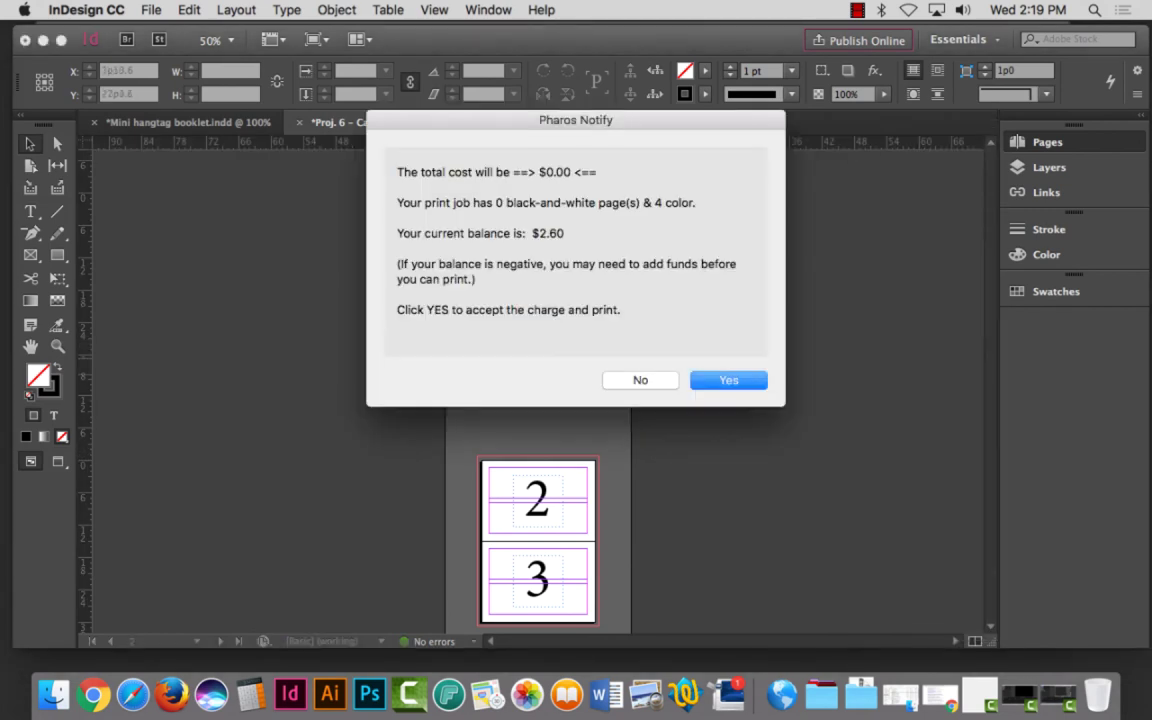
{"action": "key", "text": "Return"}
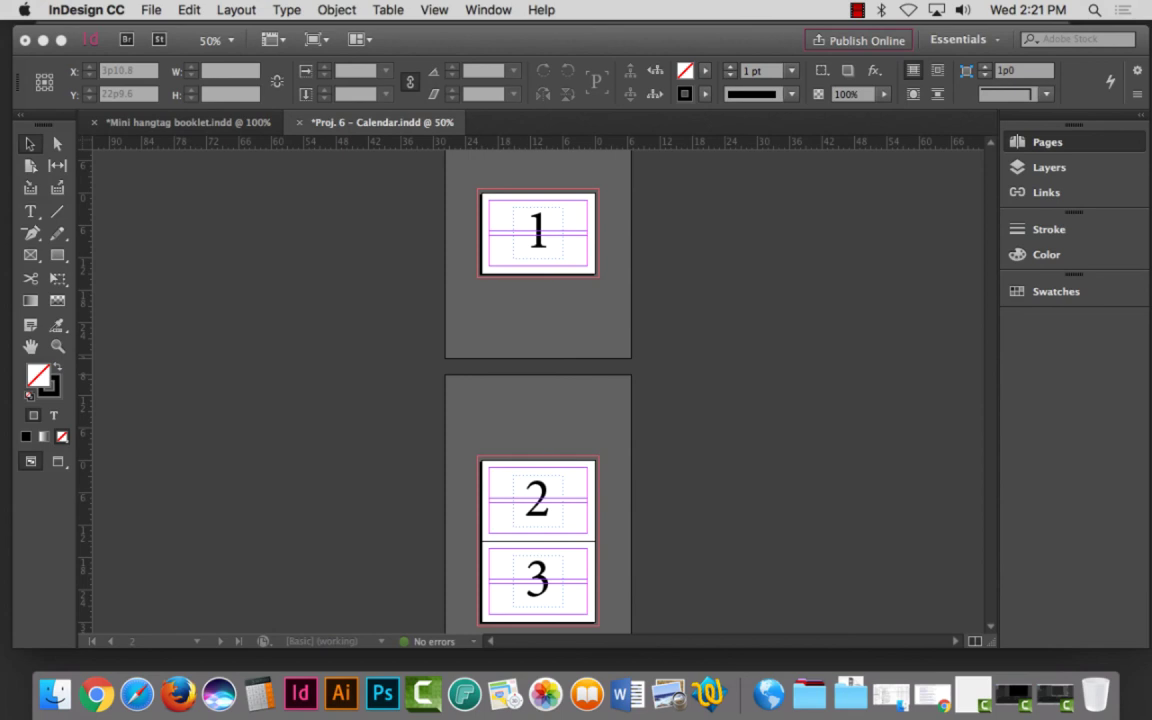
Step: Start a new booklet print, choose 2-Sided Print in the printer's Xerox Features and accept the print settings
{"action": "left_click", "coordinate": [150, 9]}
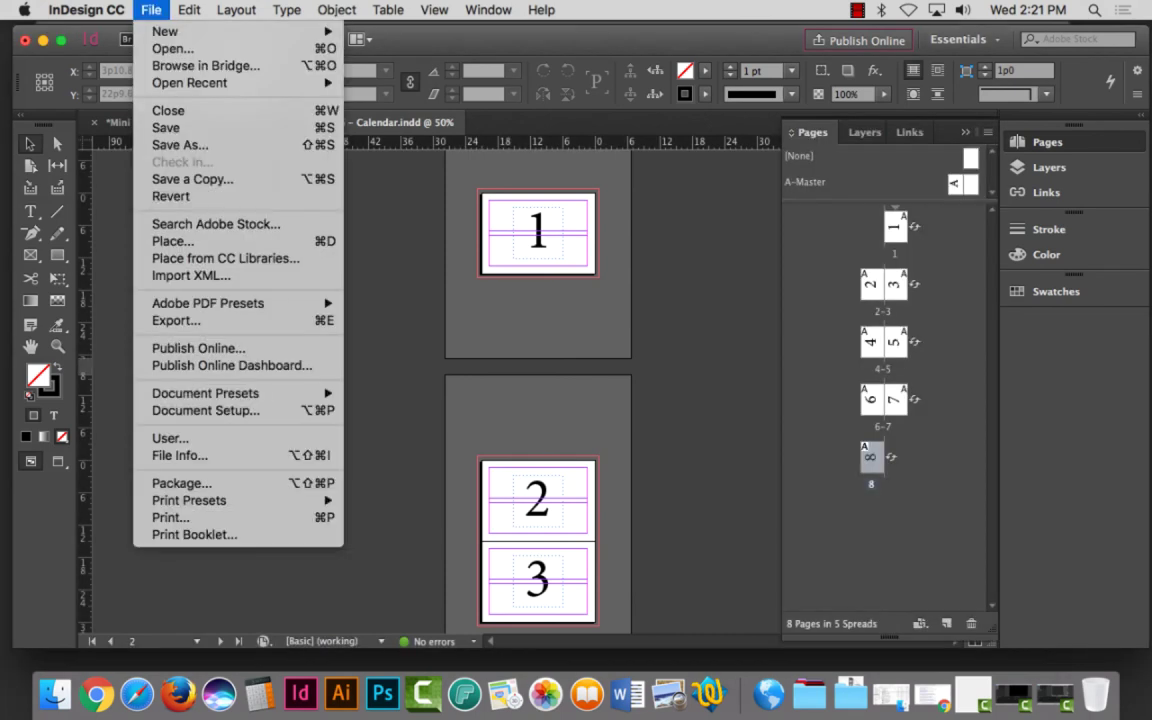
{"action": "left_click", "coordinate": [194, 534]}
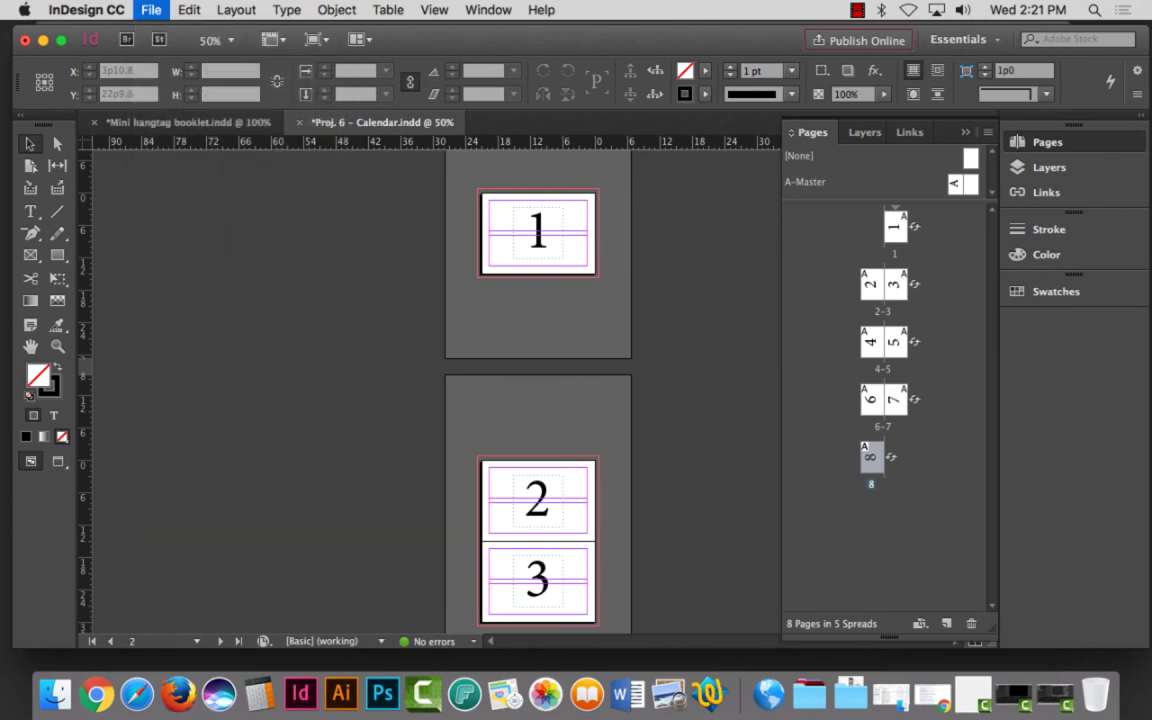
{"action": "left_click", "coordinate": [650, 532]}
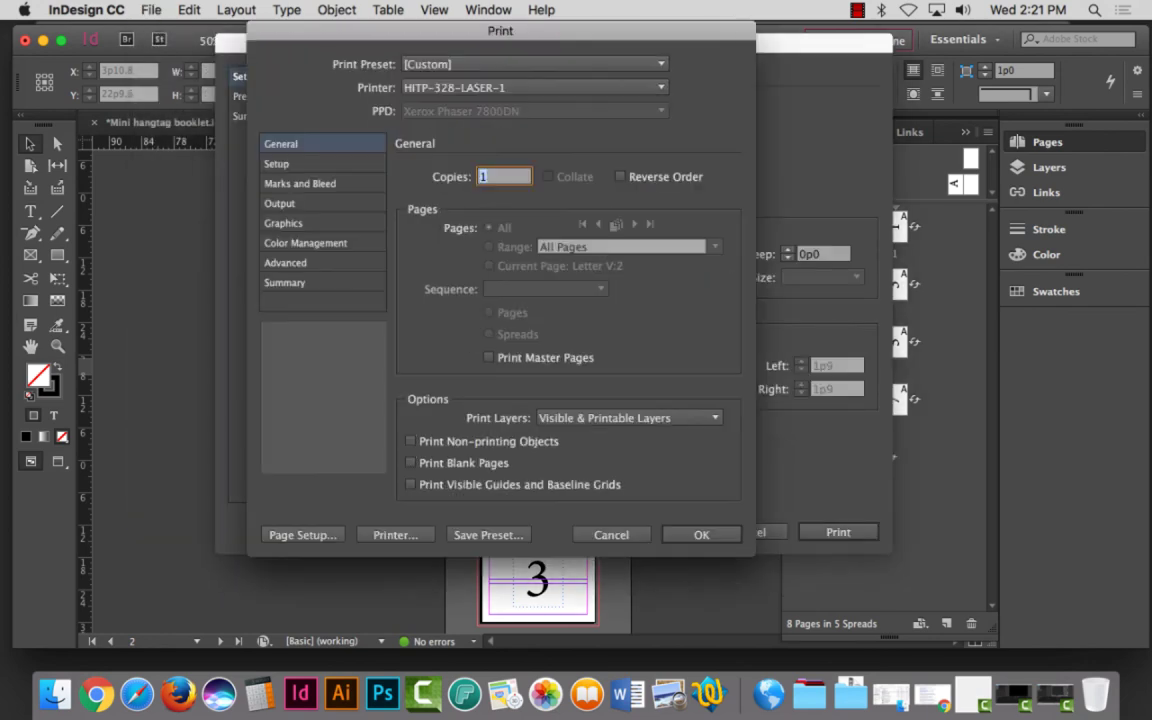
{"action": "left_click", "coordinate": [395, 534]}
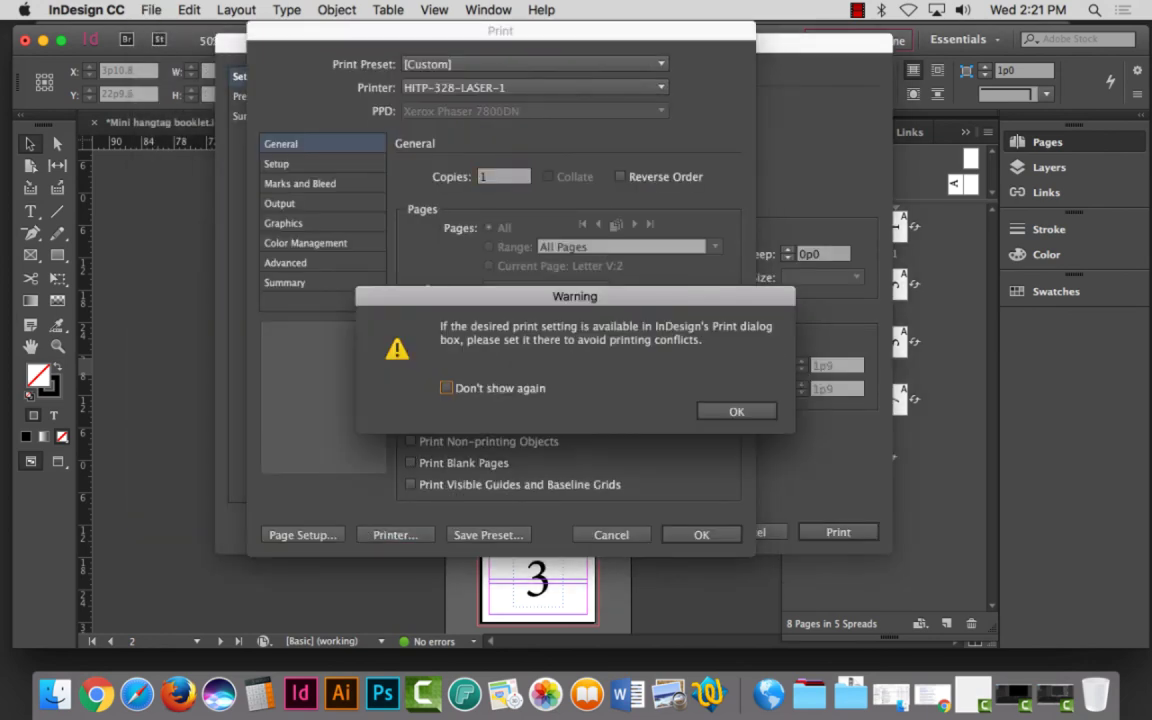
{"action": "left_click", "coordinate": [736, 411]}
{"action": "left_click", "coordinate": [519, 255]}
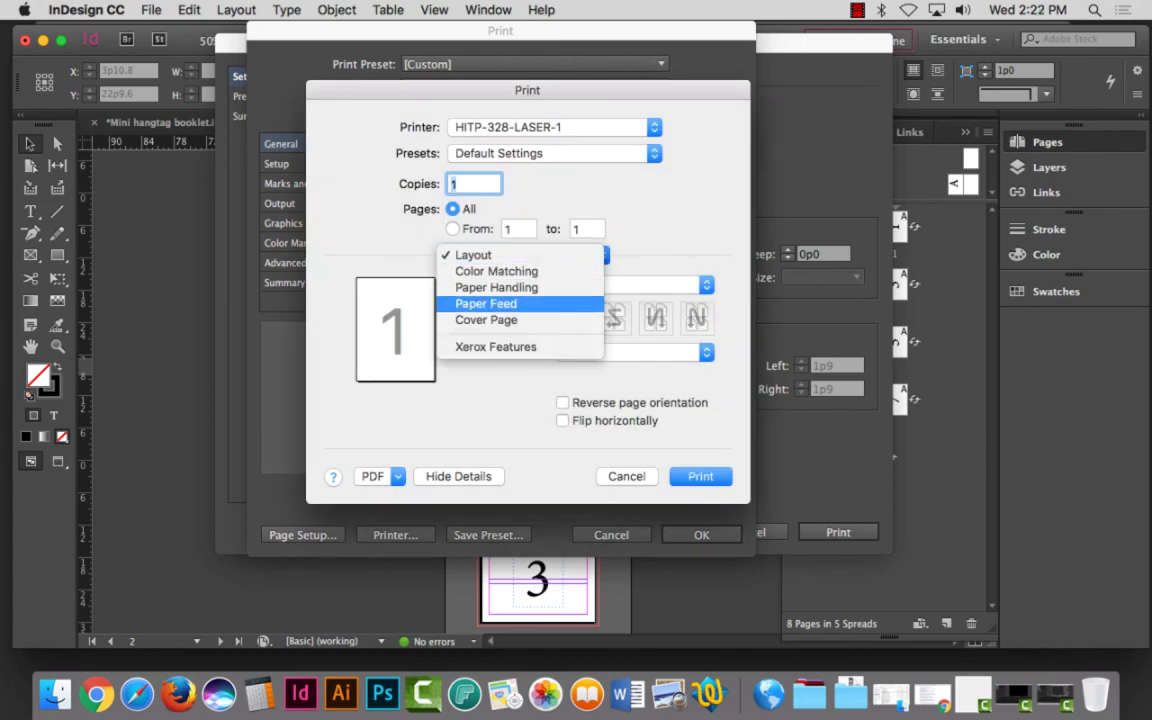
{"action": "left_click", "coordinate": [496, 346]}
{"action": "left_click", "coordinate": [555, 421]}
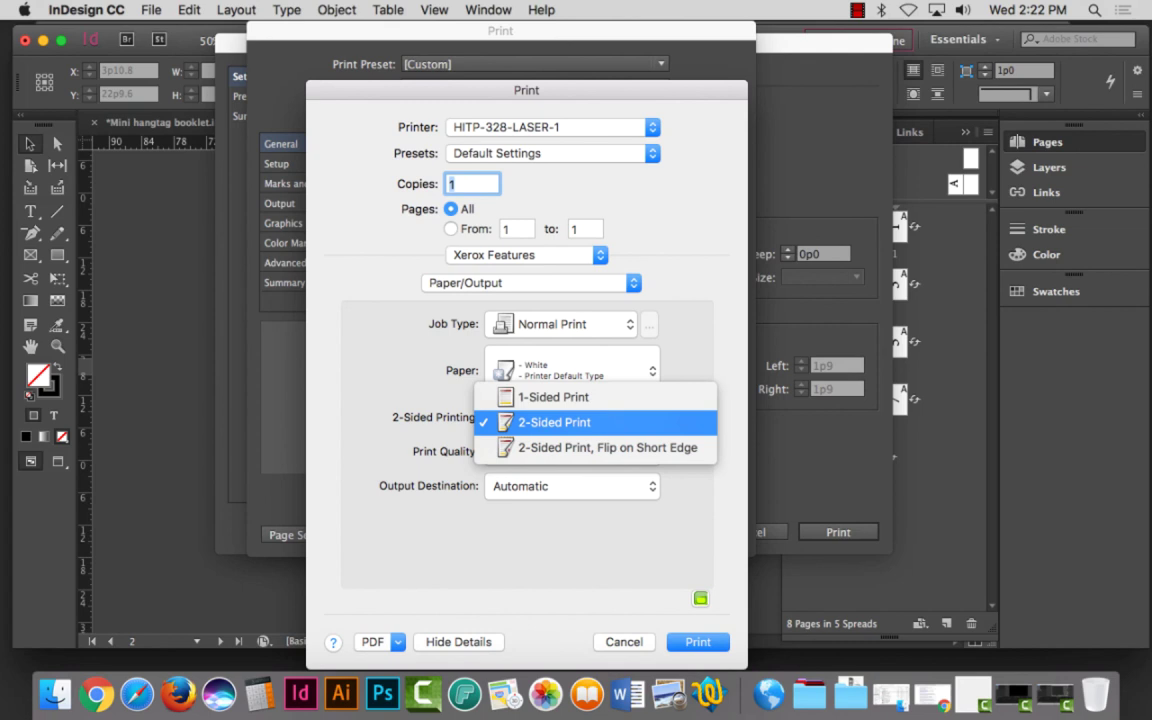
{"action": "left_click", "coordinate": [555, 421]}
{"action": "left_click", "coordinate": [698, 641]}
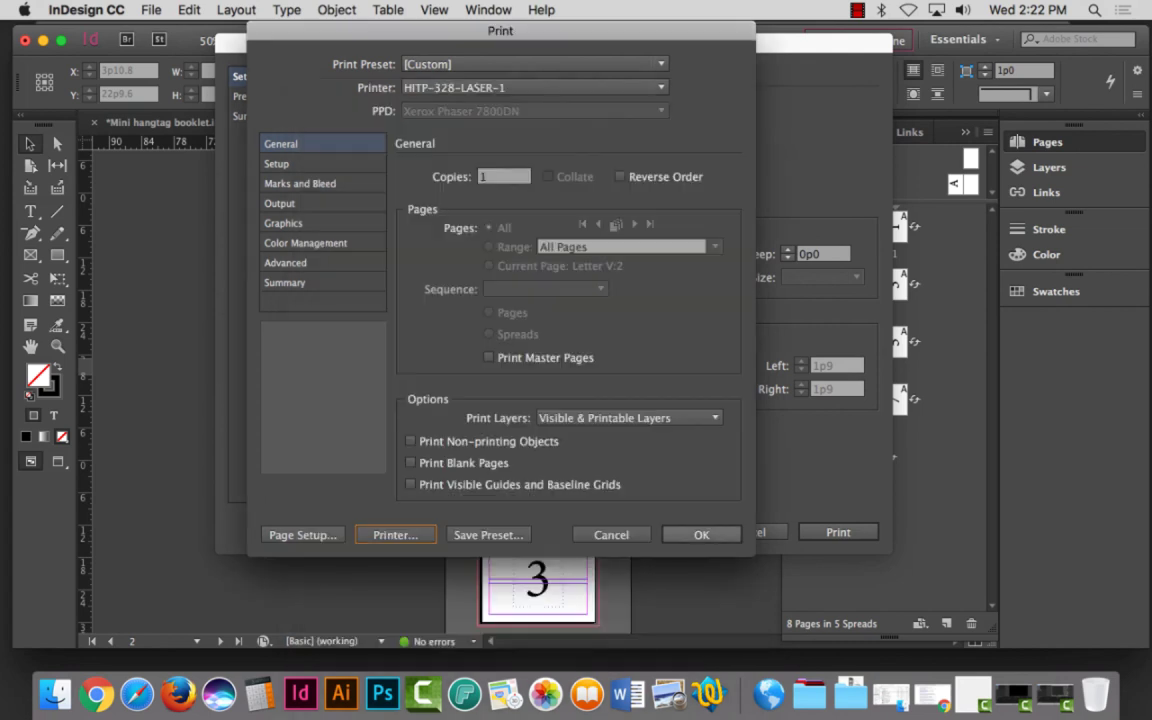
{"action": "key", "text": "Return"}
Step: Check the 2-Sided Printing choice in the printer's Xerox Features once more and accept the printer settings
{"action": "key", "text": "space"}
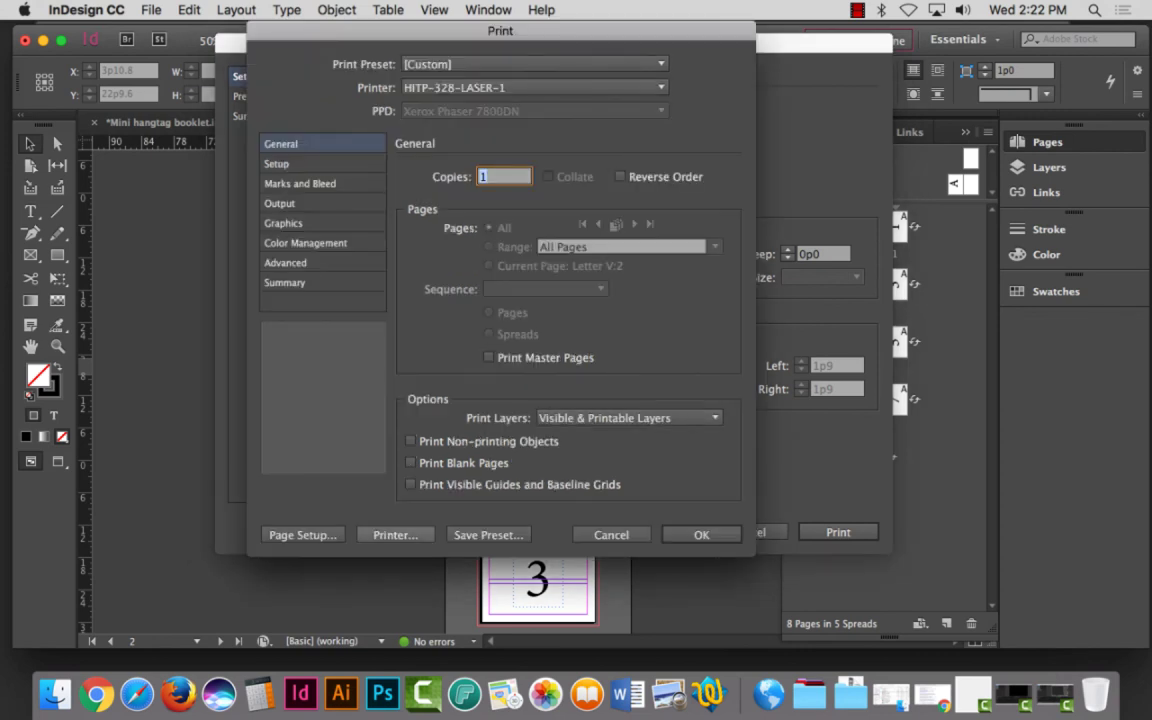
{"action": "left_click", "coordinate": [395, 534]}
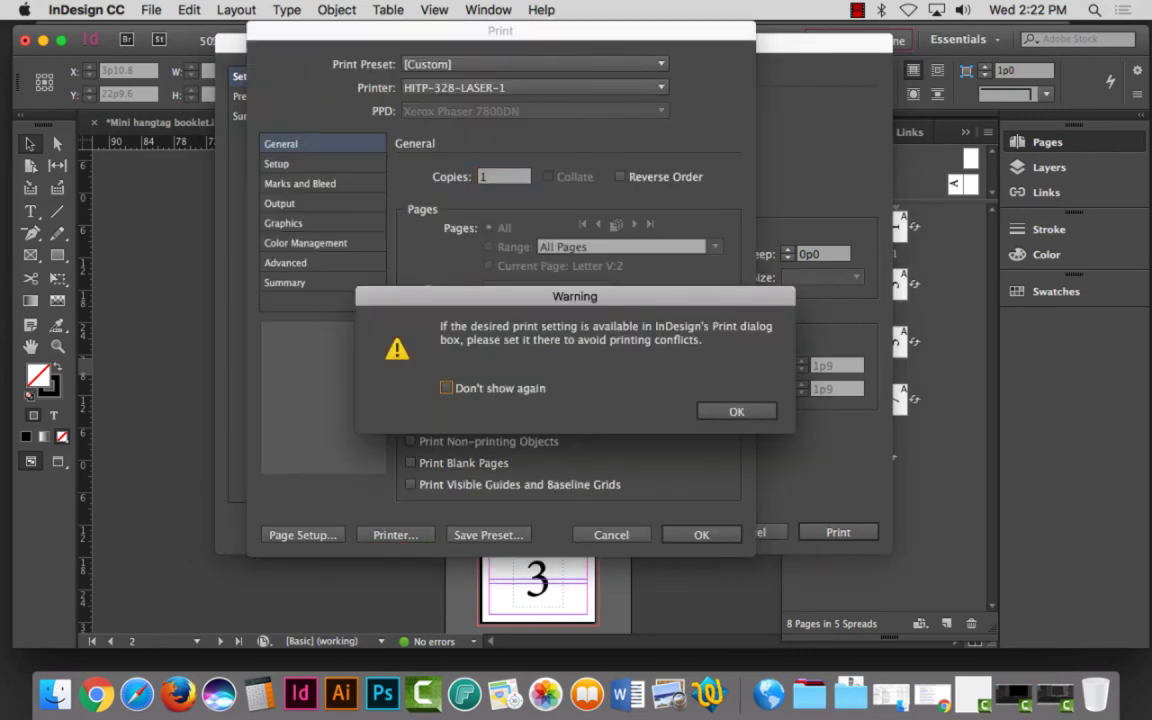
{"action": "left_click", "coordinate": [736, 411]}
{"action": "left_click", "coordinate": [521, 255]}
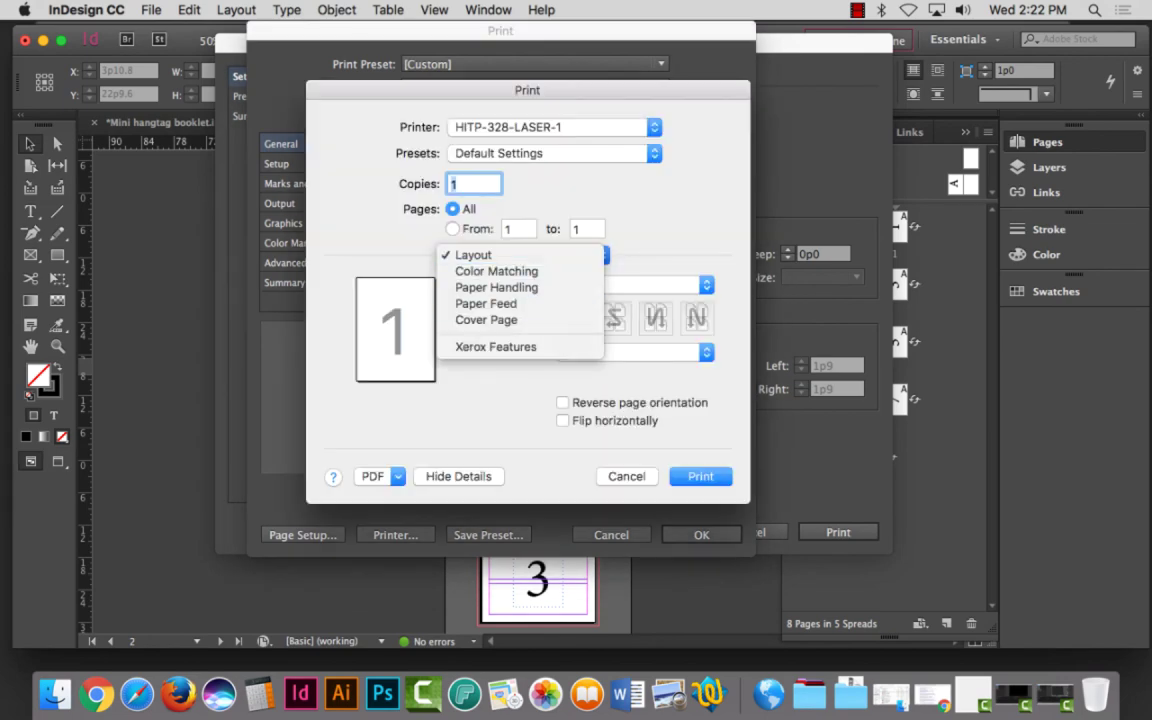
{"action": "key", "text": "Return"}
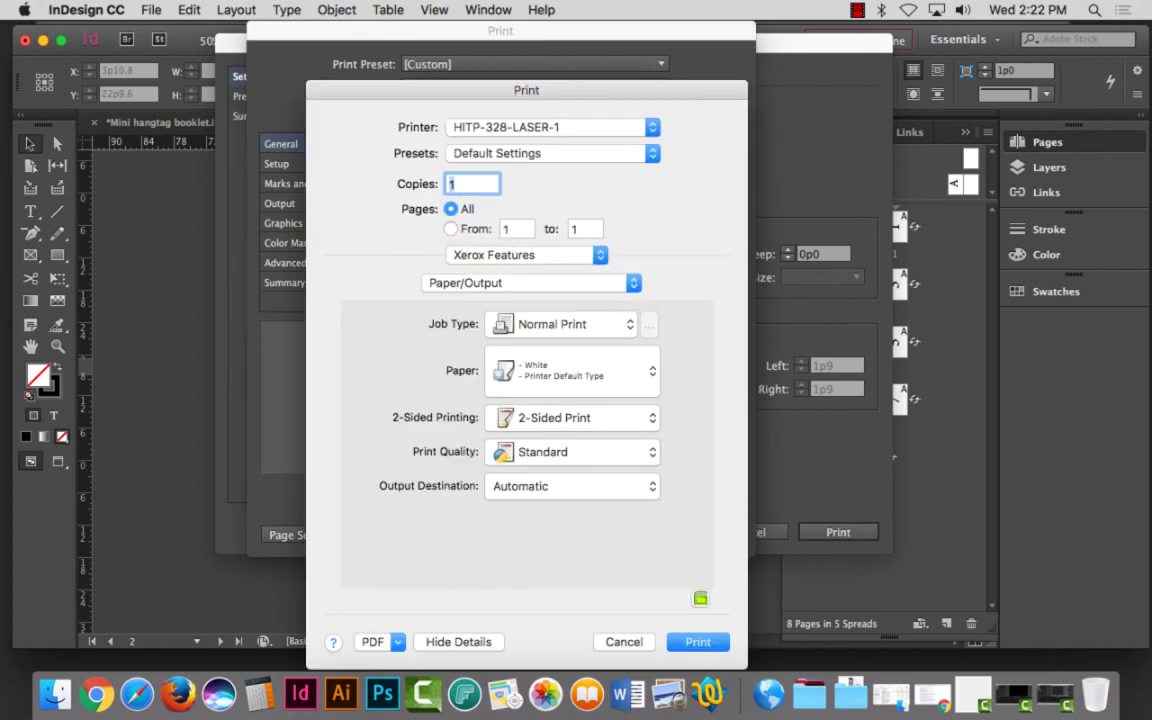
{"action": "key", "text": "Return"}
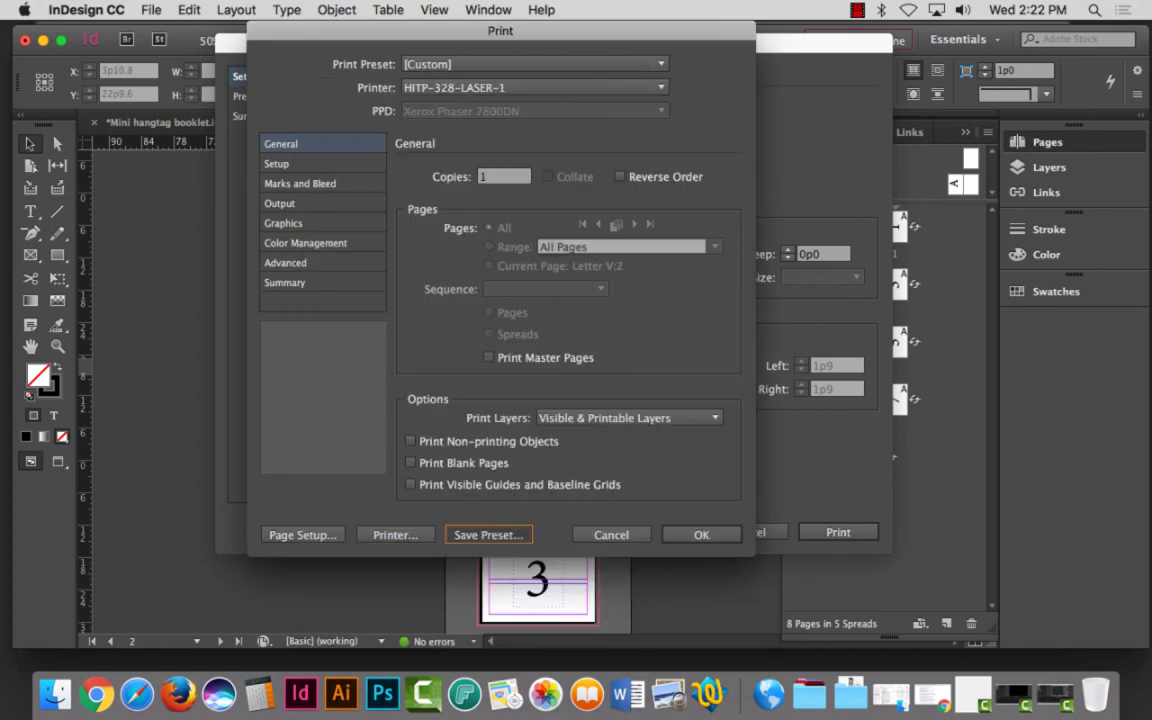
Step: Save the current print settings as a preset, replacing the existing "Proj. 6 - Calendar" preset
{"action": "left_click", "coordinate": [488, 534]}
{"action": "left_click", "coordinate": [637, 352]}
{"action": "left_click", "coordinate": [559, 503]}
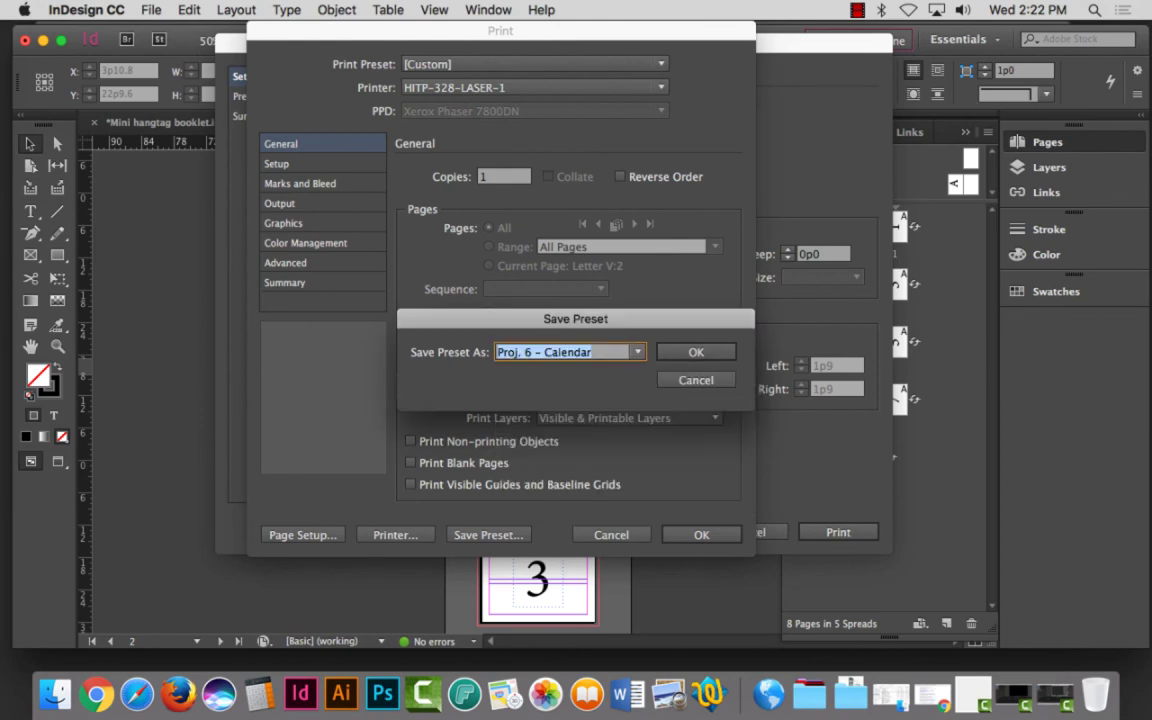
{"action": "key", "text": "Return"}
{"action": "key", "text": "Return"}
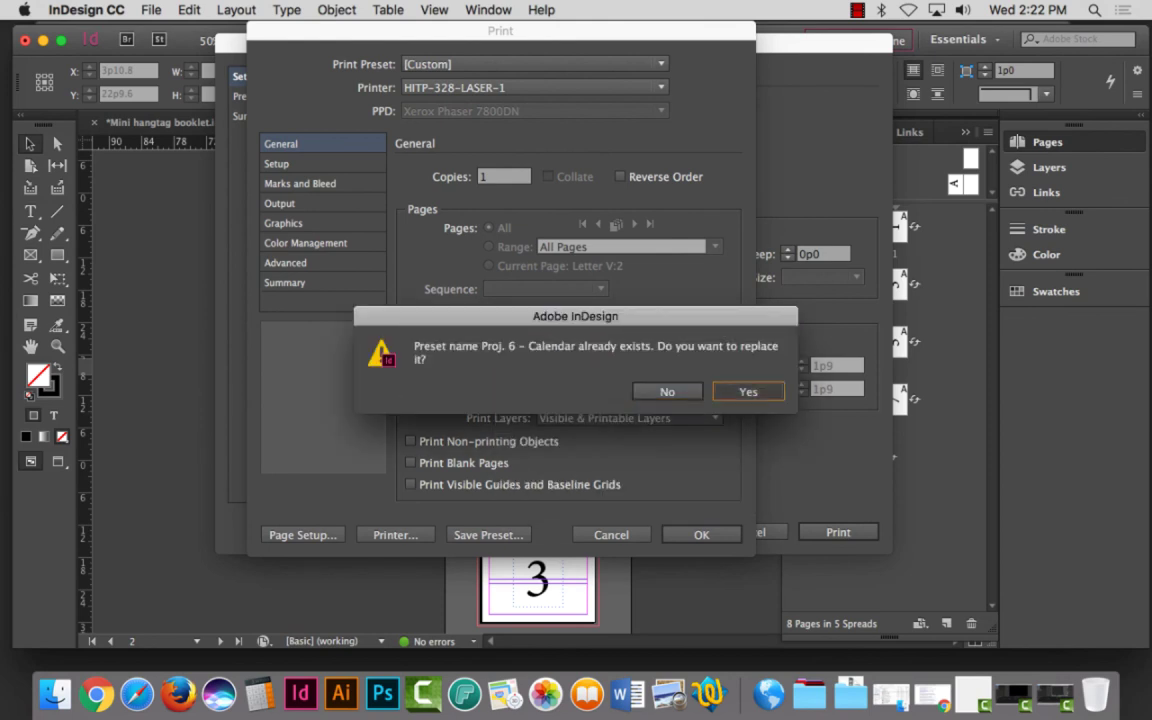
{"action": "key", "text": "Return"}
Step: Accept the print settings, print the calendar booklet and approve the print job's charge
{"action": "key", "text": "Return"}
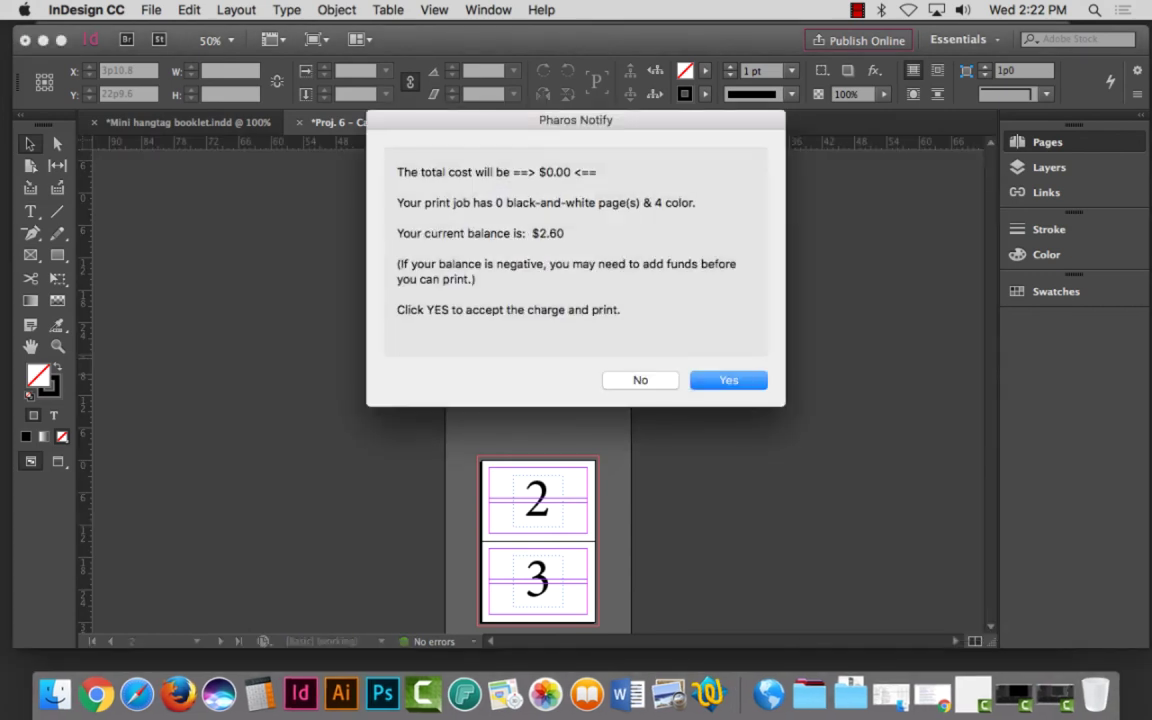
{"action": "key", "text": "Return"}
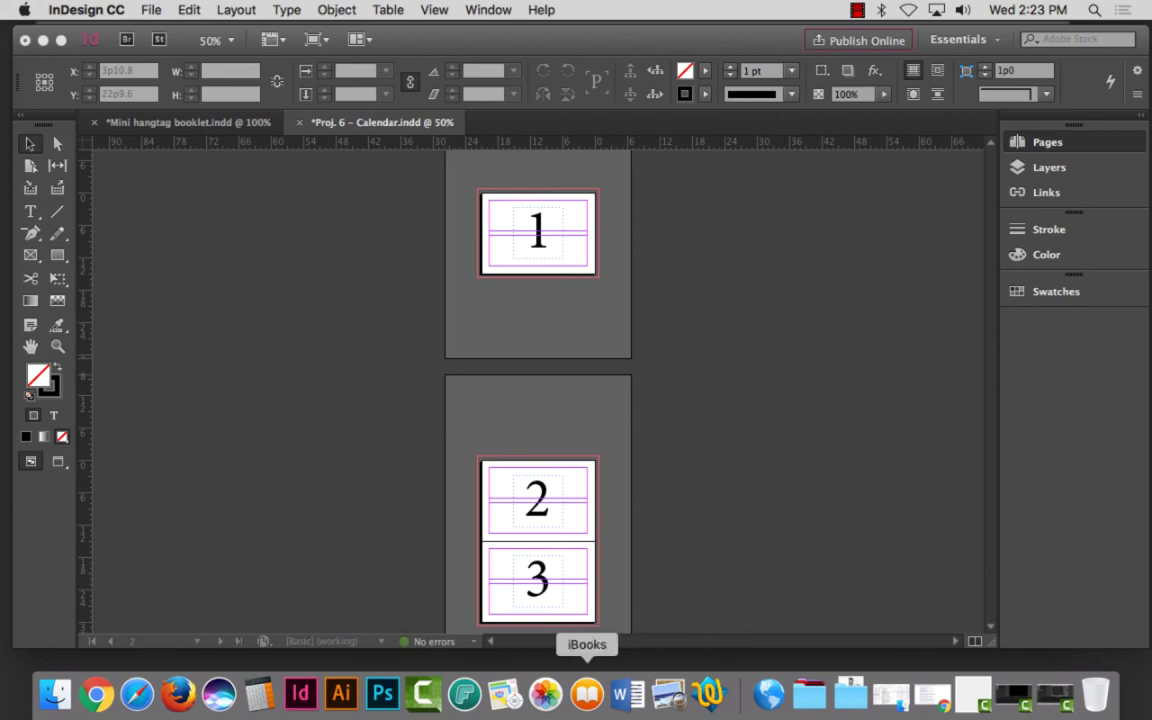
{"action": "left_click", "coordinate": [425, 693]}
{"action": "left_click", "coordinate": [145, 9]}
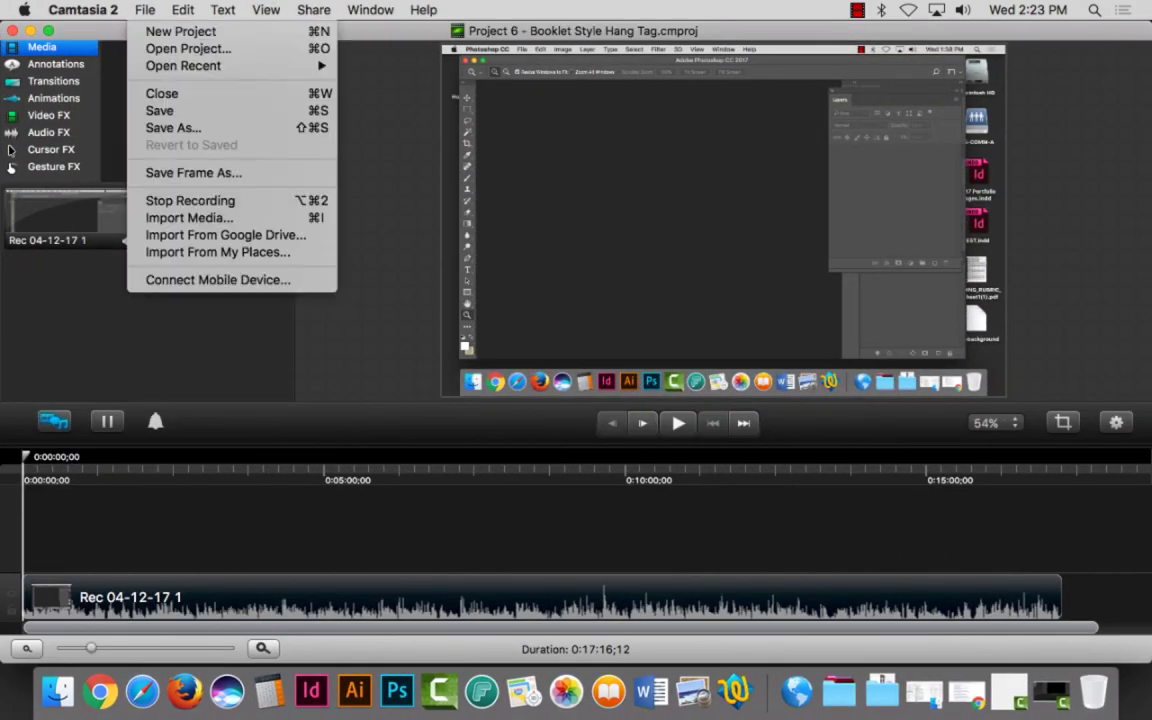